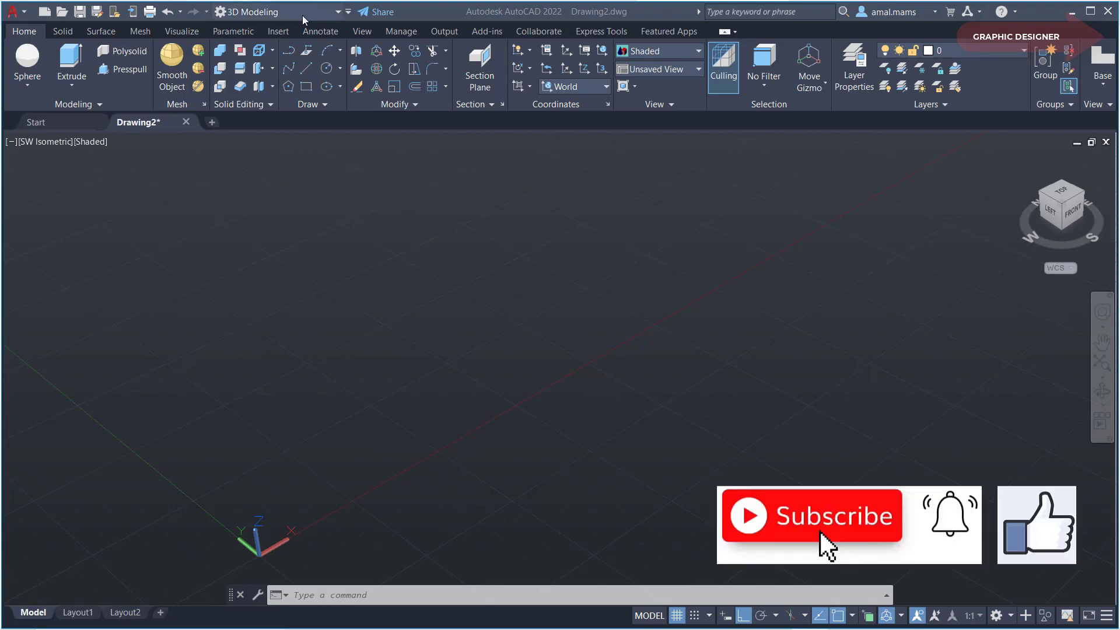
Step: Browse the Solid tab's sweep, loft, fillet and chamfer options, then return to Home
{"action": "left_click", "coordinate": [63, 32]}
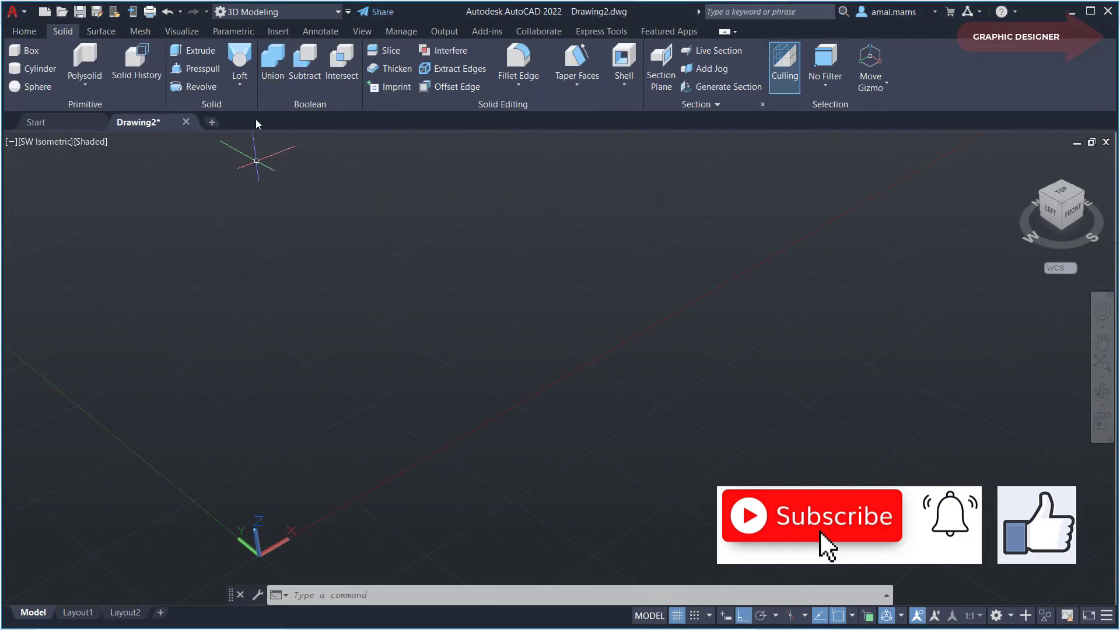
{"action": "left_click", "coordinate": [240, 84]}
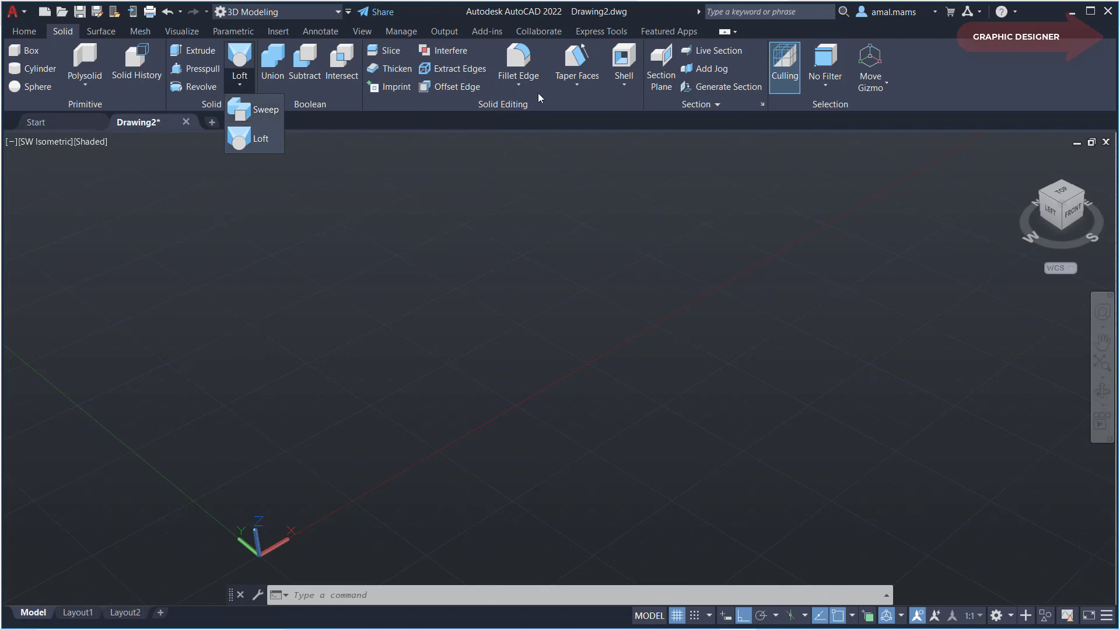
{"action": "left_click", "coordinate": [524, 85]}
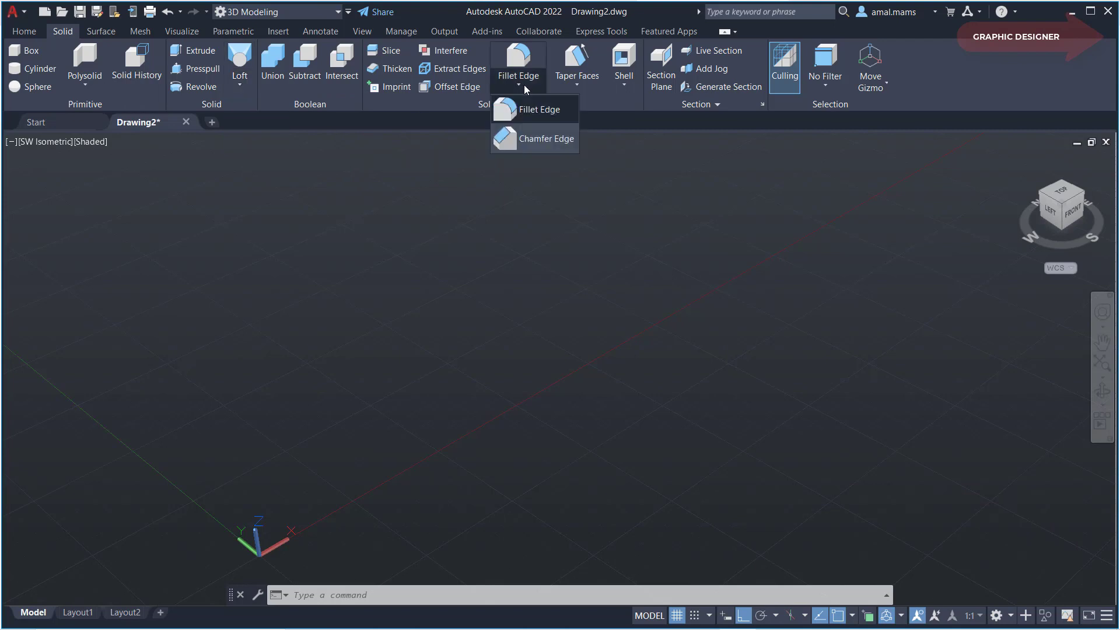
{"action": "left_click", "coordinate": [320, 184]}
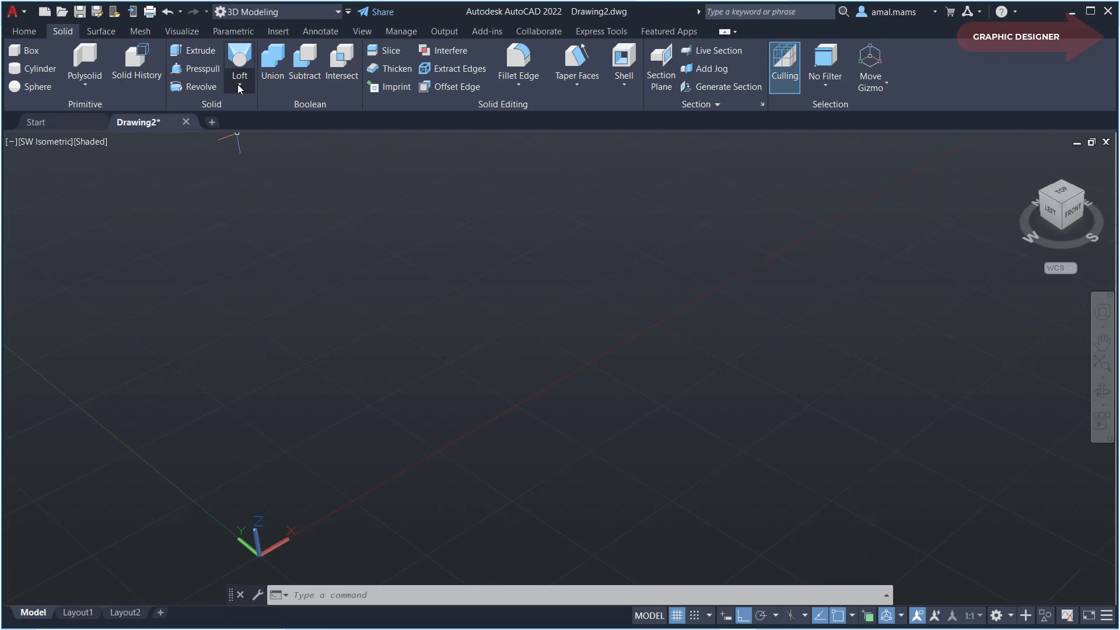
{"action": "left_click", "coordinate": [23, 32]}
Step: Draw a six-sided polygon inscribed in a circle, centred near the middle of the drawing
{"action": "left_click", "coordinate": [288, 87]}
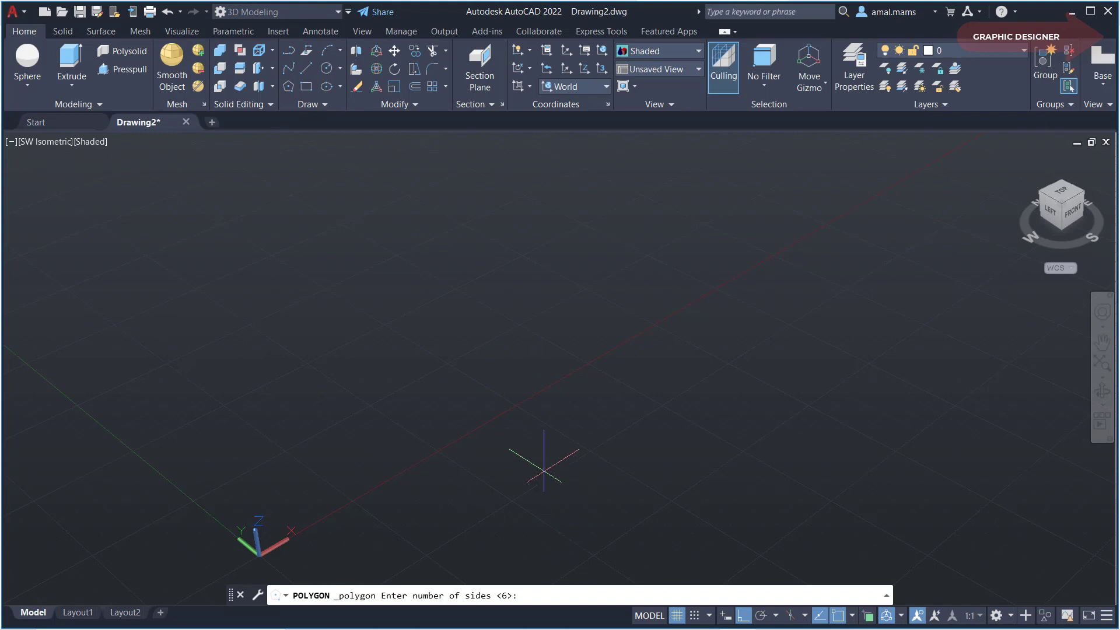
{"action": "key", "text": "Return"}
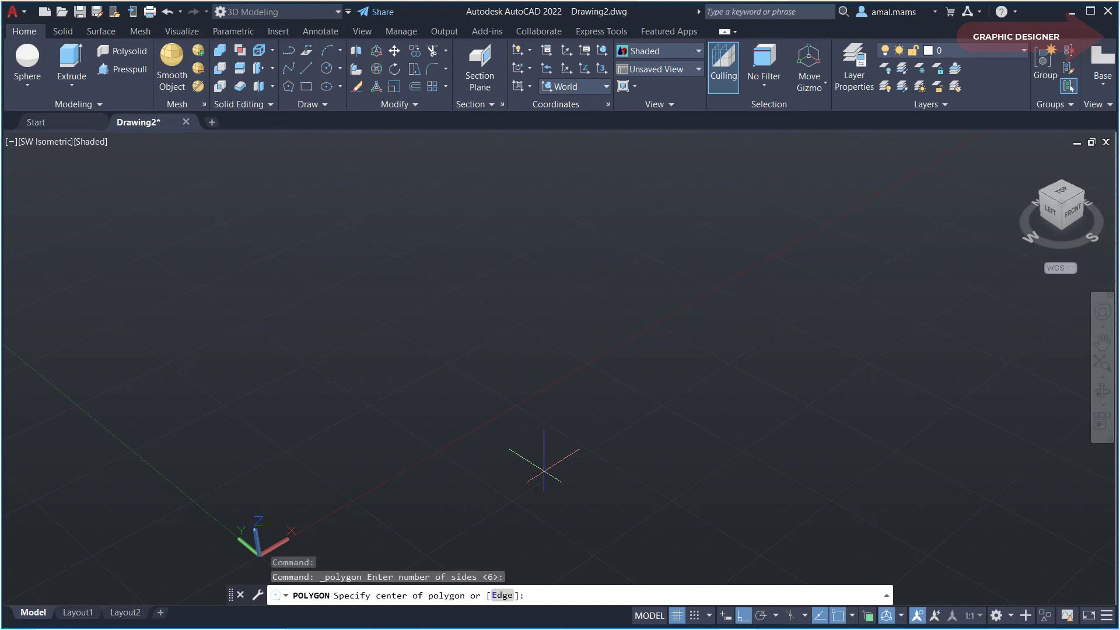
{"action": "left_click", "coordinate": [481, 382]}
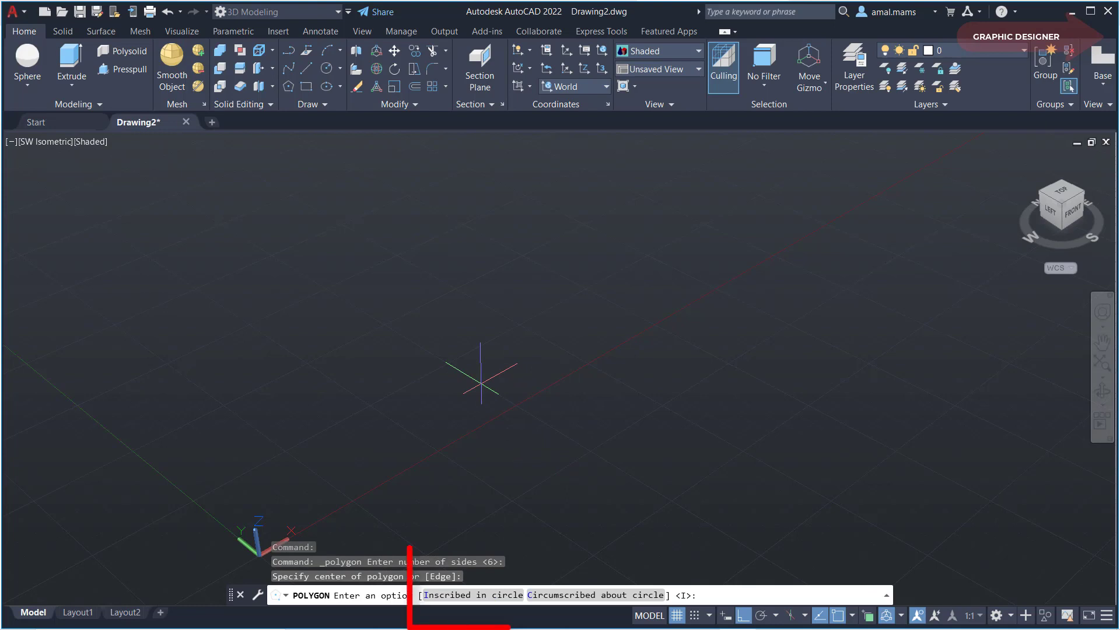
{"action": "left_click", "coordinate": [488, 601]}
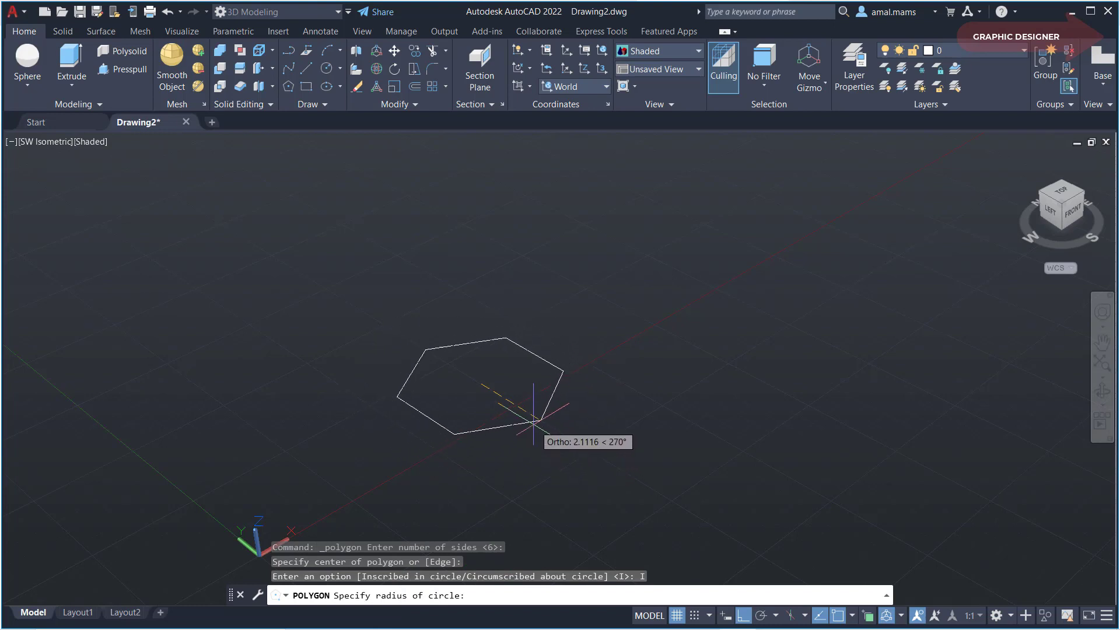
{"action": "left_click", "coordinate": [536, 431]}
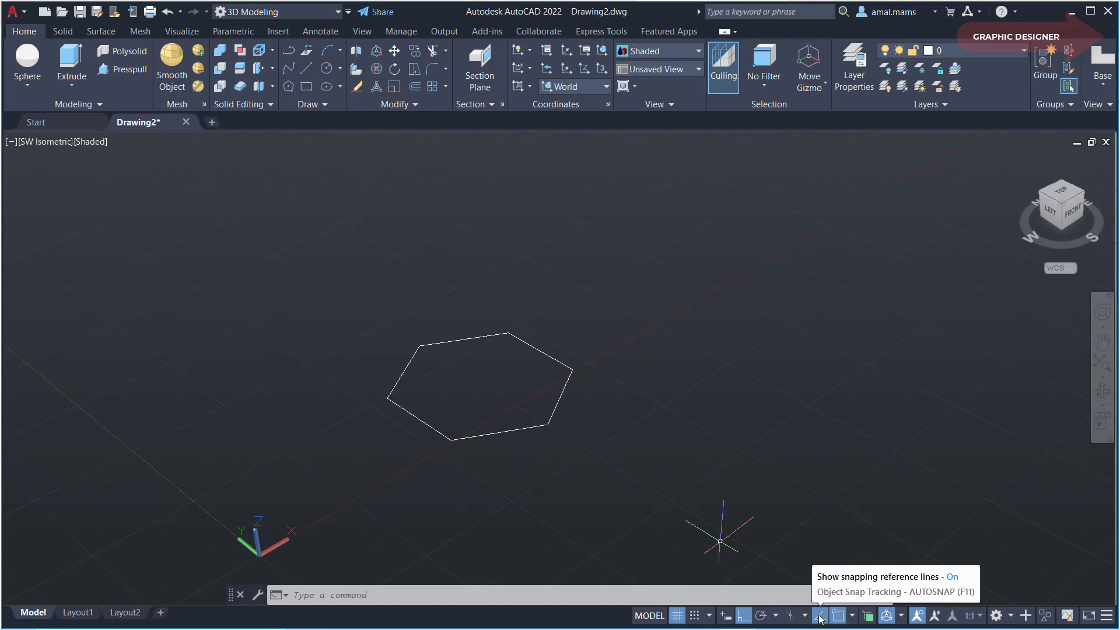
Step: Draw a circle centred on the hexagon's centre with a radius that fits inside it
{"action": "left_click", "coordinate": [326, 69]}
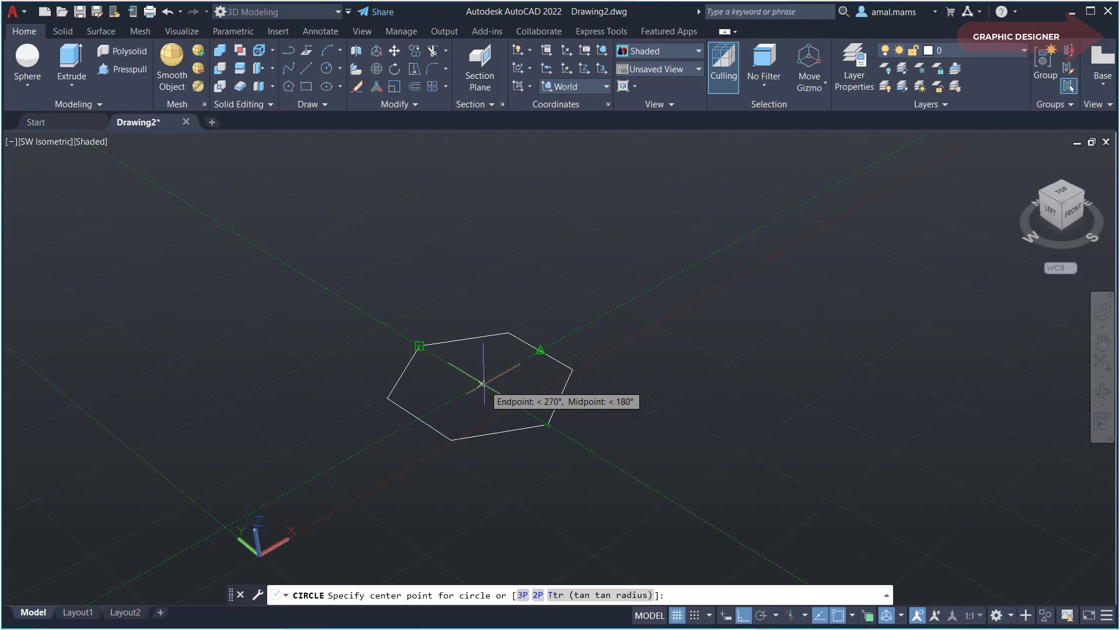
{"action": "left_click", "coordinate": [482, 383]}
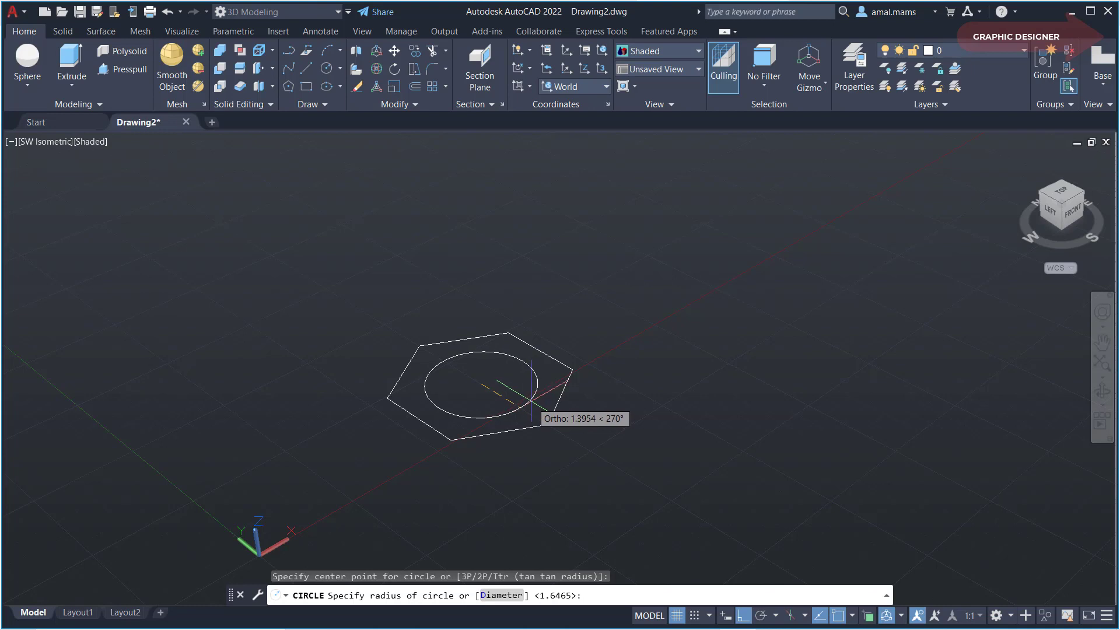
{"action": "left_click", "coordinate": [530, 399]}
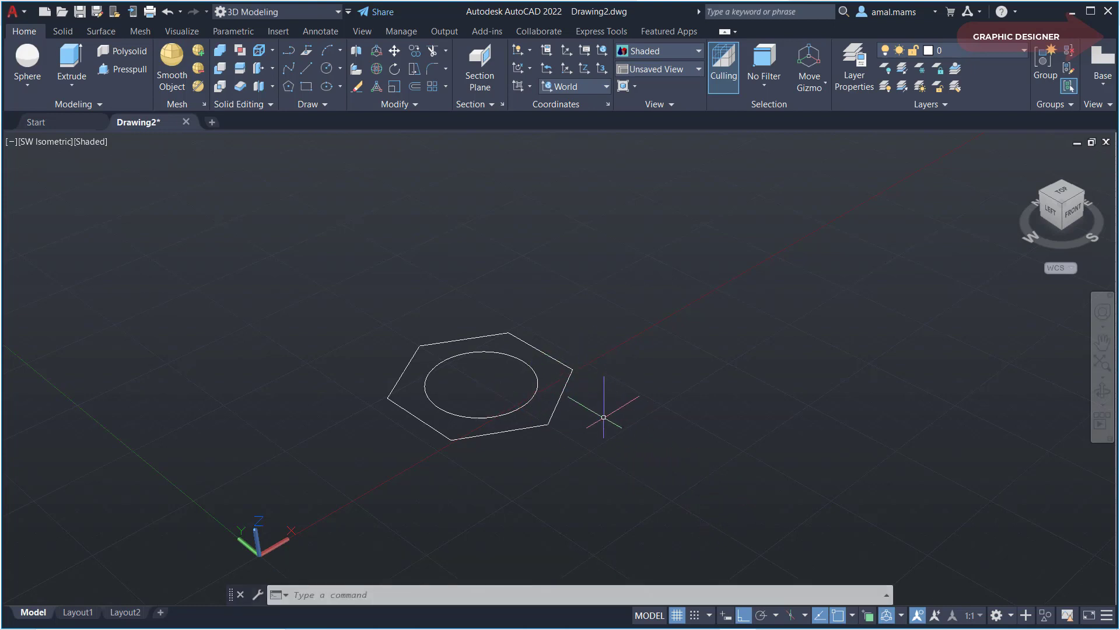
Step: Offset the hexagon 1 unit inward to create a smaller hexagon inside the circle
{"action": "type", "text": "o"}
{"action": "key", "text": "Return"}
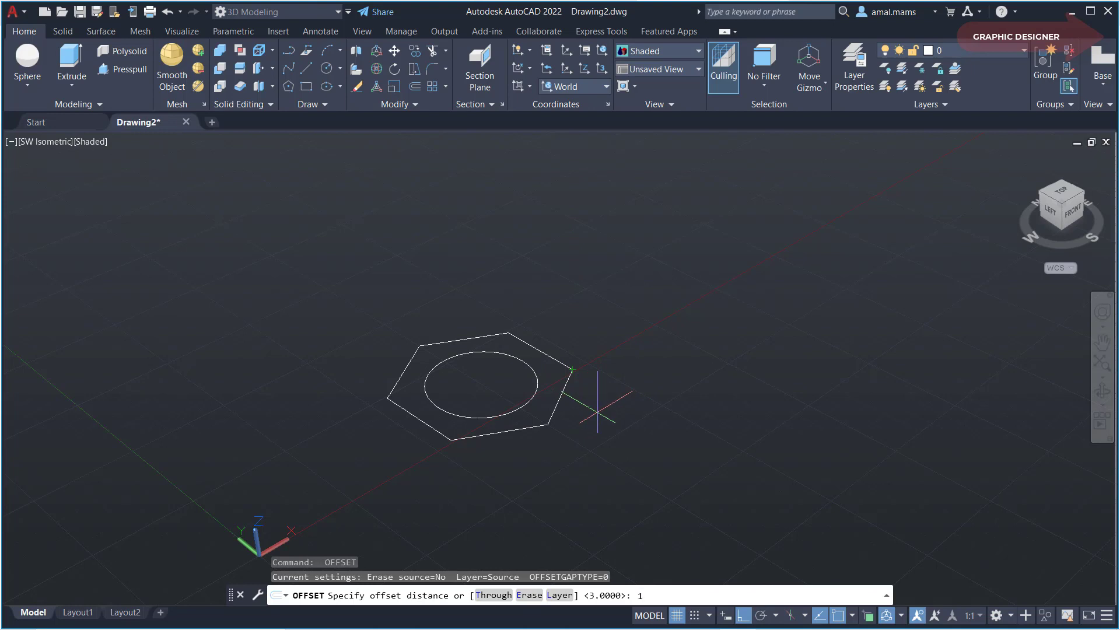
{"action": "key", "text": "Return"}
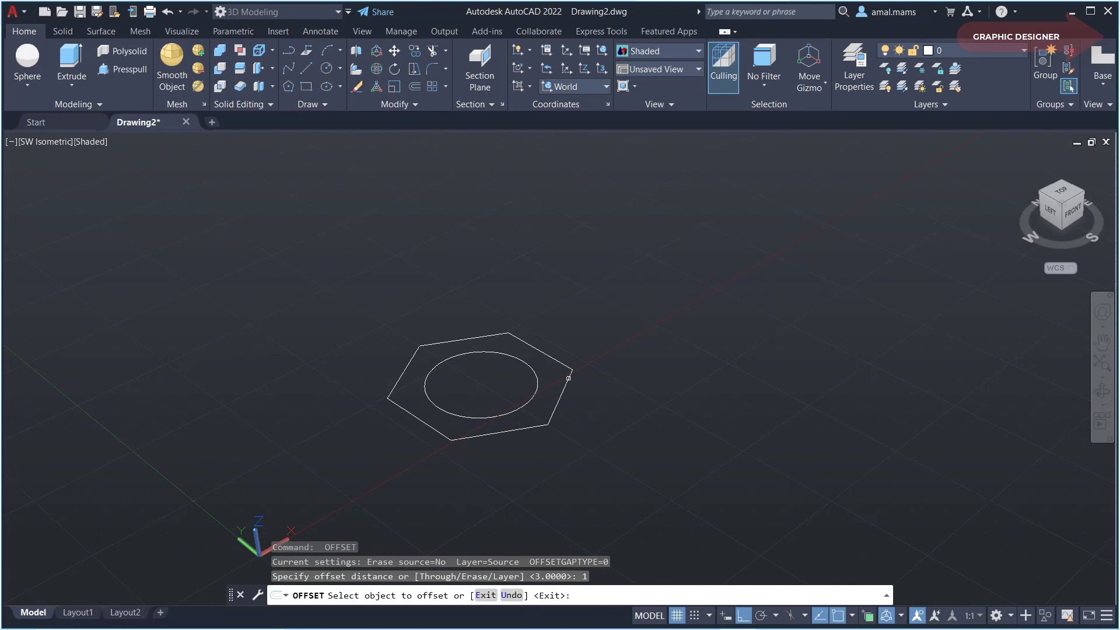
{"action": "left_click", "coordinate": [569, 378]}
{"action": "left_click", "coordinate": [506, 380]}
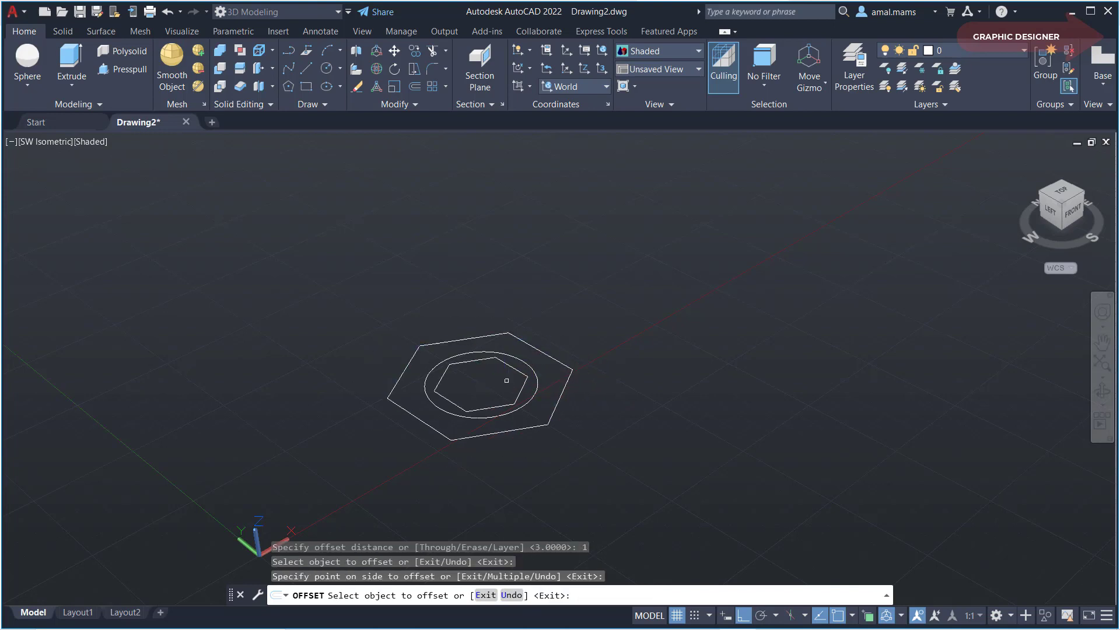
{"action": "right_click", "coordinate": [589, 460]}
{"action": "left_click", "coordinate": [611, 466]}
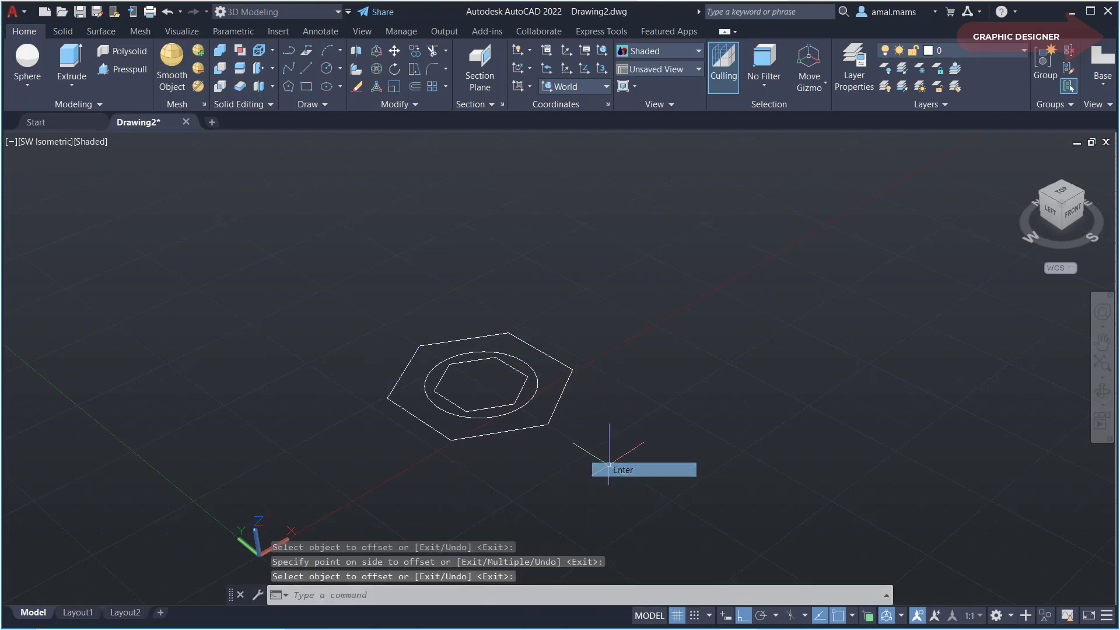
{"action": "type", "text": "o"}
Step: Start a 0.5 offset of the inner hexagon, then cancel it without copying
{"action": "key", "text": "Return"}
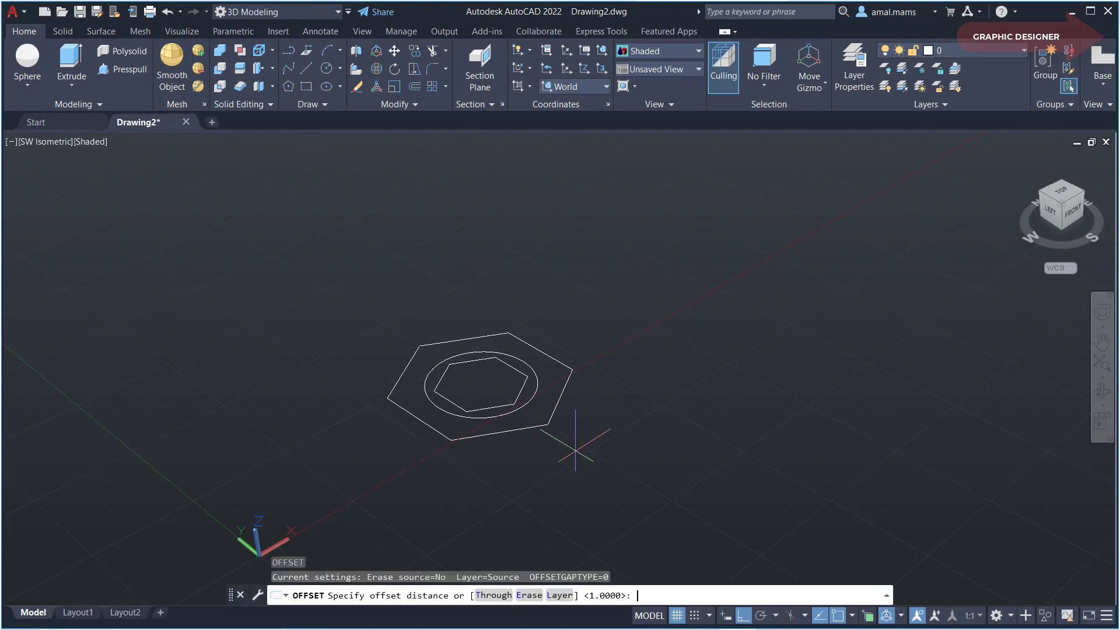
{"action": "type", "text": ".5"}
{"action": "key", "text": "Return"}
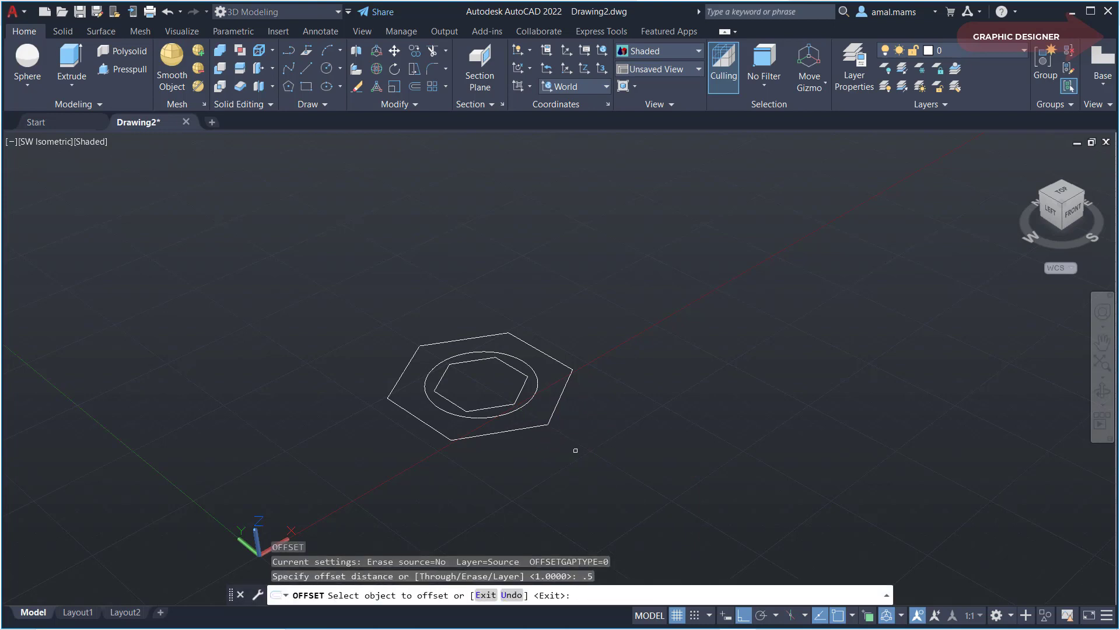
{"action": "left_click", "coordinate": [519, 395]}
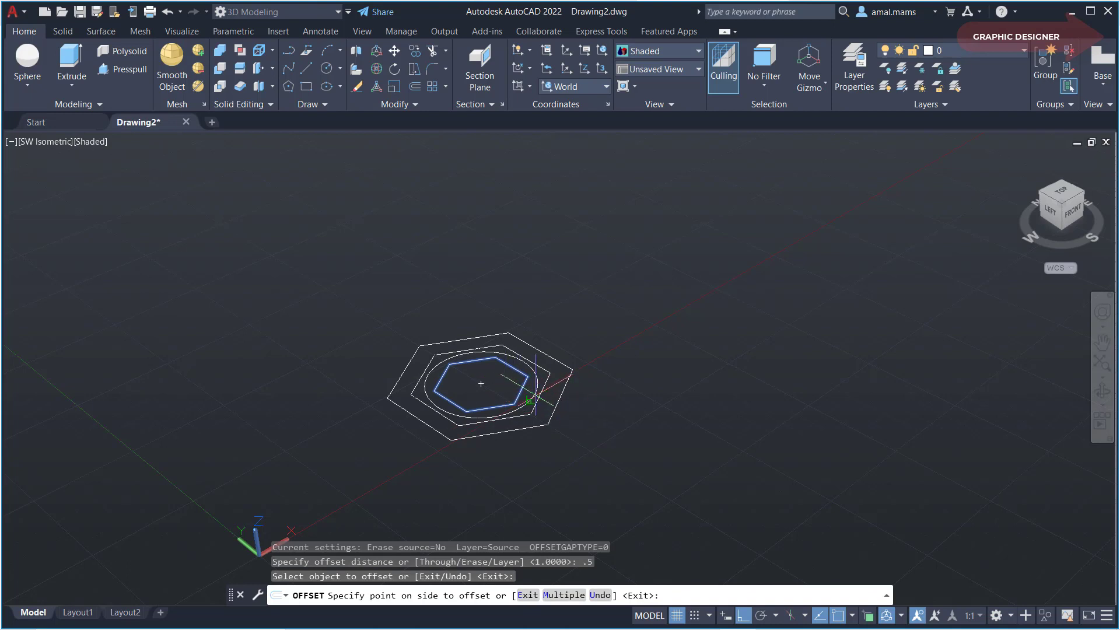
{"action": "key", "text": "Escape"}
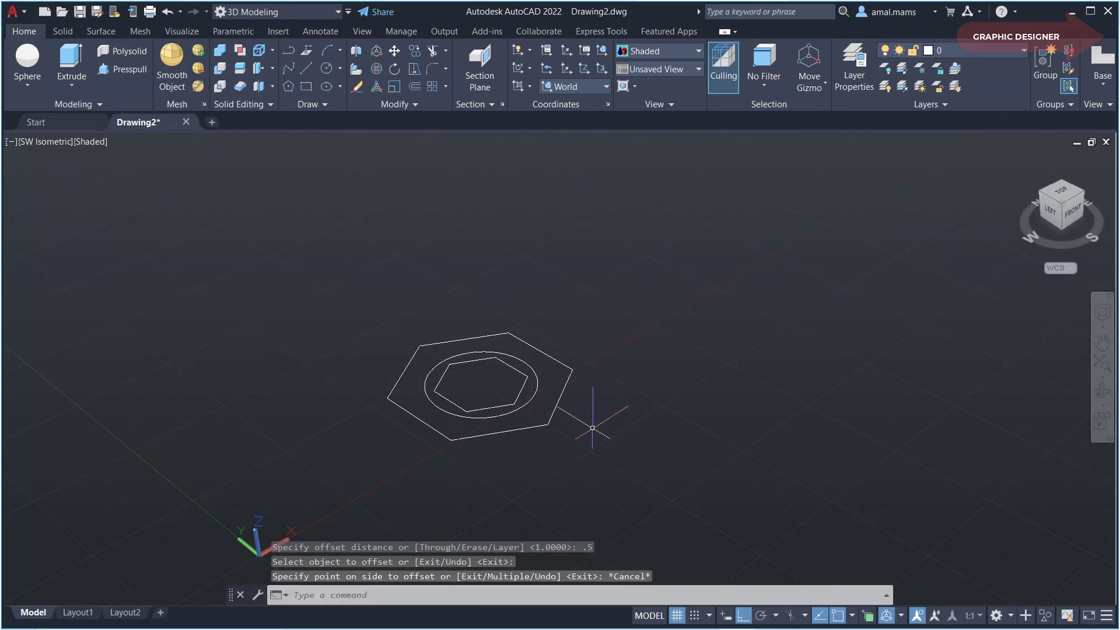
Step: Raise the circle and inner hexagon 4 units, using the circle centre as base point
{"action": "type", "text": "m"}
{"action": "key", "text": "Return"}
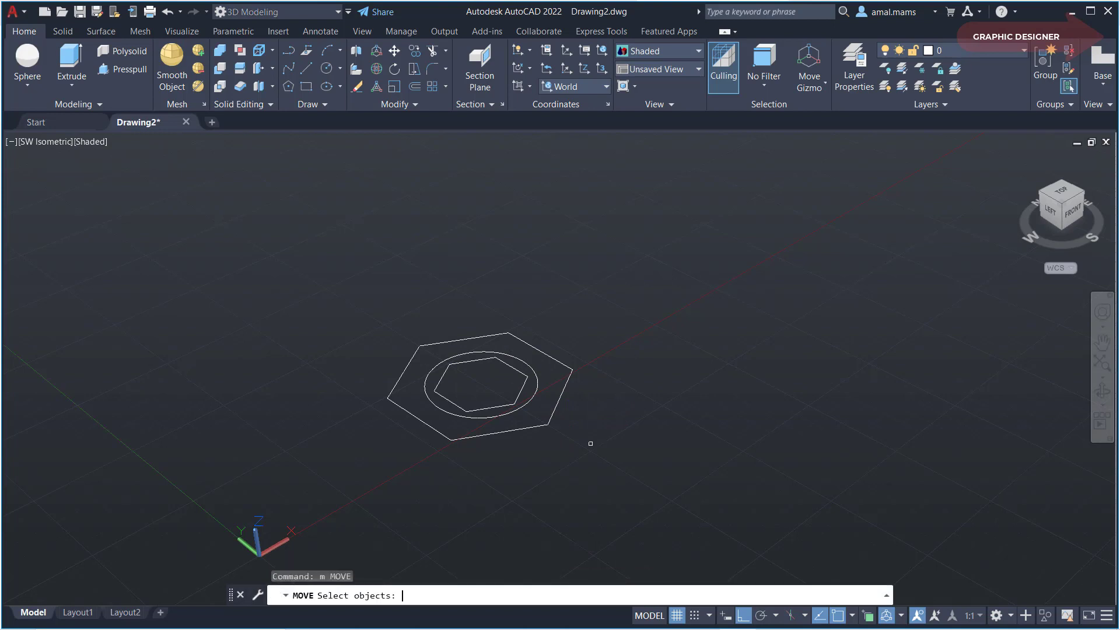
{"action": "left_click", "coordinate": [530, 399]}
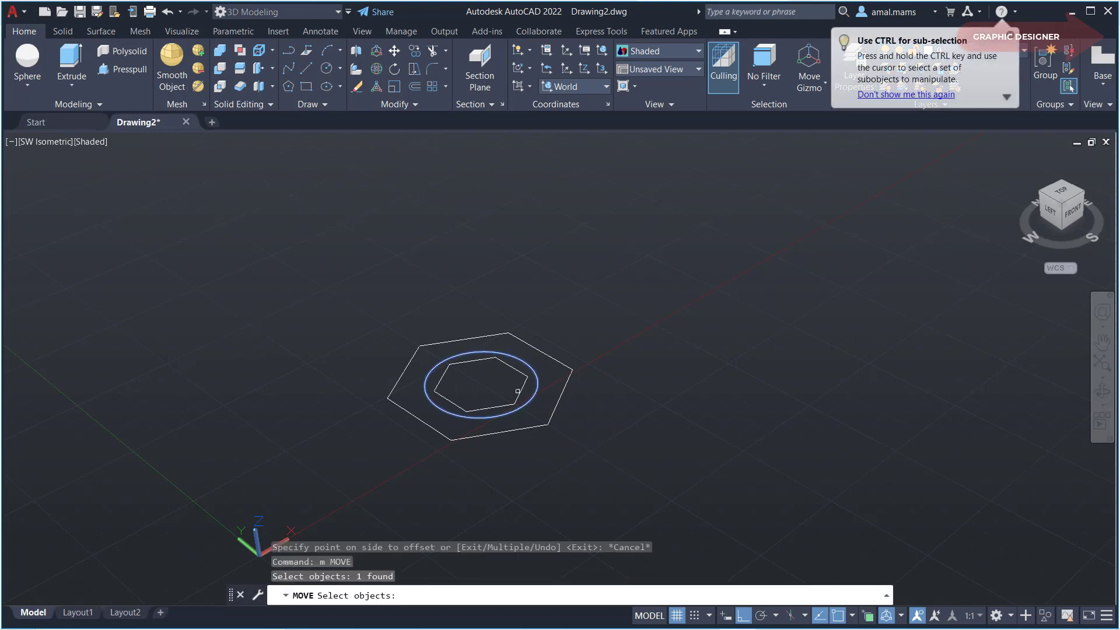
{"action": "left_click", "coordinate": [517, 391]}
{"action": "key", "text": "Return"}
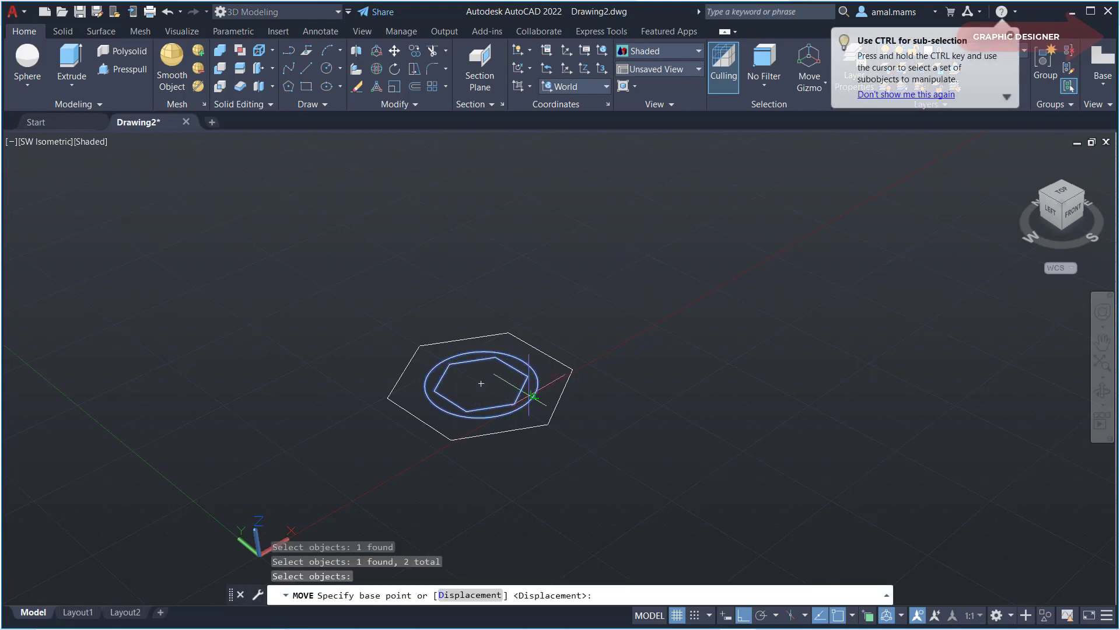
{"action": "left_click", "coordinate": [480, 384]}
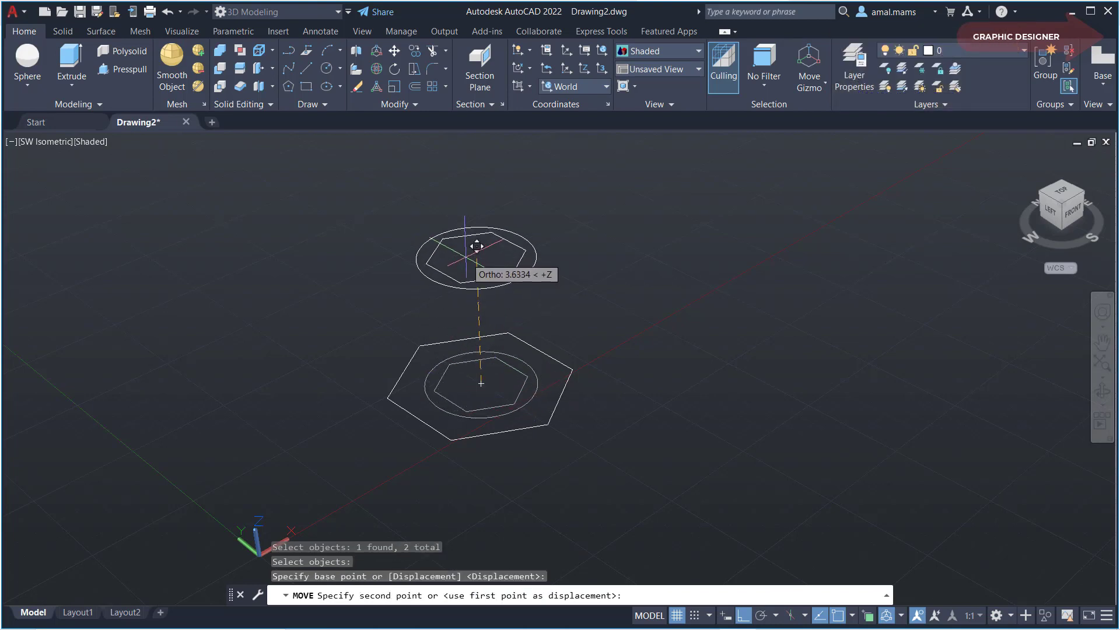
{"action": "type", "text": "4"}
{"action": "key", "text": "Return"}
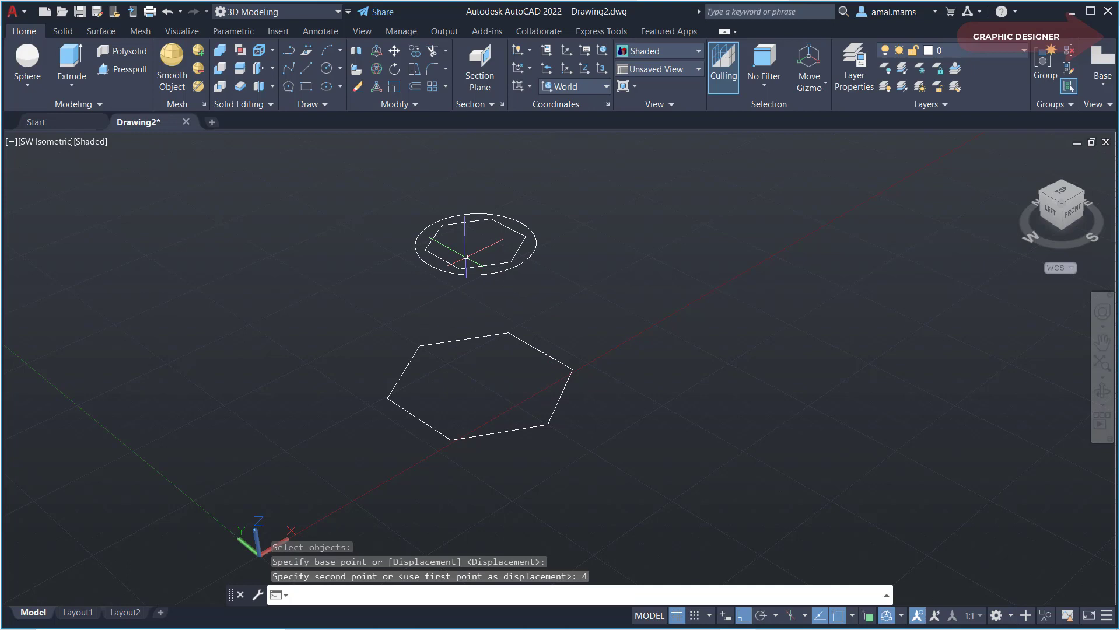
{"action": "middle_click_drag", "start_coordinate": [465, 257], "coordinate": [470, 350]}
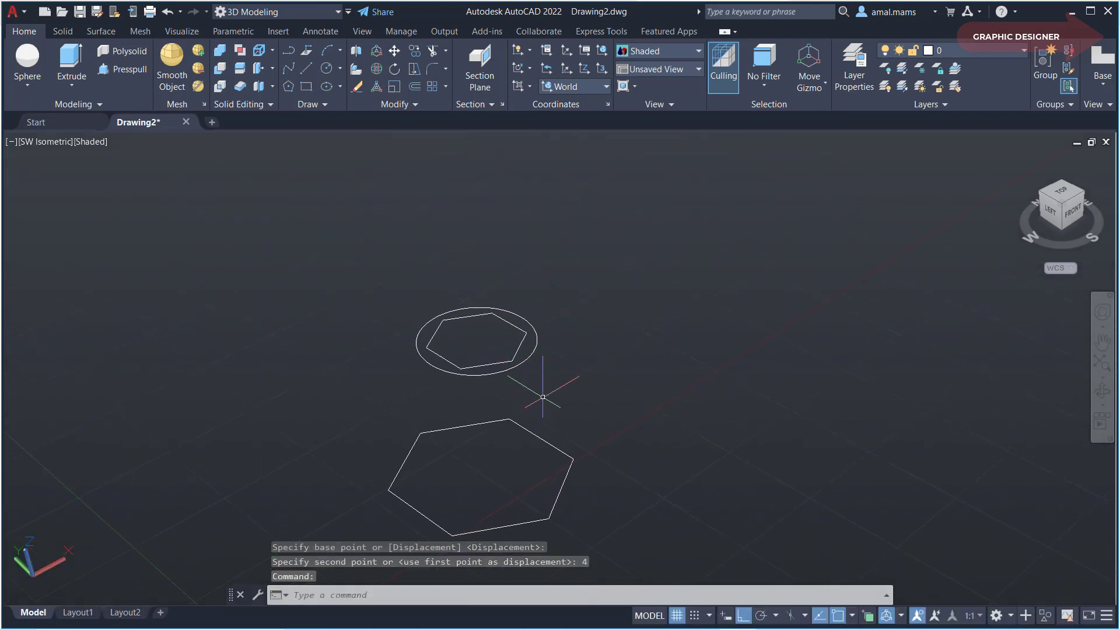
Step: Move the small hexagon a further 3 units up from its centre
{"action": "type", "text": "m"}
{"action": "key", "text": "Return"}
{"action": "left_click", "coordinate": [510, 359]}
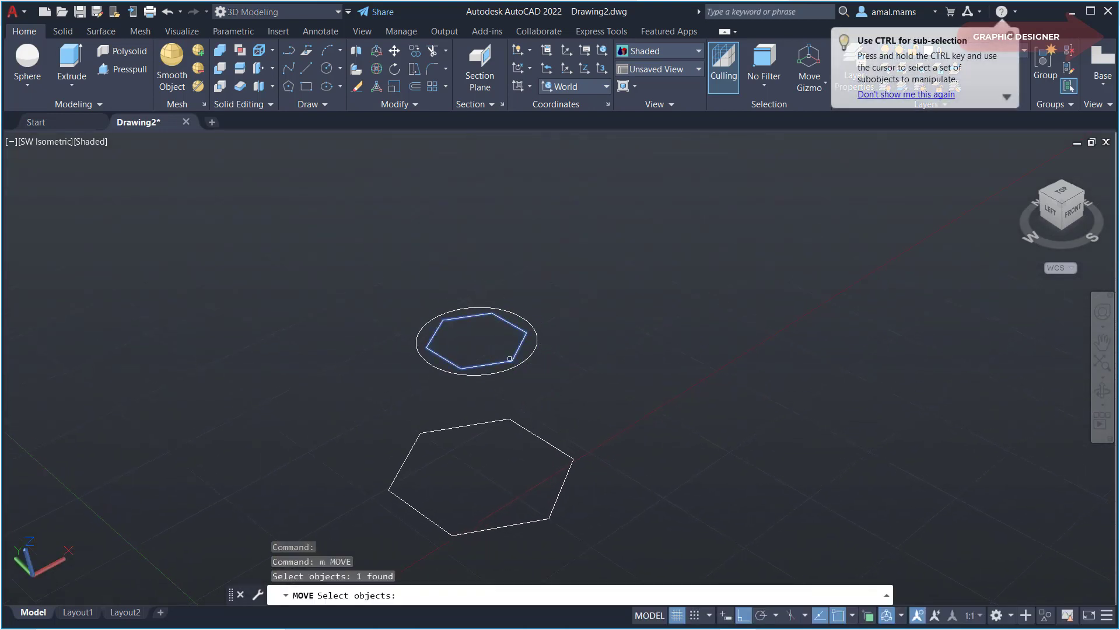
{"action": "key", "text": "Return"}
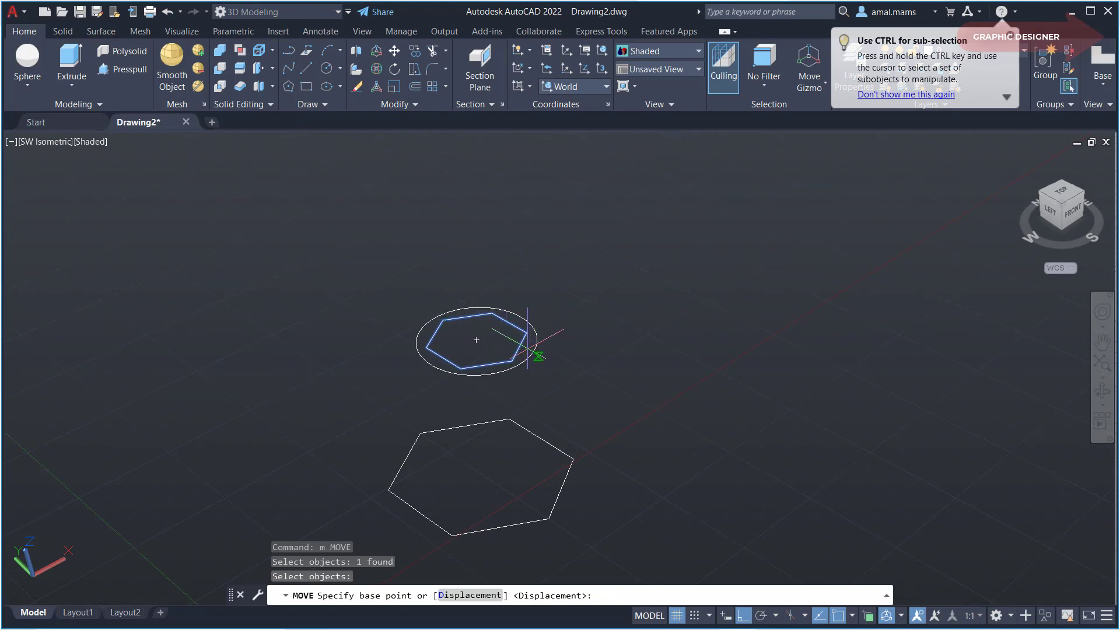
{"action": "left_click", "coordinate": [476, 339]}
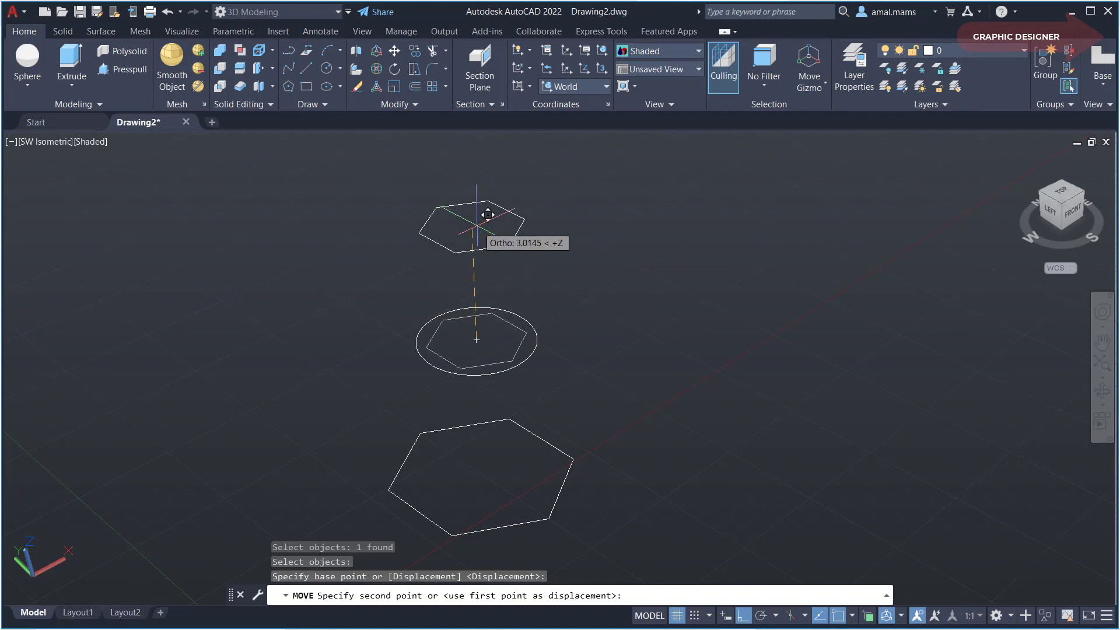
{"action": "type", "text": "3"}
{"action": "key", "text": "Return"}
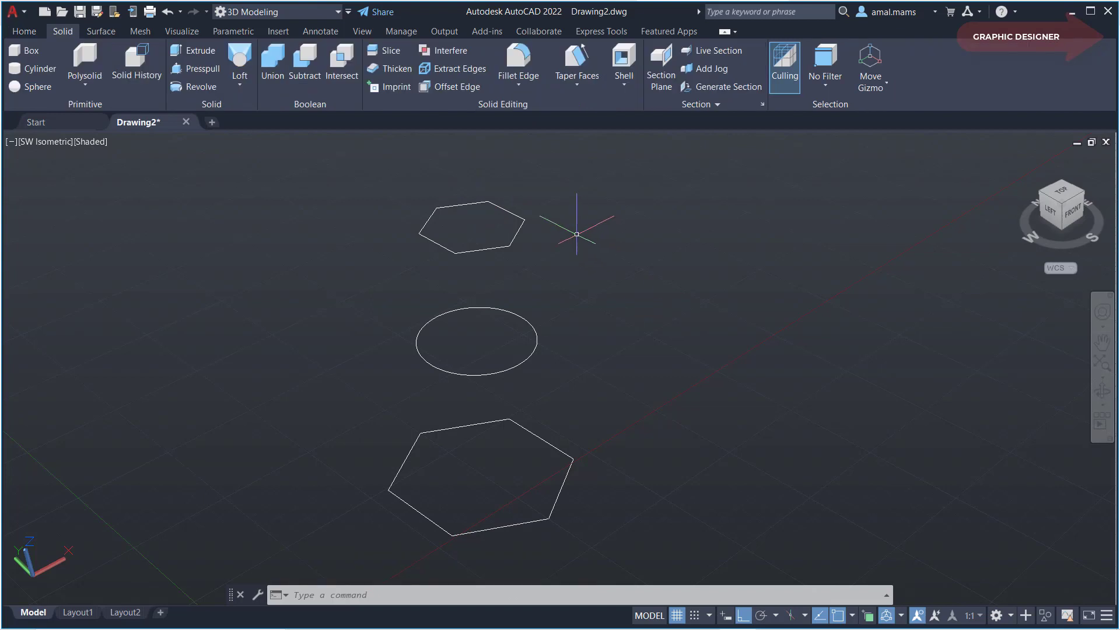
Step: Copy all three stacked profiles to the right with Ortho off, forming a second identical stack
{"action": "type", "text": "co"}
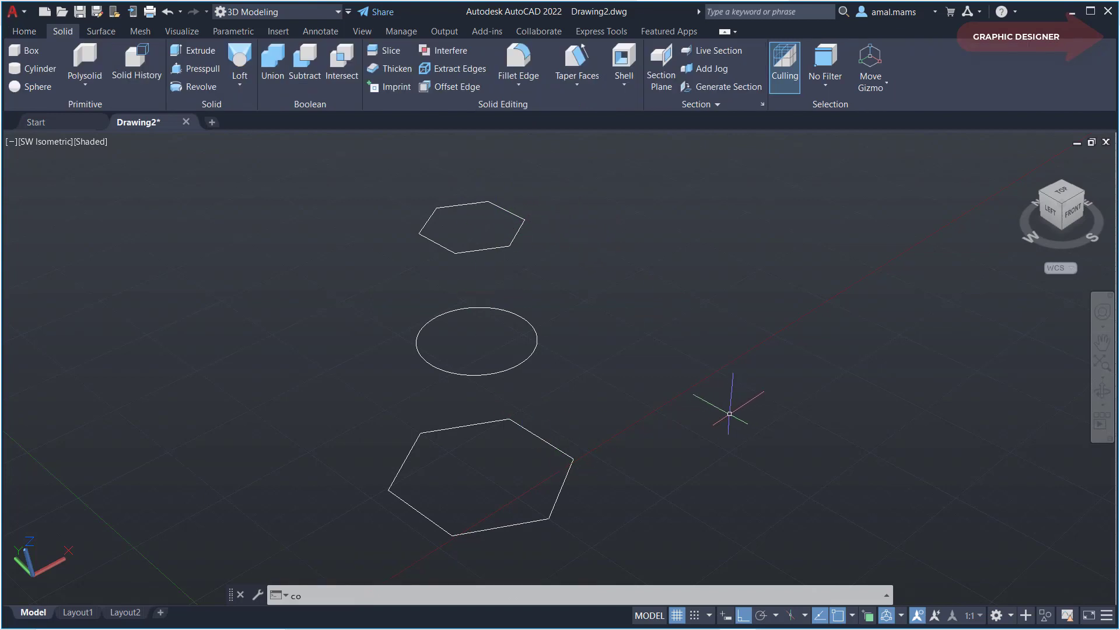
{"action": "key", "text": "Return"}
{"action": "left_click", "coordinate": [577, 187]}
{"action": "left_click", "coordinate": [370, 540]}
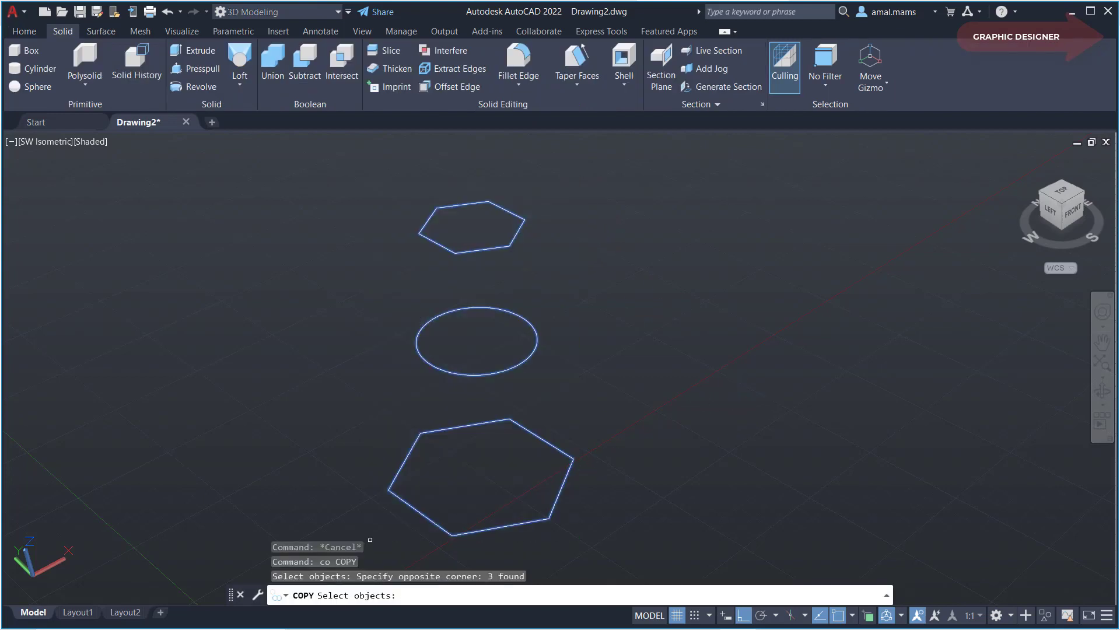
{"action": "key", "text": "Return"}
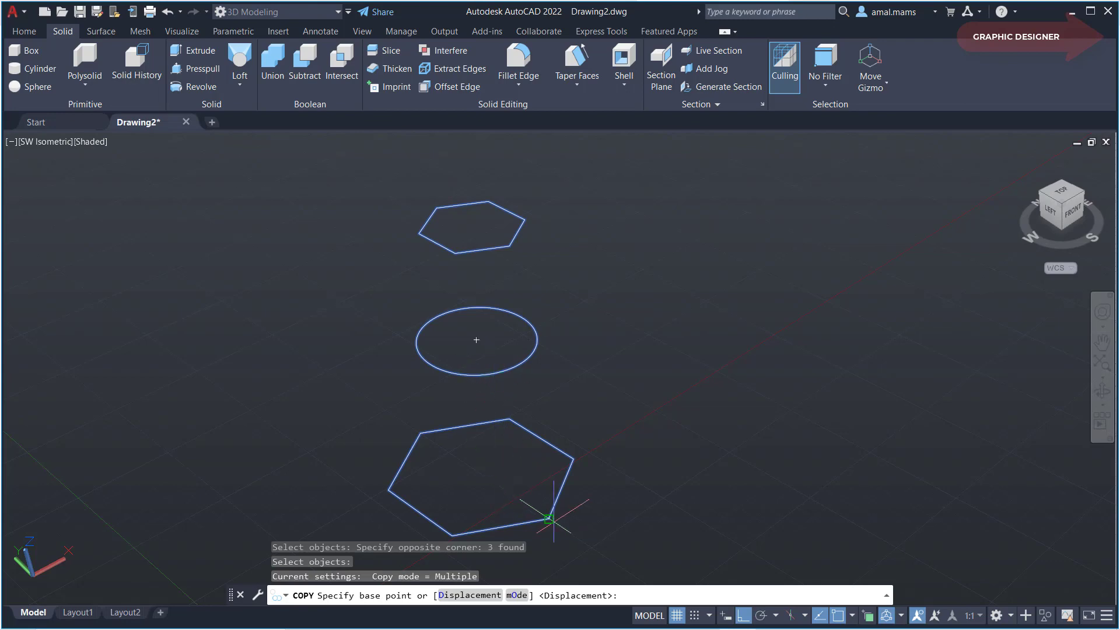
{"action": "left_click", "coordinate": [551, 517]}
{"action": "scroll", "coordinate": [805, 480], "scroll_direction": "down", "scroll_amount": 2}
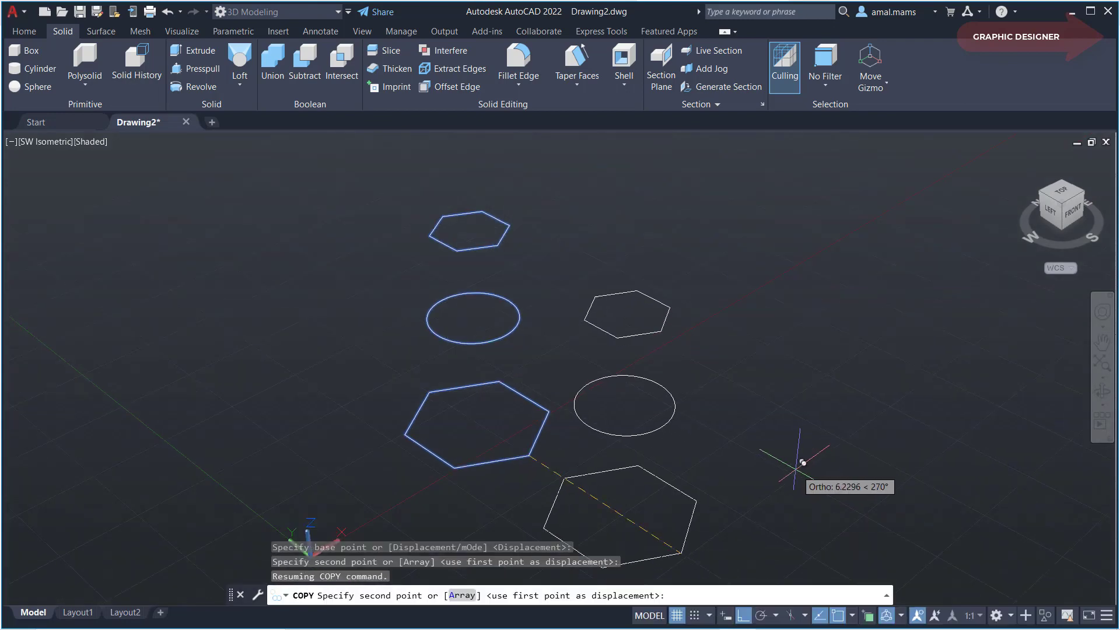
{"action": "key", "text": "F8"}
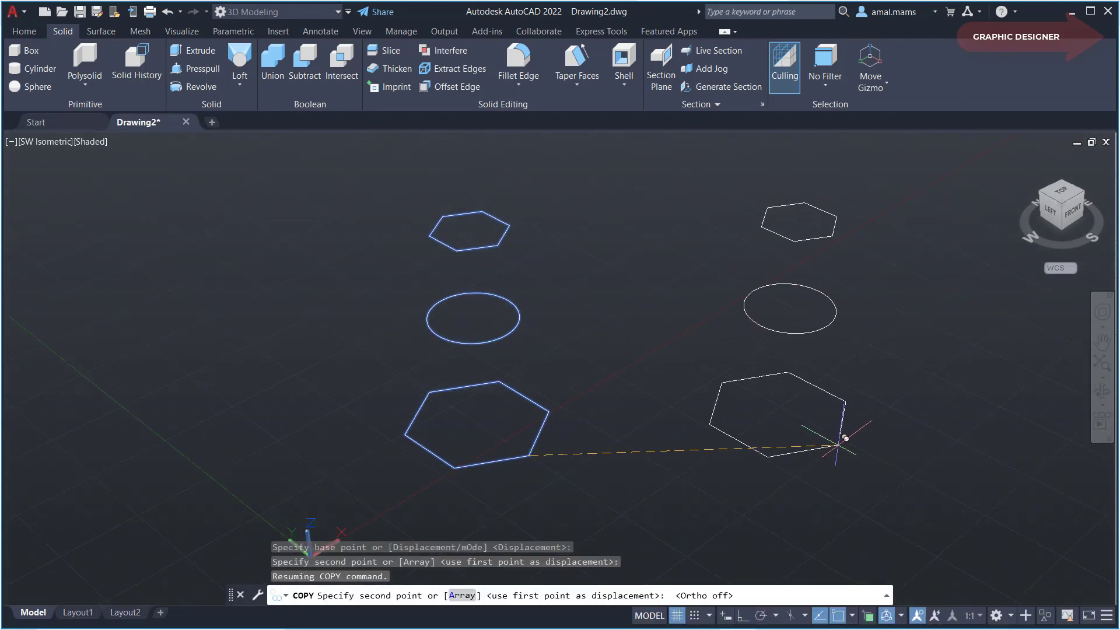
{"action": "left_click", "coordinate": [838, 444]}
{"action": "key", "text": "Escape"}
{"action": "middle_click_drag", "start_coordinate": [849, 525], "coordinate": [718, 532]}
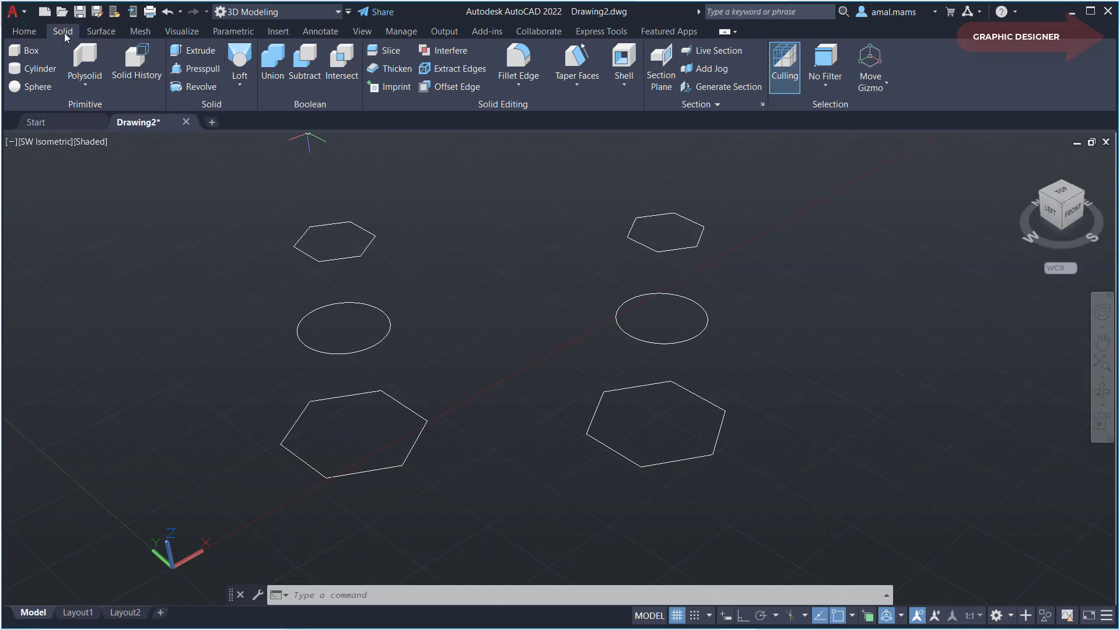
Step: Loft the bottom hexagon, circle and top hexagon into one solid using Cross sections only
{"action": "left_click", "coordinate": [235, 63]}
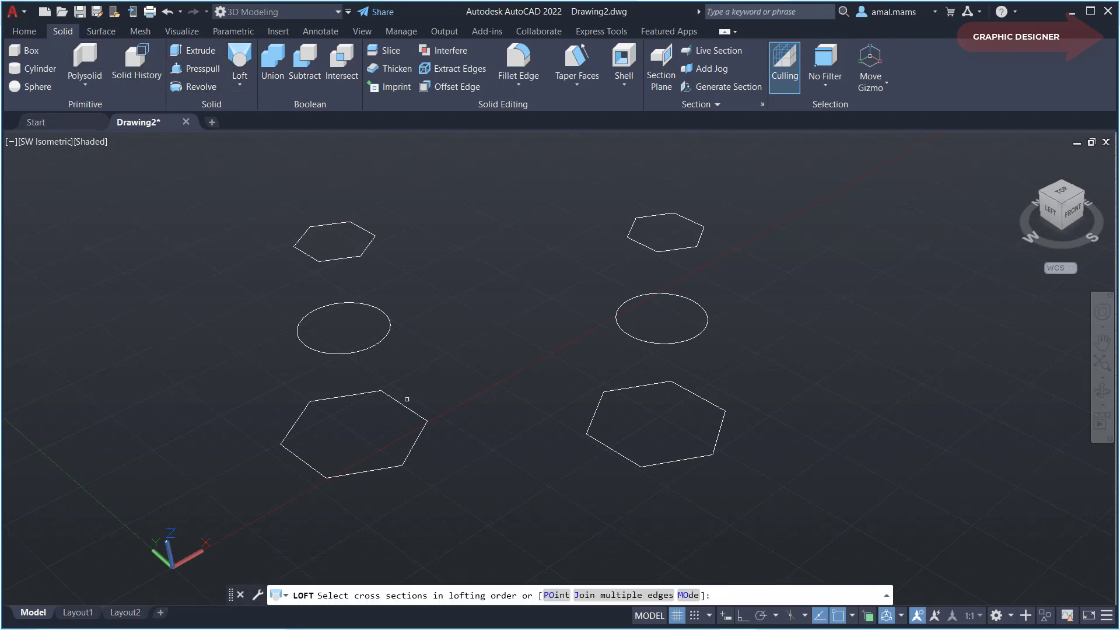
{"action": "left_click", "coordinate": [415, 444]}
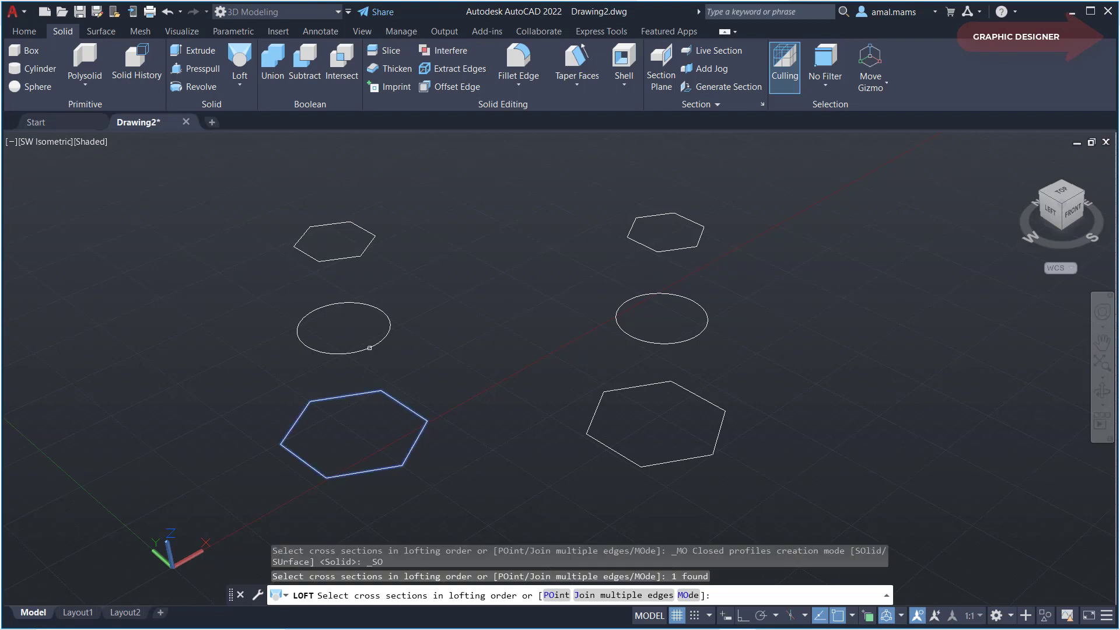
{"action": "left_click", "coordinate": [370, 347]}
{"action": "left_click", "coordinate": [355, 255]}
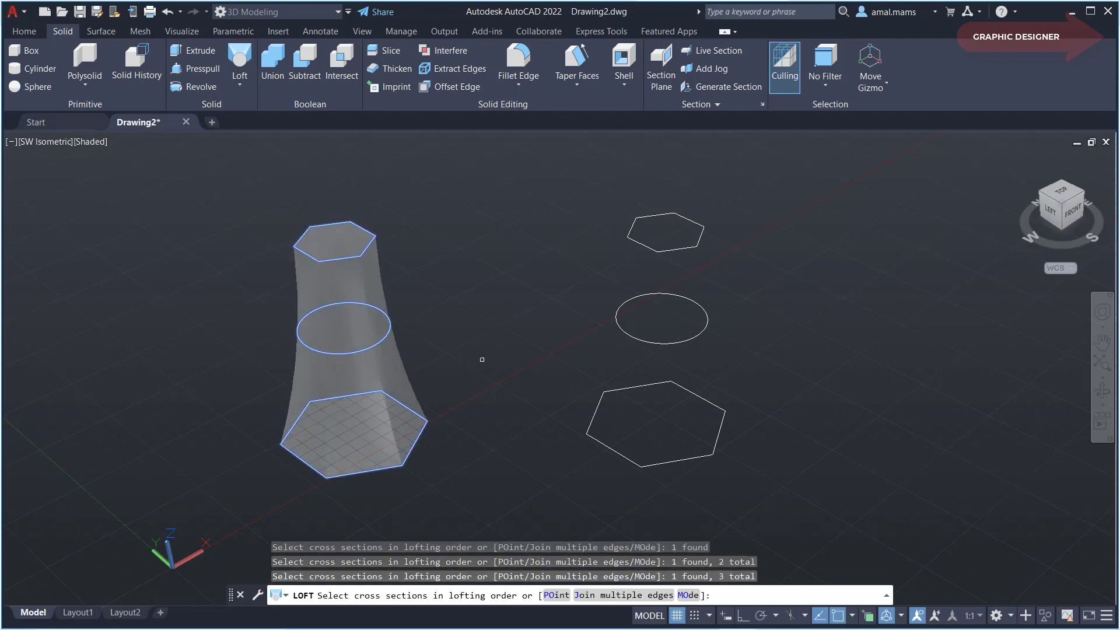
{"action": "right_click", "coordinate": [443, 277]}
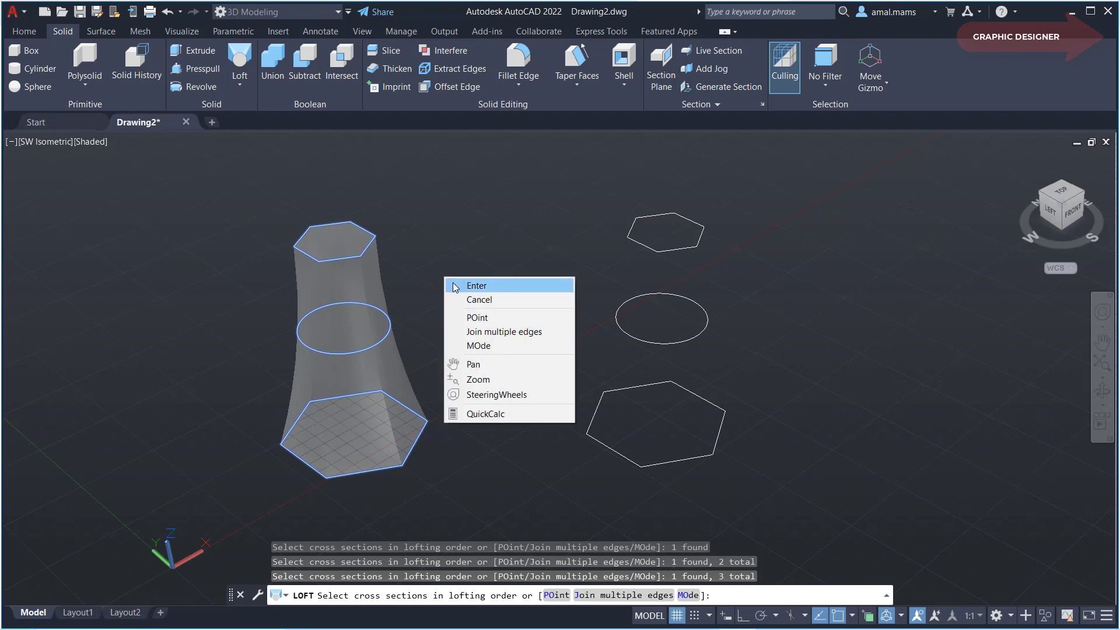
{"action": "left_click", "coordinate": [455, 286]}
{"action": "right_click", "coordinate": [439, 274]}
{"action": "left_click", "coordinate": [446, 281]}
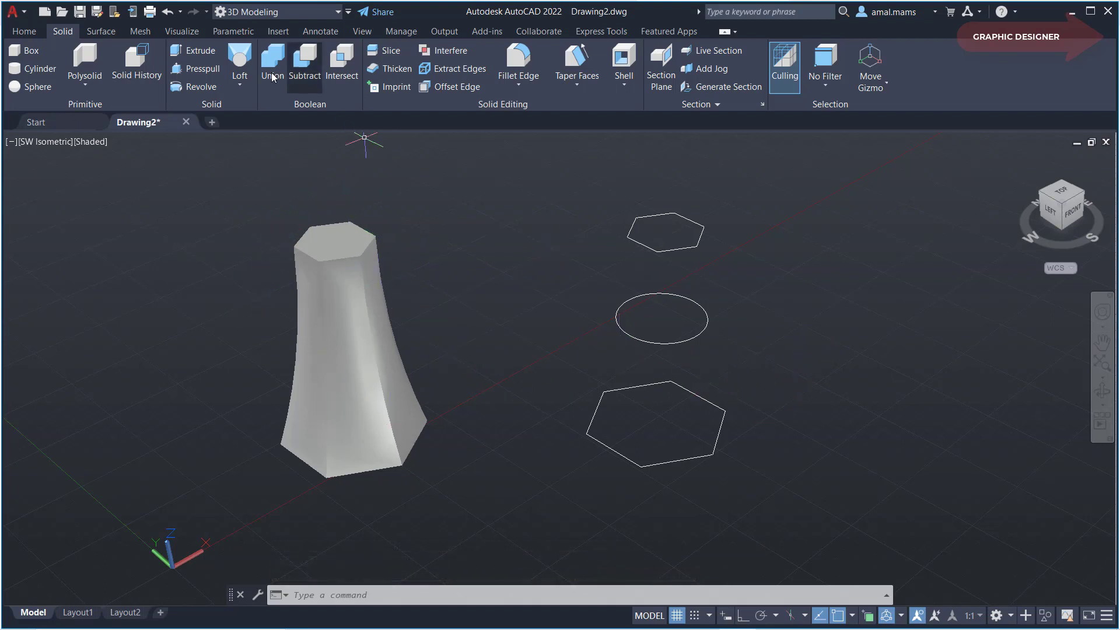
Step: Loft the right stack's circle, bottom and top hexagons into a solid, then orbit to view both
{"action": "left_click", "coordinate": [240, 64]}
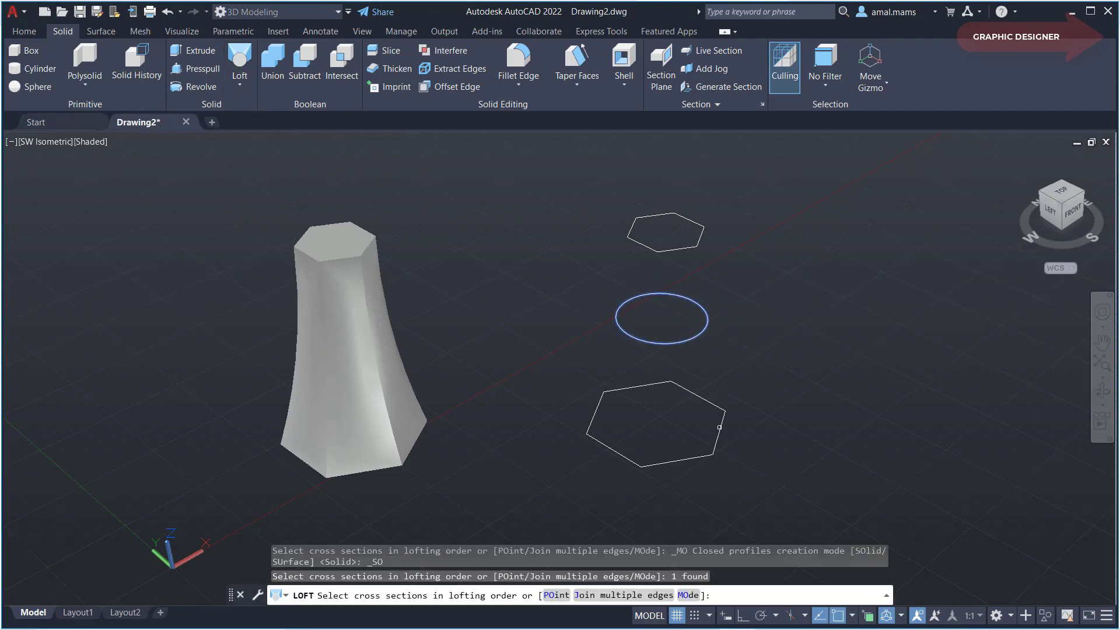
{"action": "left_click", "coordinate": [719, 427]}
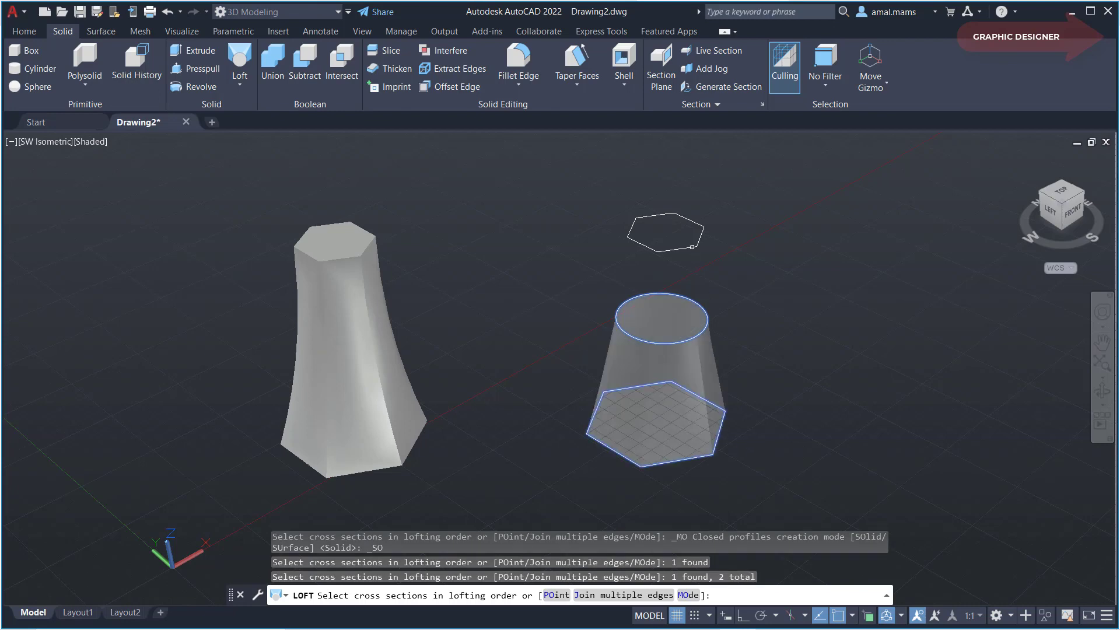
{"action": "left_click", "coordinate": [692, 248]}
{"action": "right_click", "coordinate": [778, 306]}
{"action": "left_click", "coordinate": [798, 314]}
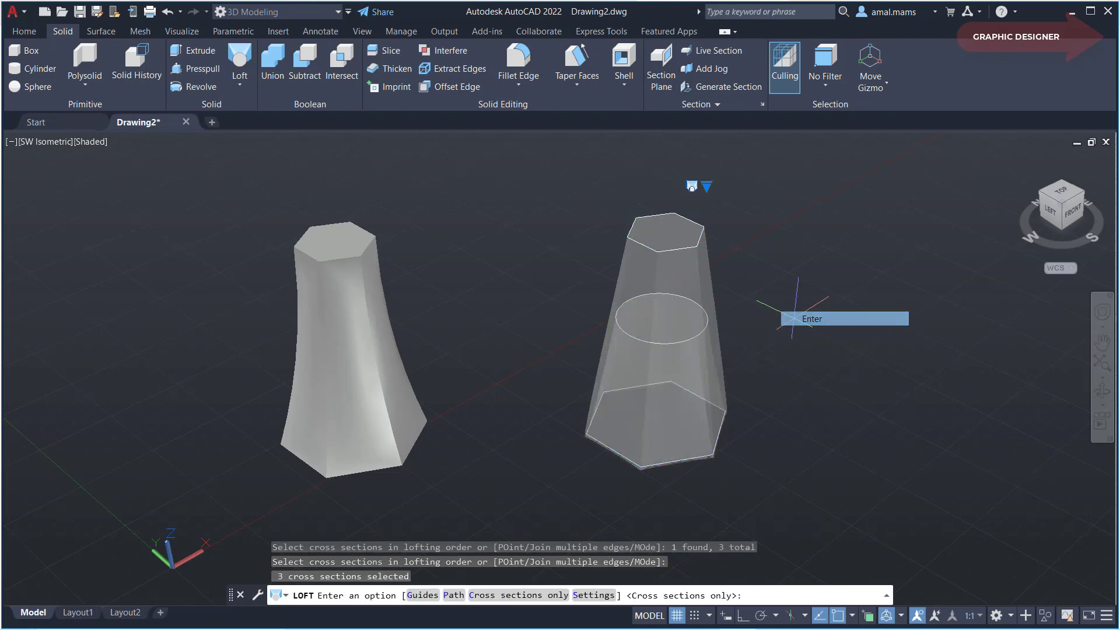
{"action": "right_click", "coordinate": [783, 302]}
{"action": "left_click", "coordinate": [813, 310]}
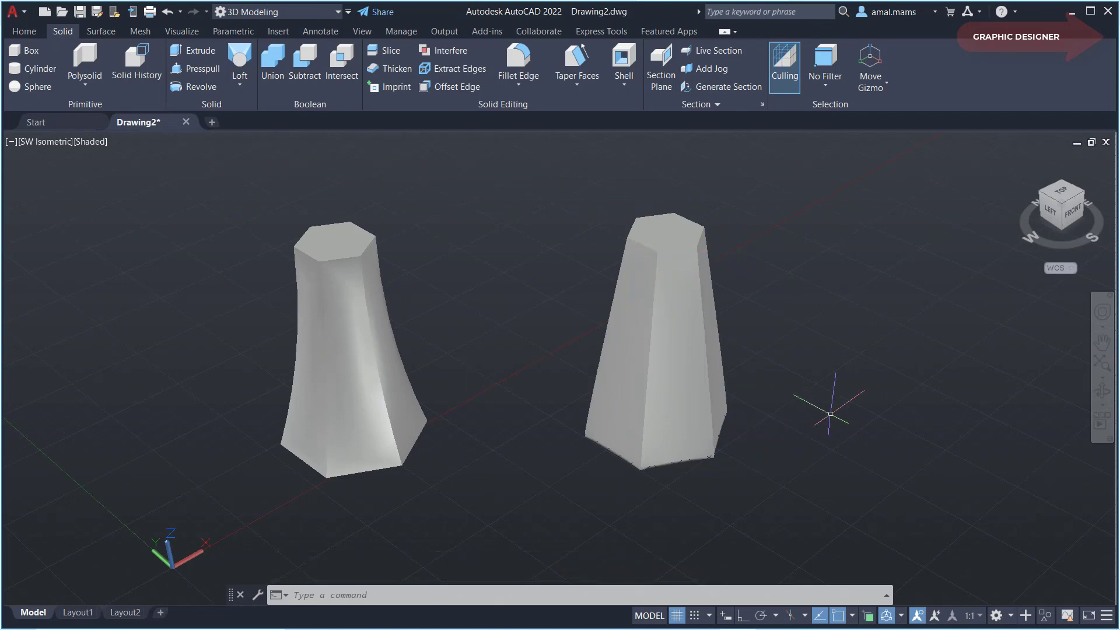
{"action": "mouse_move", "coordinate": [560, 434]}
{"action": "middle_mouse_down", "text": "shift"}
{"action": "mouse_move", "coordinate": [547, 426]}
{"action": "mouse_move", "coordinate": [572, 305]}
{"action": "mouse_move", "coordinate": [617, 240]}
{"action": "mouse_move", "coordinate": [614, 197]}
{"action": "mouse_move", "coordinate": [560, 220]}
{"action": "mouse_move", "coordinate": [527, 210]}
{"action": "middle_mouse_up", "text": "shift"}
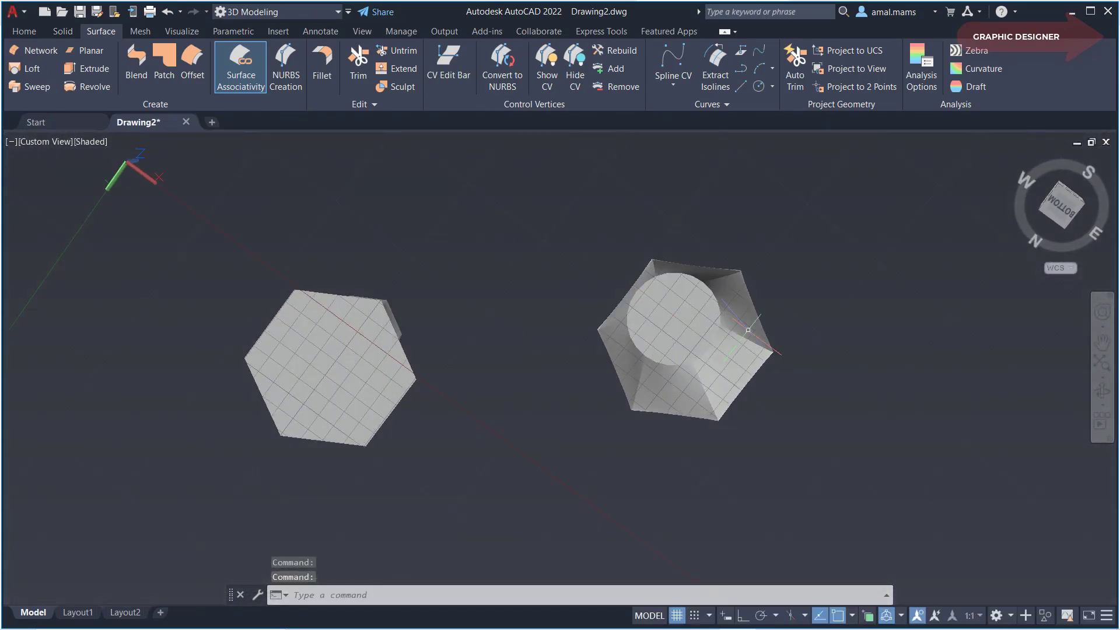
{"action": "mouse_move", "coordinate": [685, 319]}
{"action": "middle_mouse_down", "text": "shift"}
{"action": "mouse_move", "coordinate": [656, 369]}
{"action": "mouse_move", "coordinate": [660, 341]}
{"action": "mouse_move", "coordinate": [662, 527]}
{"action": "mouse_move", "coordinate": [677, 404]}
{"action": "mouse_move", "coordinate": [764, 360]}
{"action": "middle_mouse_up", "text": "shift"}
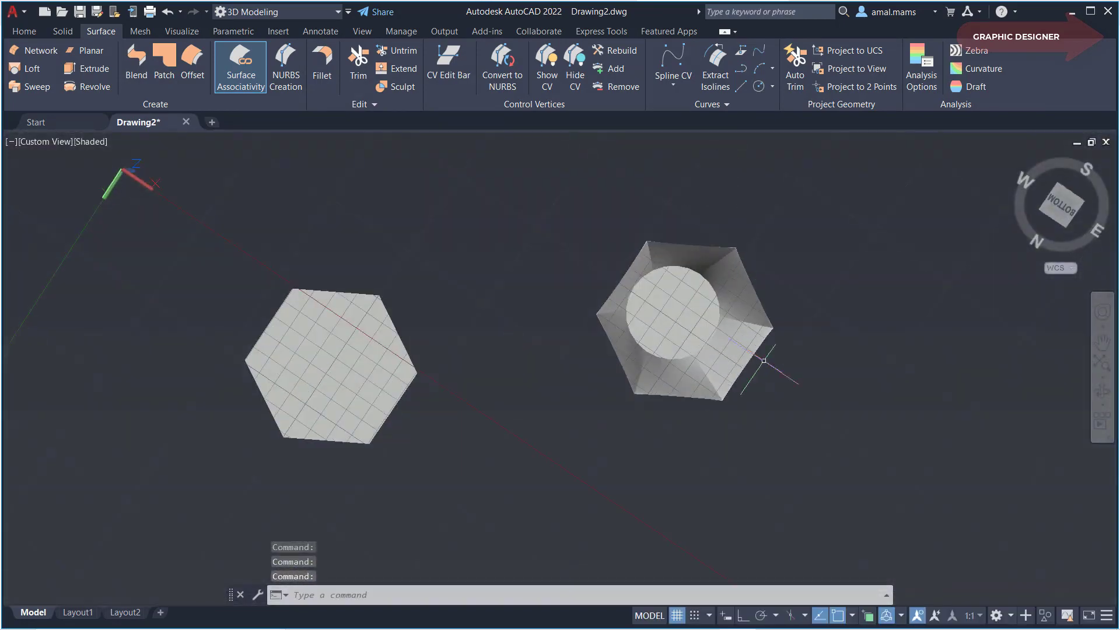
{"action": "mouse_move", "coordinate": [736, 226]}
{"action": "middle_mouse_down", "text": "shift"}
{"action": "mouse_move", "coordinate": [687, 378]}
{"action": "mouse_move", "coordinate": [690, 412]}
{"action": "mouse_move", "coordinate": [728, 441]}
{"action": "middle_mouse_up", "text": "shift"}
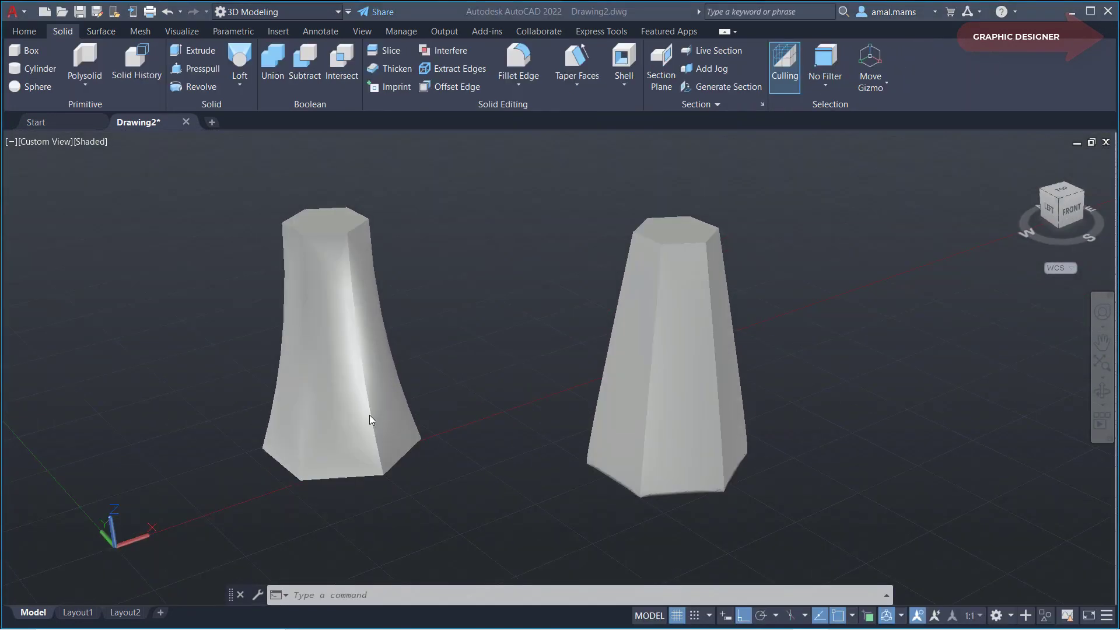
Step: Try the left loft as Normal to all, start, end, and start-and-end sections
{"action": "left_click", "coordinate": [371, 417]}
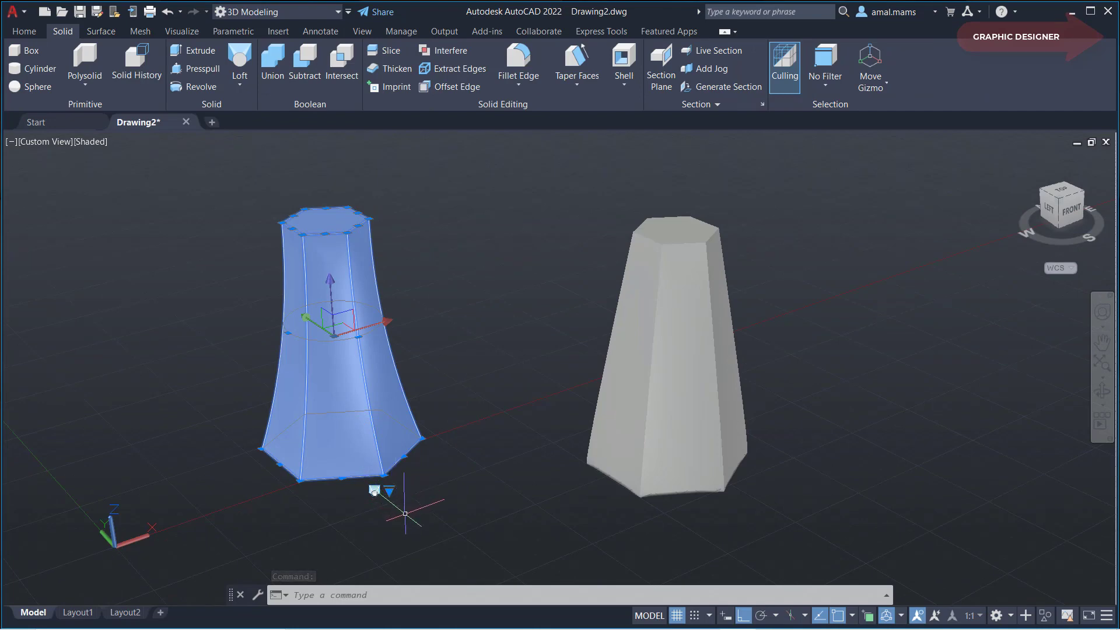
{"action": "left_click", "coordinate": [390, 490]}
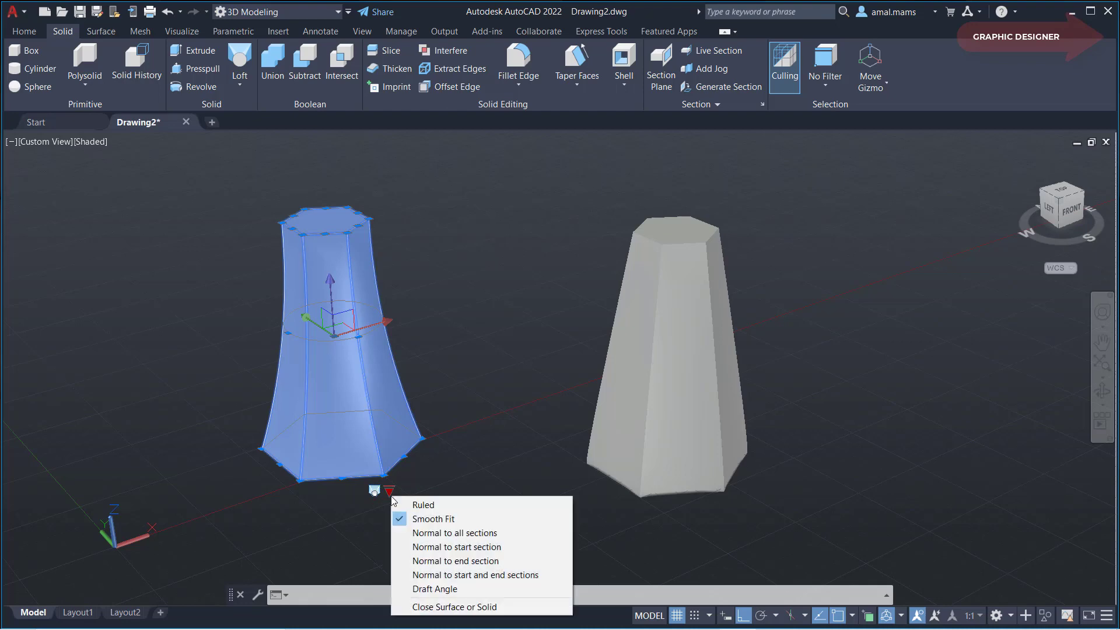
{"action": "left_click", "coordinate": [441, 540]}
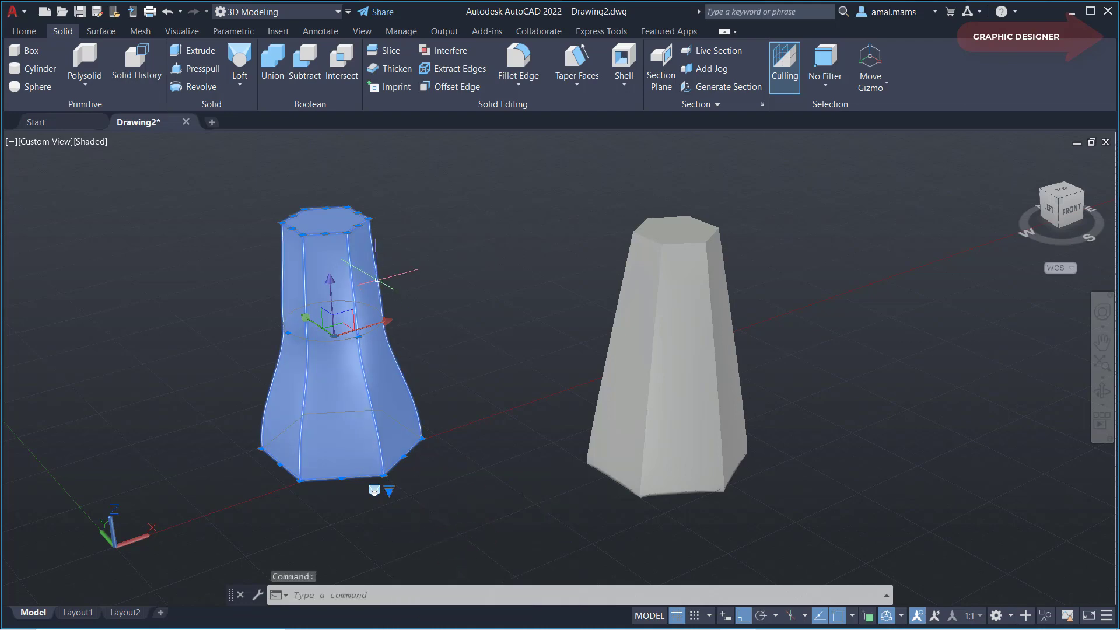
{"action": "left_click", "coordinate": [389, 491]}
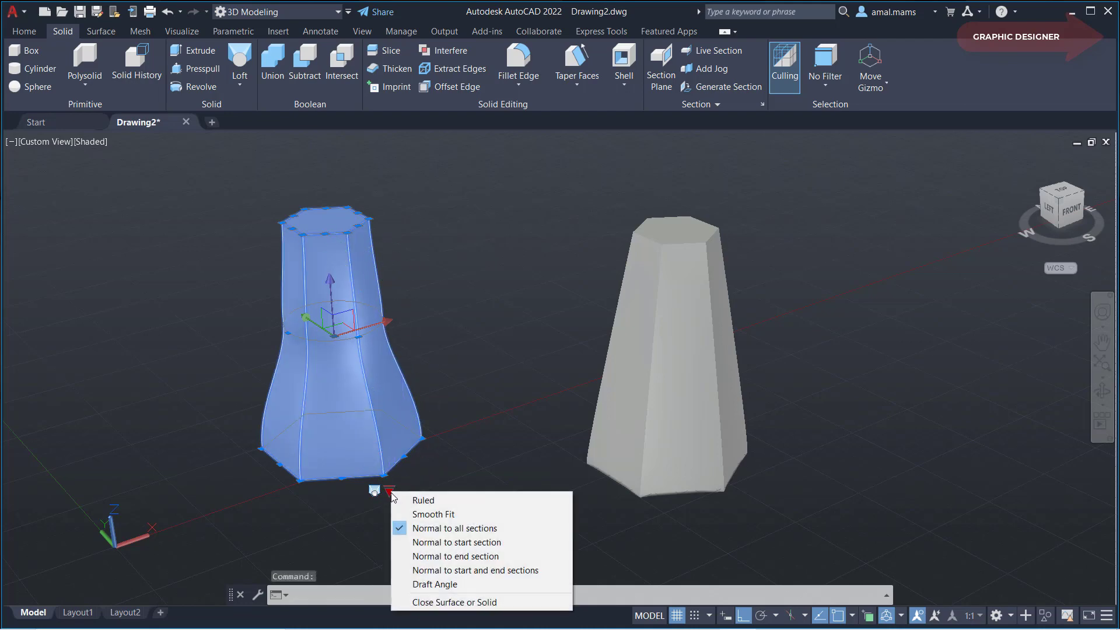
{"action": "left_click", "coordinate": [436, 537]}
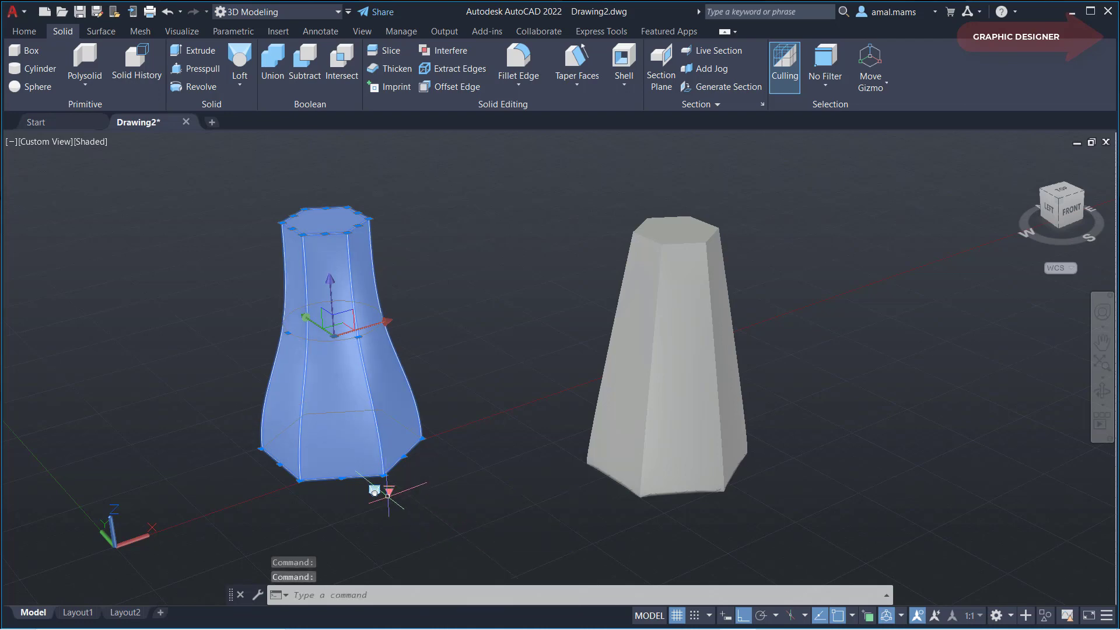
{"action": "left_click", "coordinate": [389, 492]}
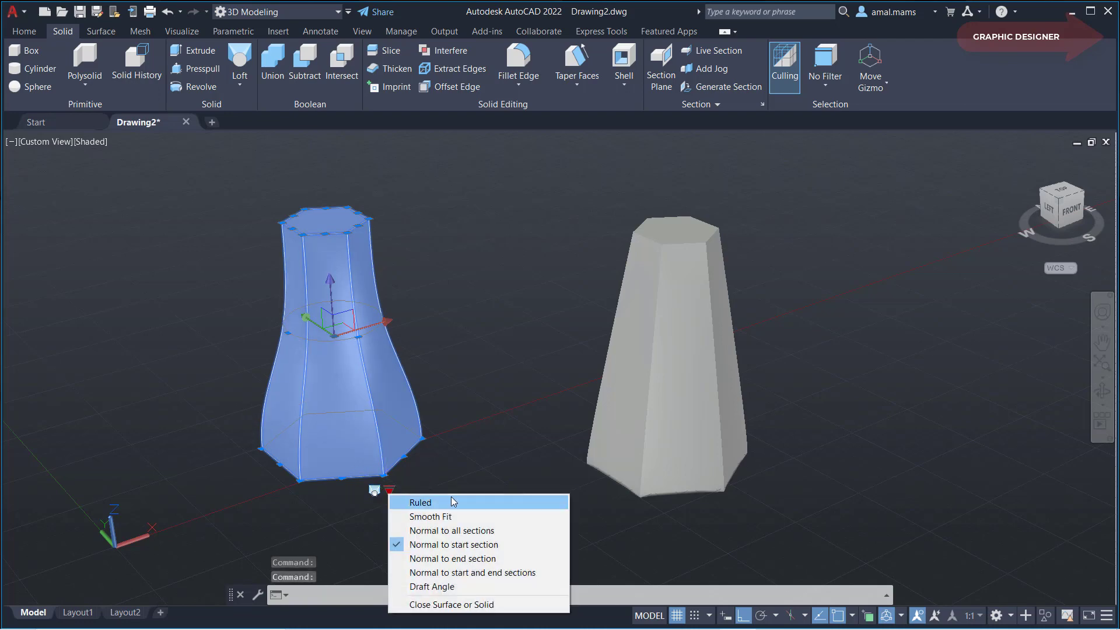
{"action": "left_click", "coordinate": [460, 557]}
{"action": "left_click", "coordinate": [389, 492]}
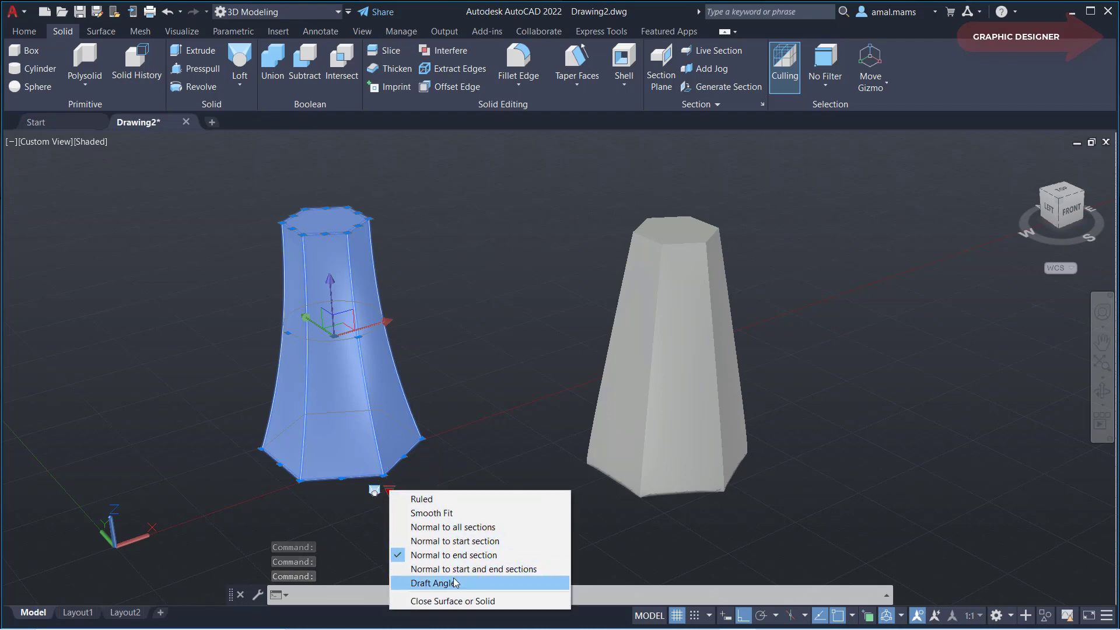
{"action": "left_click", "coordinate": [432, 570]}
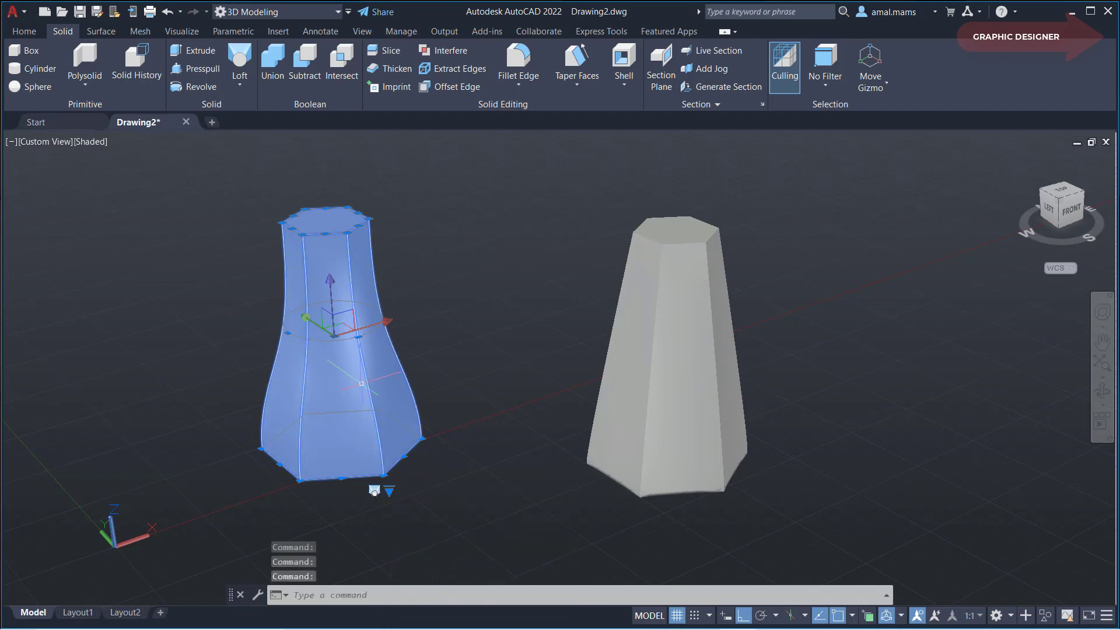
{"action": "left_click", "coordinate": [389, 492]}
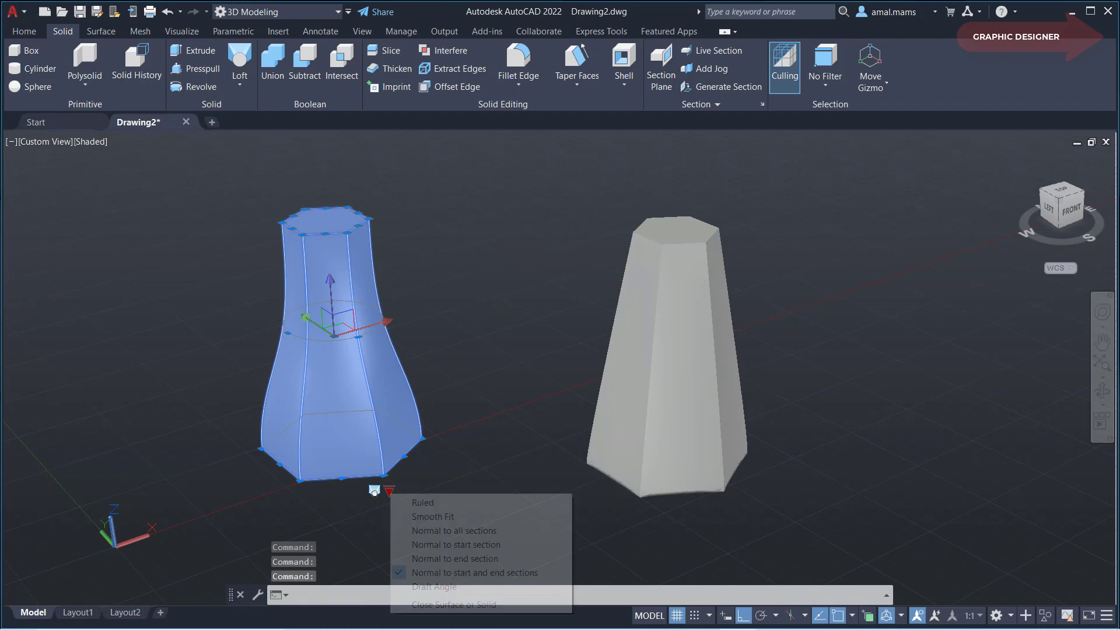
{"action": "left_click", "coordinate": [454, 605]}
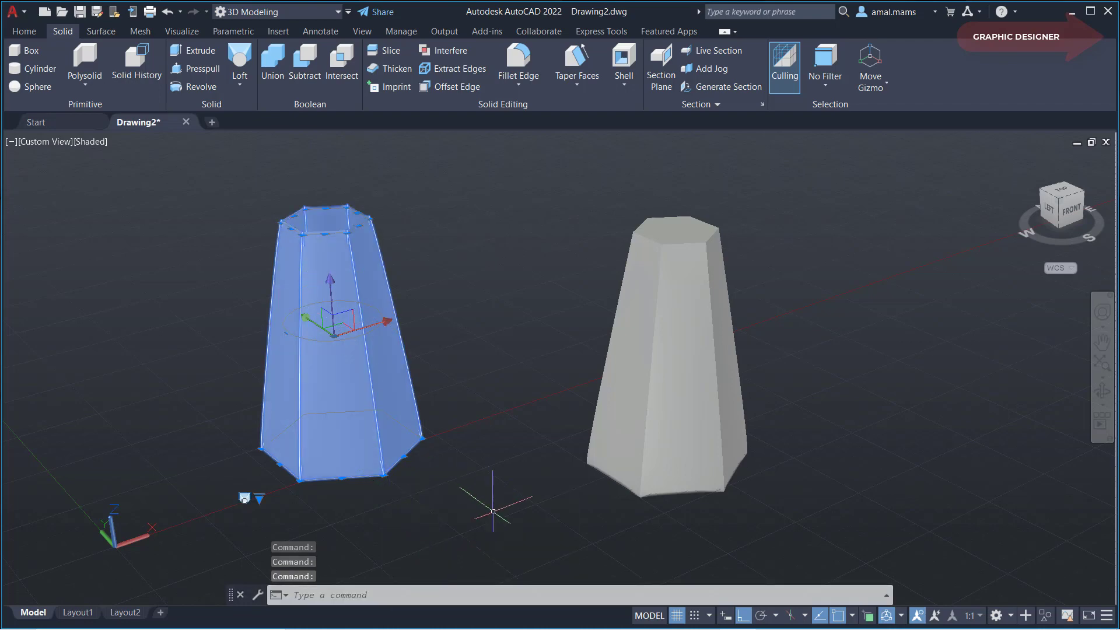
Step: Try Smooth Fit, then settle the left loft on Normal to All Sections
{"action": "left_click", "coordinate": [259, 498]}
{"action": "left_click", "coordinate": [286, 507]}
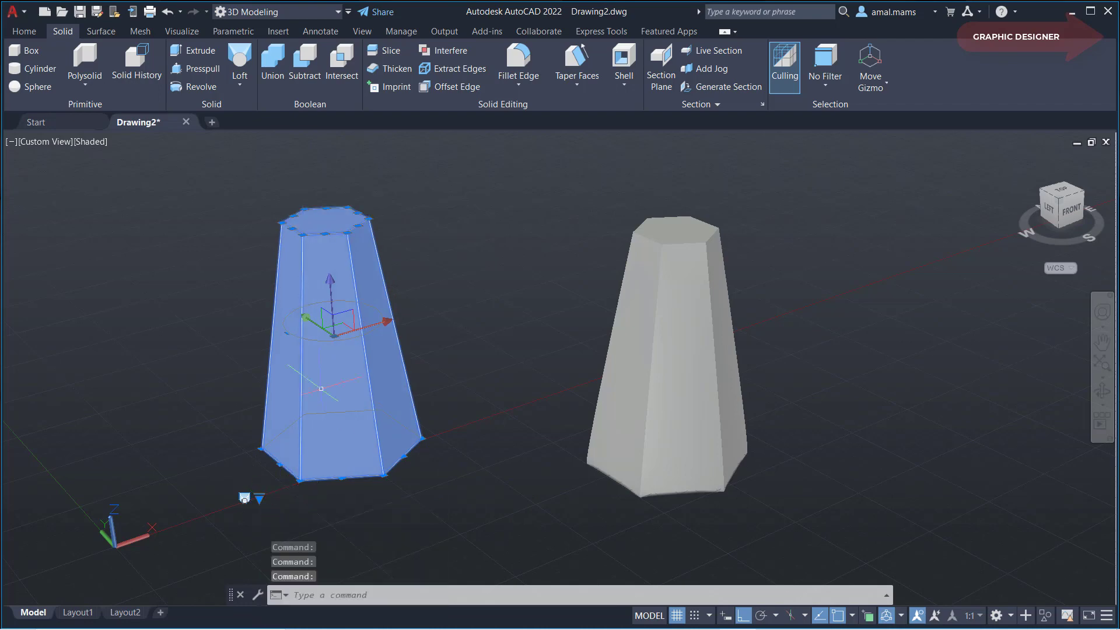
{"action": "left_click", "coordinate": [260, 499]}
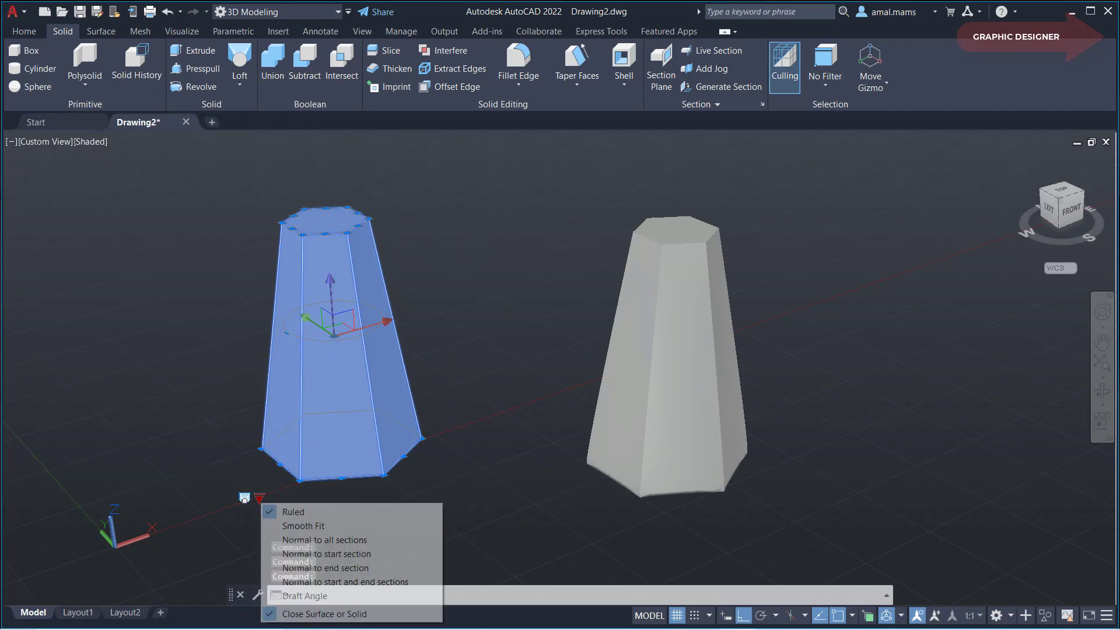
{"action": "left_click", "coordinate": [318, 526]}
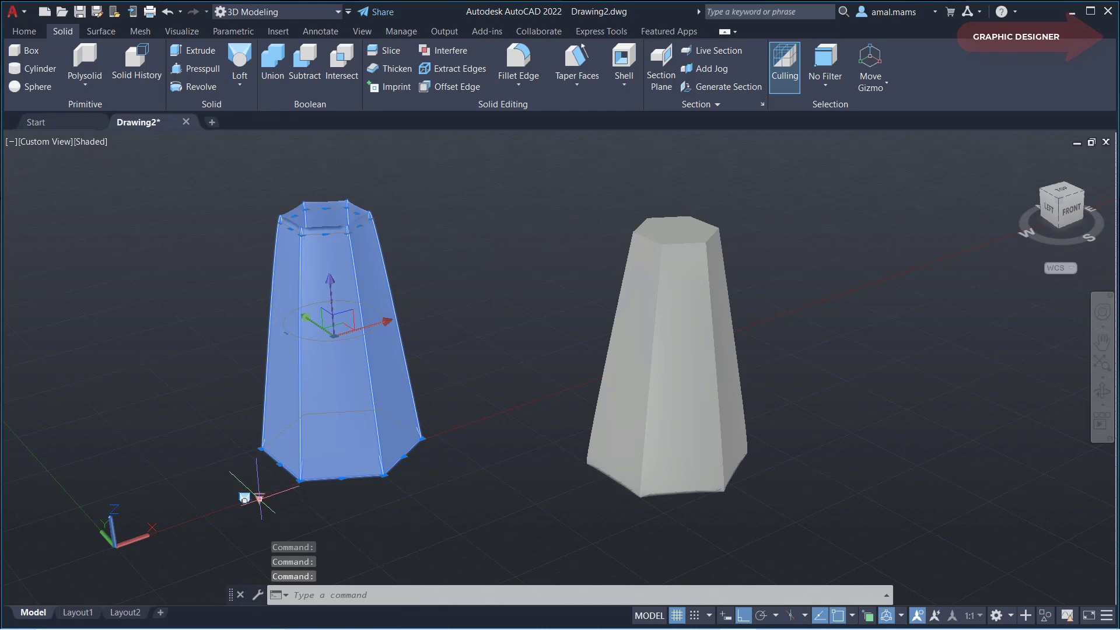
{"action": "left_click", "coordinate": [260, 498]}
{"action": "left_click", "coordinate": [318, 540]}
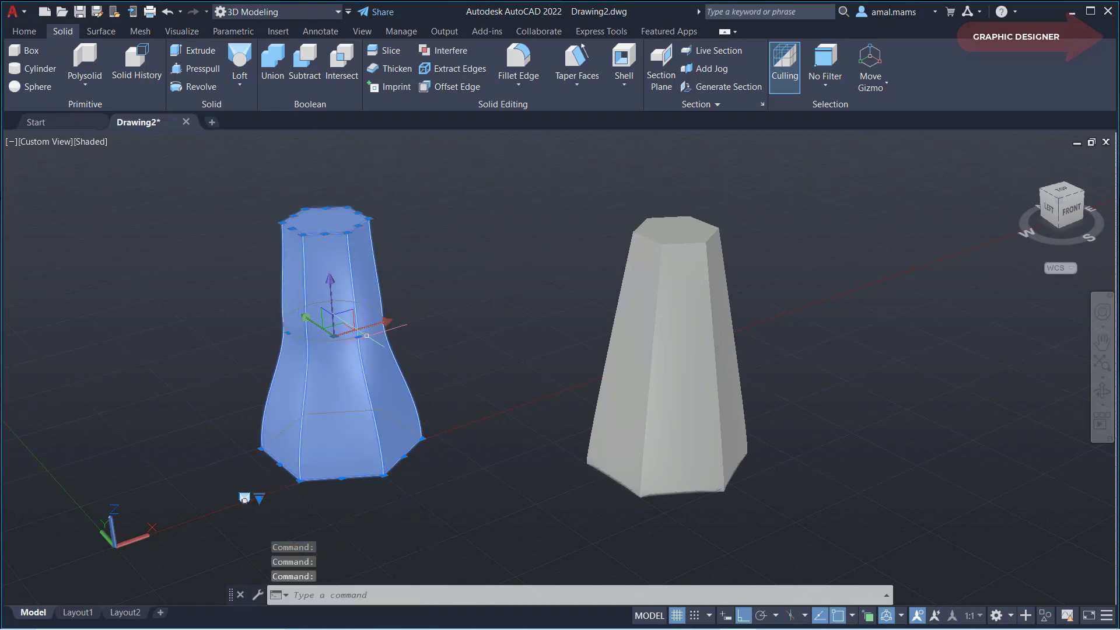
{"action": "left_click", "coordinate": [244, 496]}
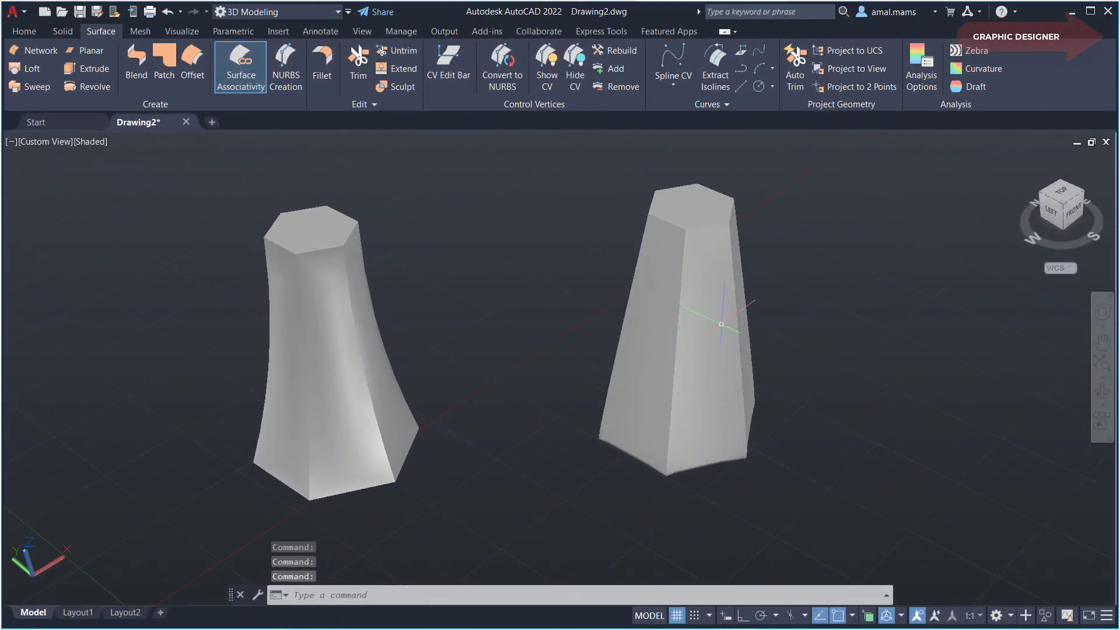
Step: Pan to an empty area of model space and return to the Home tab
{"action": "mouse_move", "coordinate": [722, 324]}
{"action": "middle_mouse_down"}
{"action": "mouse_move", "coordinate": [379, 328]}
{"action": "mouse_move", "coordinate": [267, 380]}
{"action": "middle_mouse_up"}
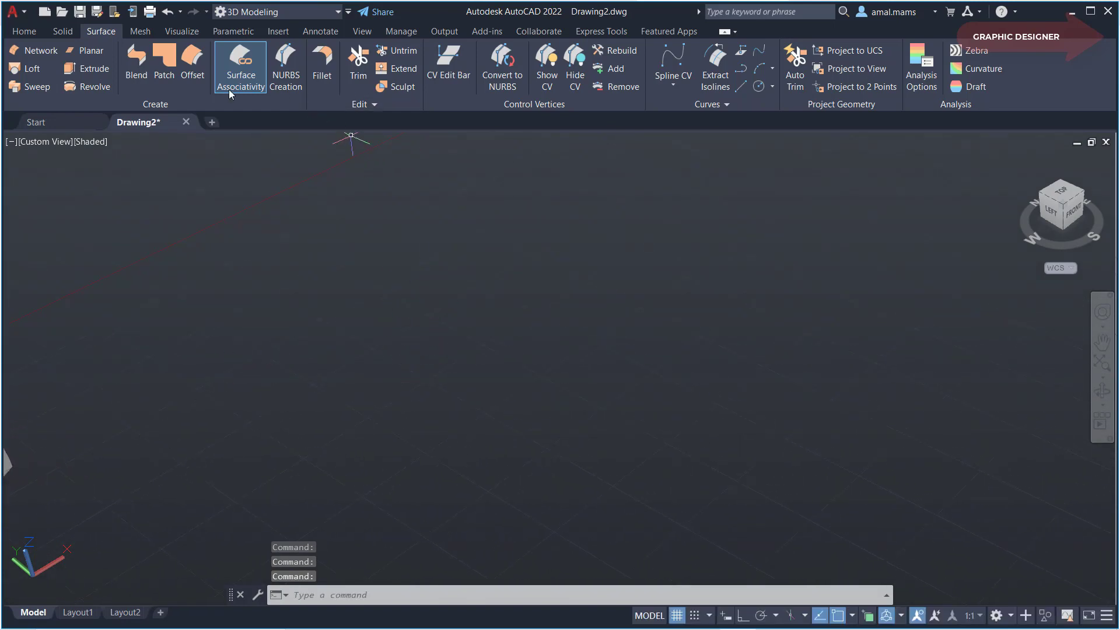
{"action": "left_click", "coordinate": [24, 31]}
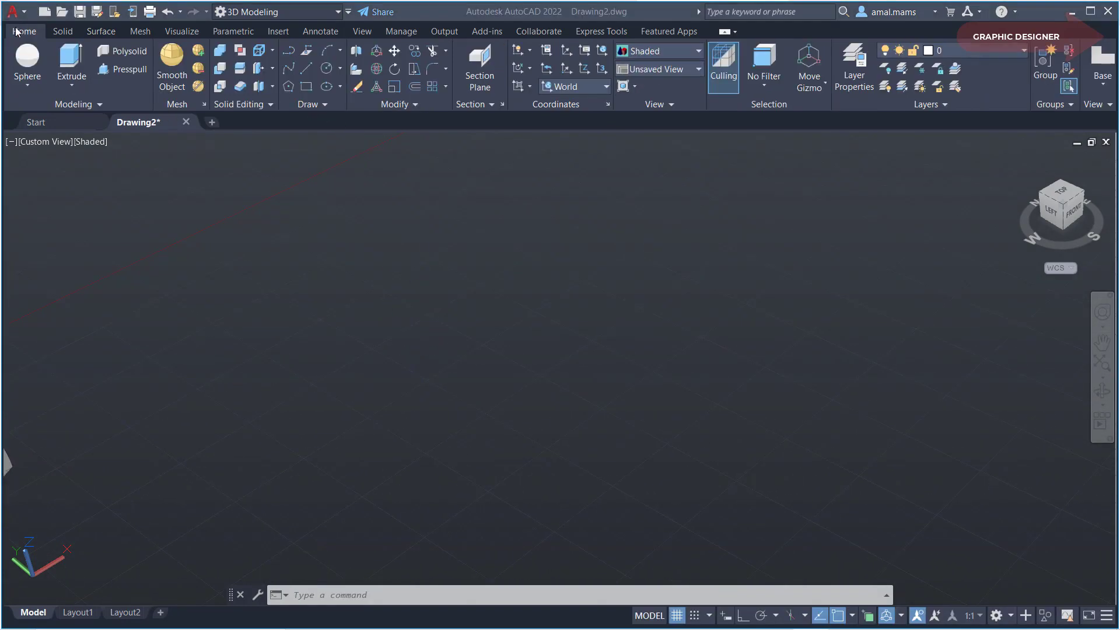
Step: Draw a small circle and set the UCS to the Right view
{"action": "left_click", "coordinate": [326, 68]}
{"action": "left_click", "coordinate": [442, 400]}
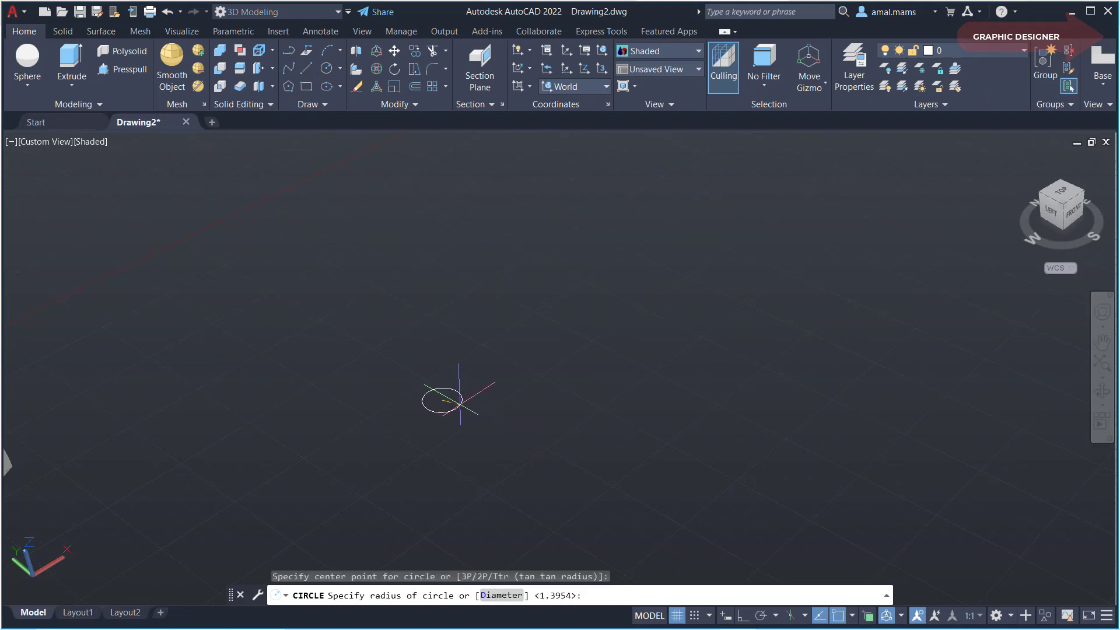
{"action": "left_click", "coordinate": [460, 400]}
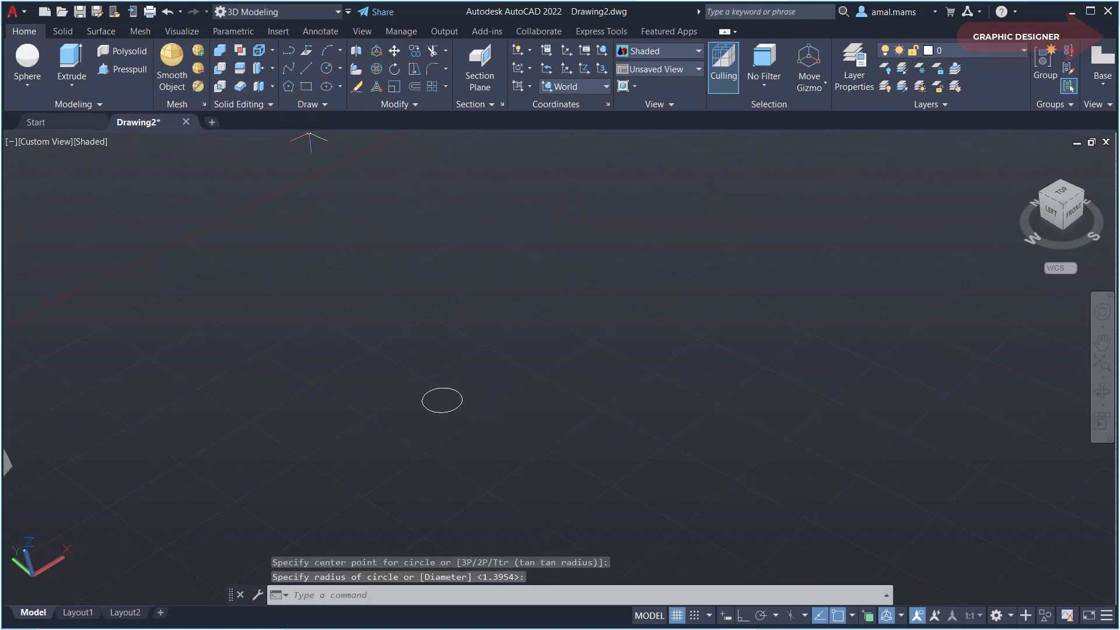
{"action": "left_click", "coordinate": [606, 87]}
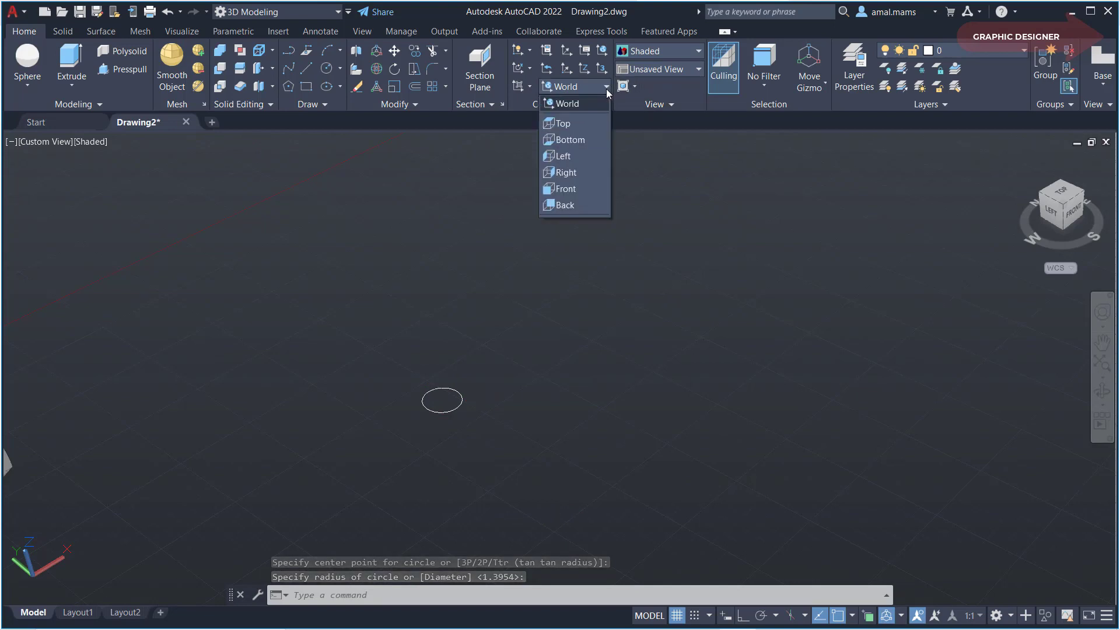
{"action": "left_click", "coordinate": [573, 173]}
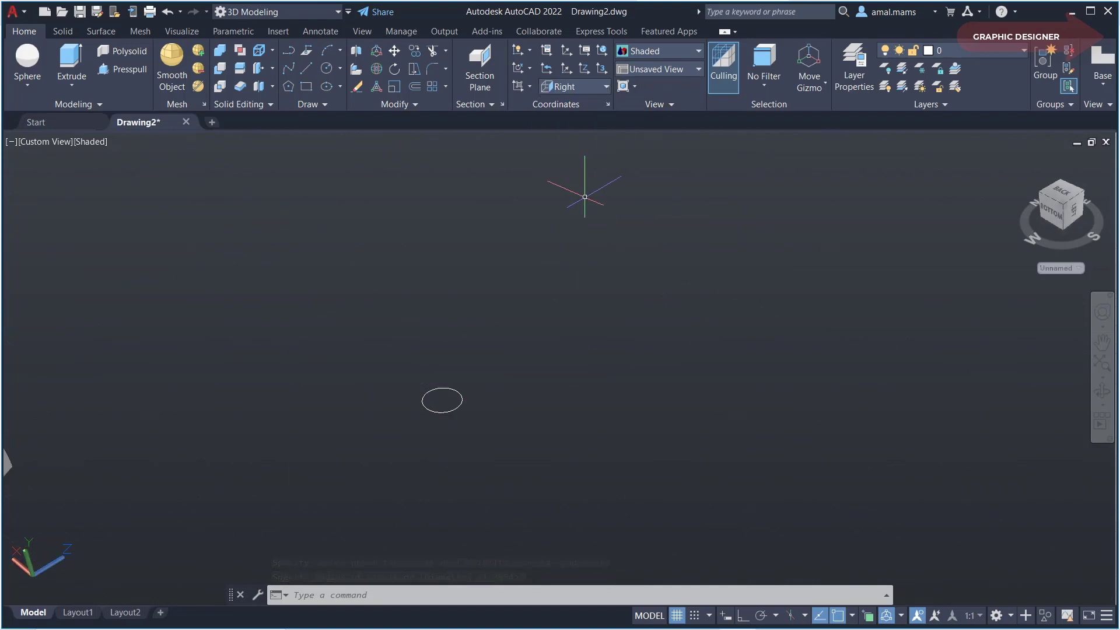
Step: Draw a two-segment 3D polyline rising from the circle's centre, then select it
{"action": "type", "text": "pl"}
{"action": "key", "text": "Return"}
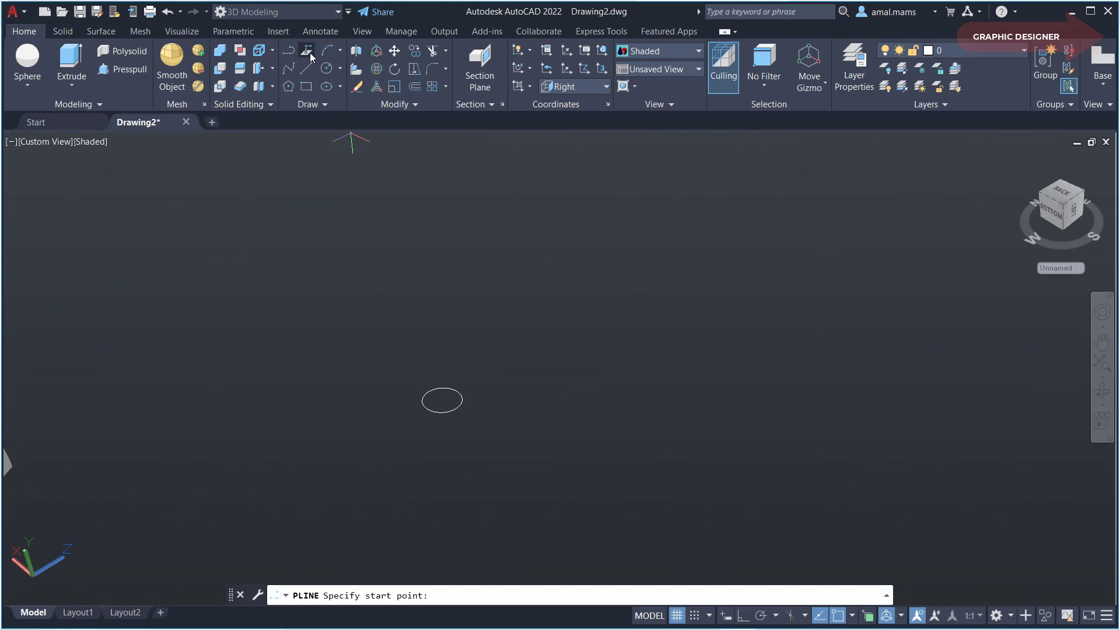
{"action": "left_click", "coordinate": [309, 52]}
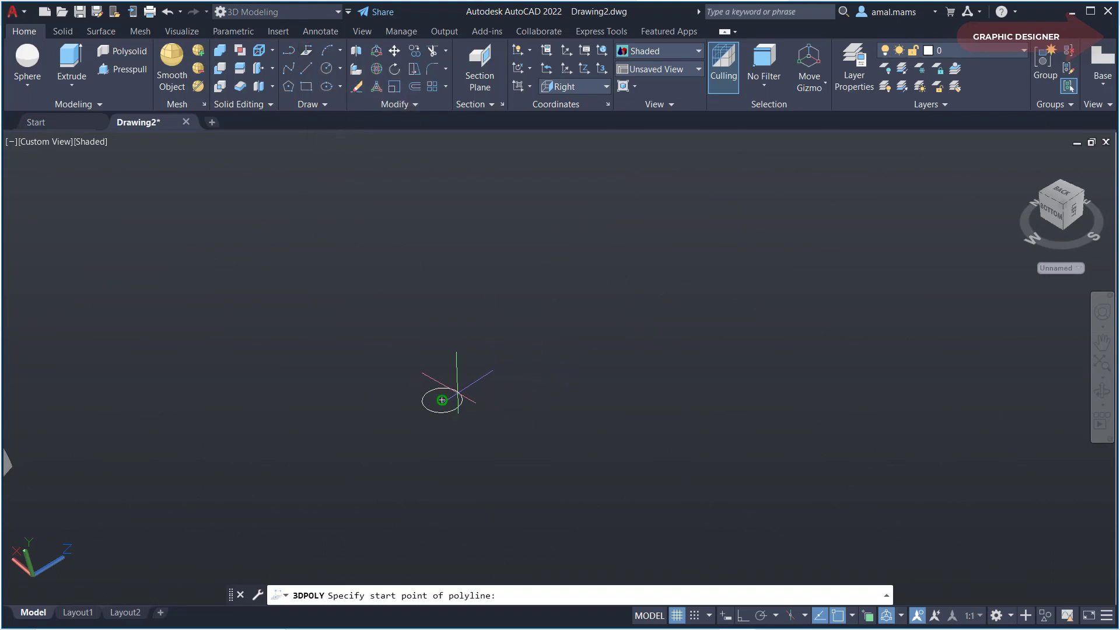
{"action": "left_click", "coordinate": [442, 400]}
{"action": "key", "text": "F8"}
{"action": "key", "text": "F8"}
{"action": "left_click", "coordinate": [449, 264]}
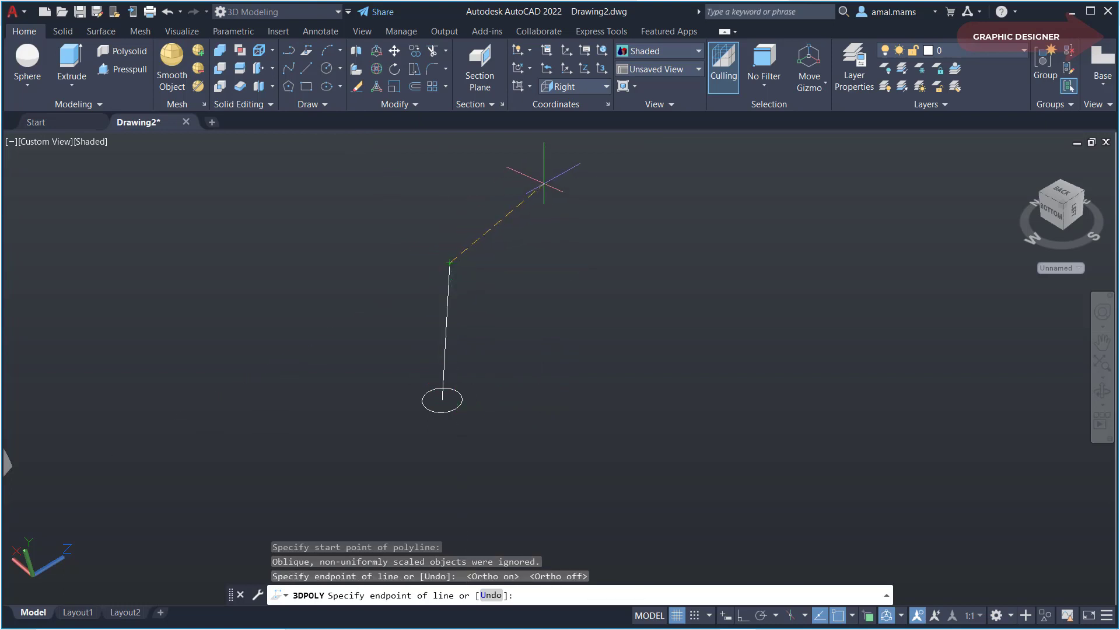
{"action": "left_click", "coordinate": [544, 182]}
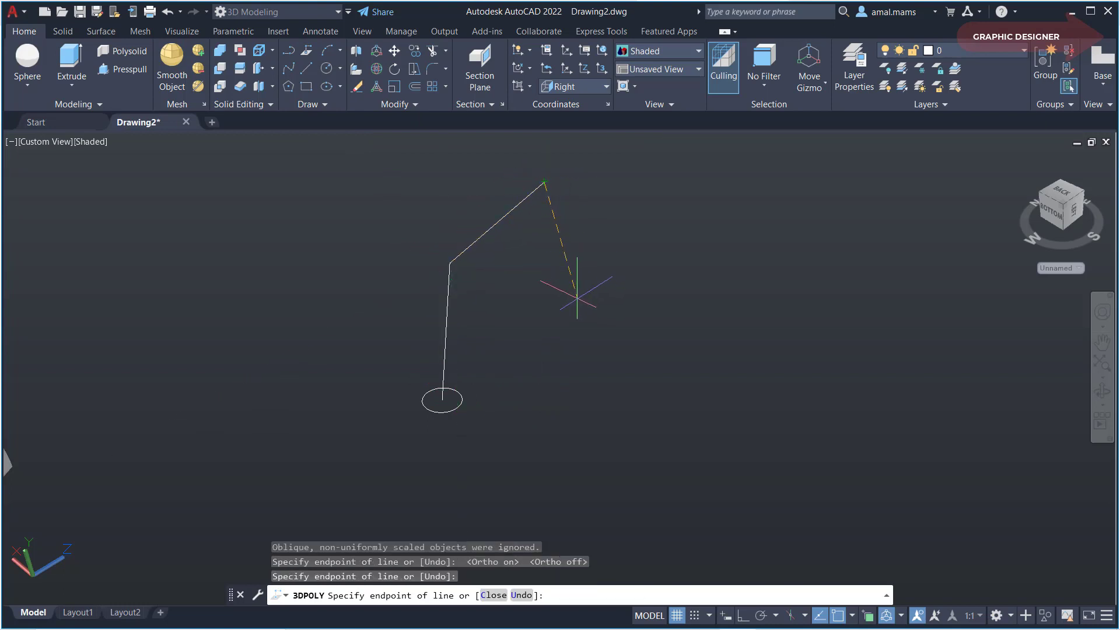
{"action": "key", "text": "Escape"}
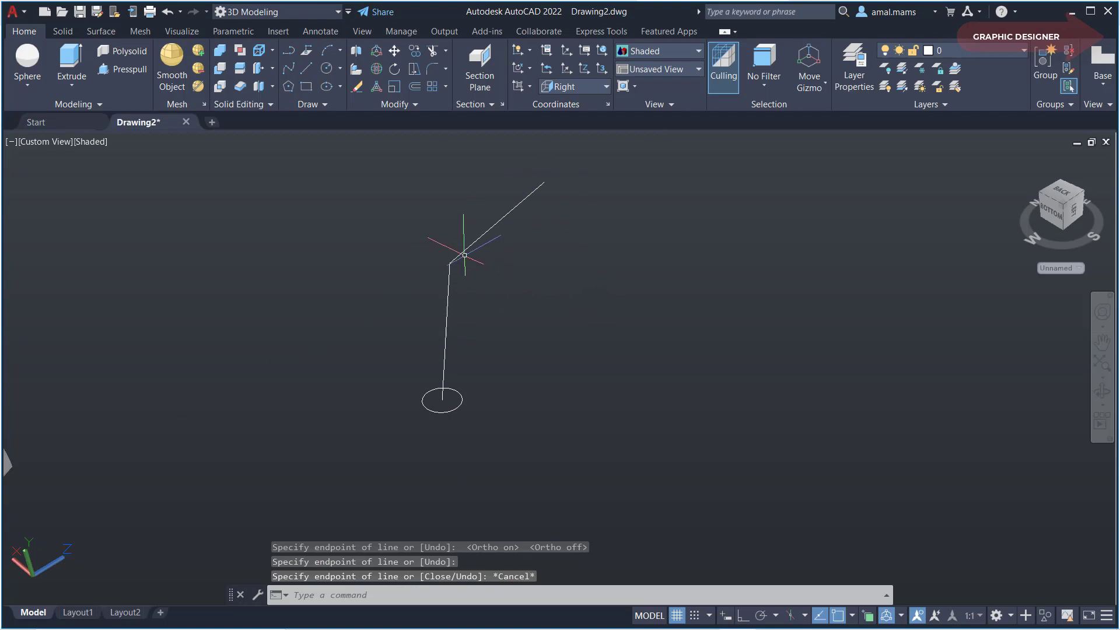
{"action": "left_click", "coordinate": [463, 251]}
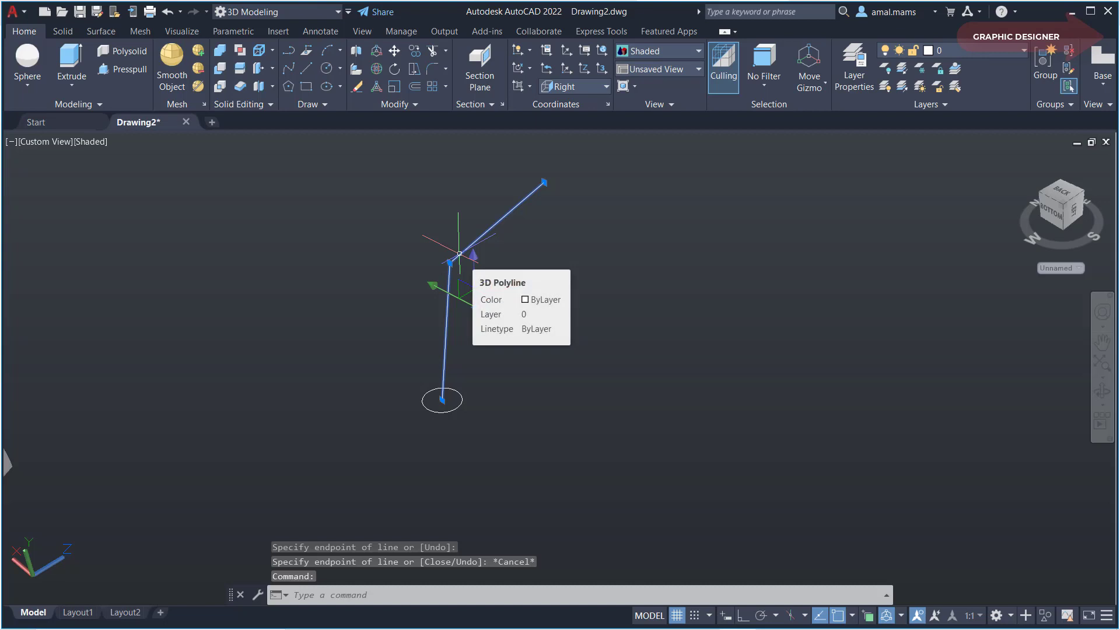
Step: Spline-fit the bent polyline path into a smooth flowing curve
{"action": "right_click", "coordinate": [460, 255]}
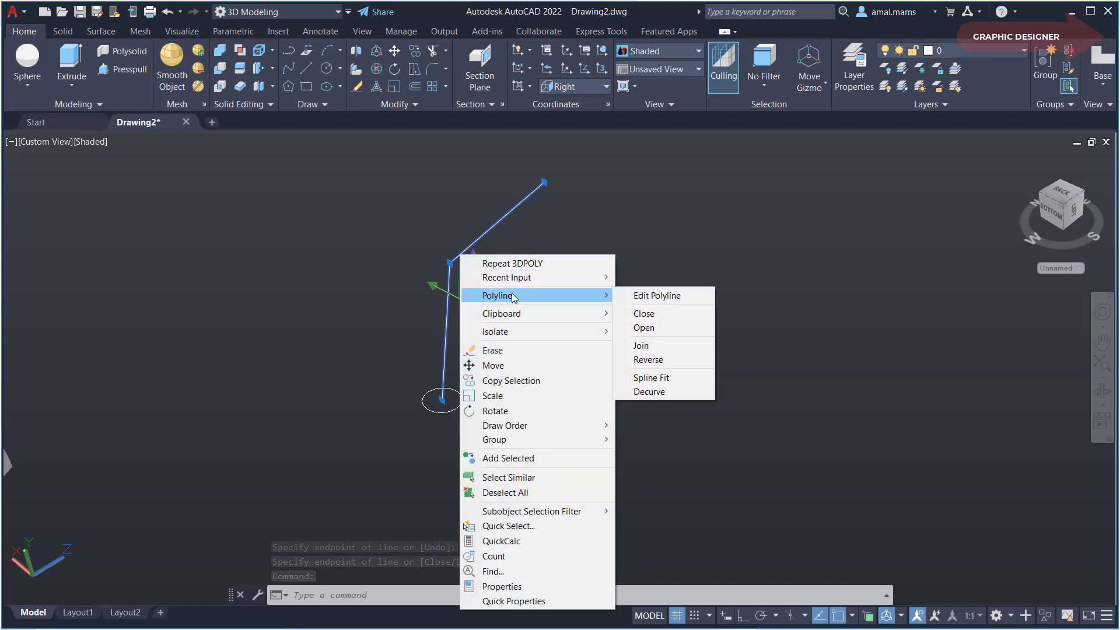
{"action": "mouse_move", "coordinate": [538, 295]}
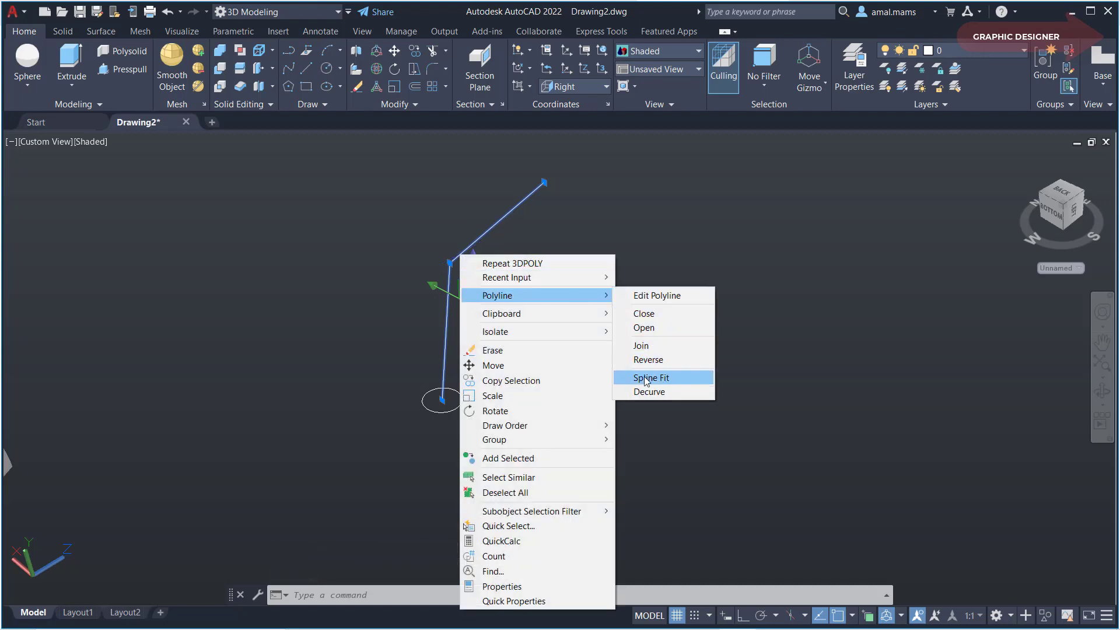
{"action": "left_click", "coordinate": [651, 378]}
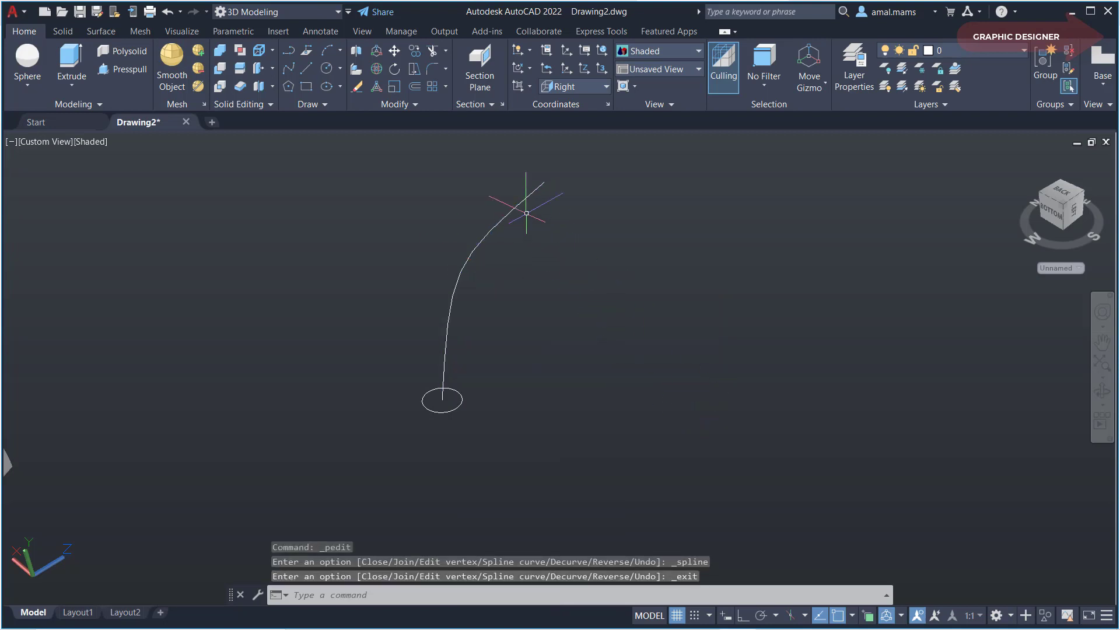
{"action": "middle_click_drag", "start_coordinate": [546, 344], "coordinate": [540, 361]}
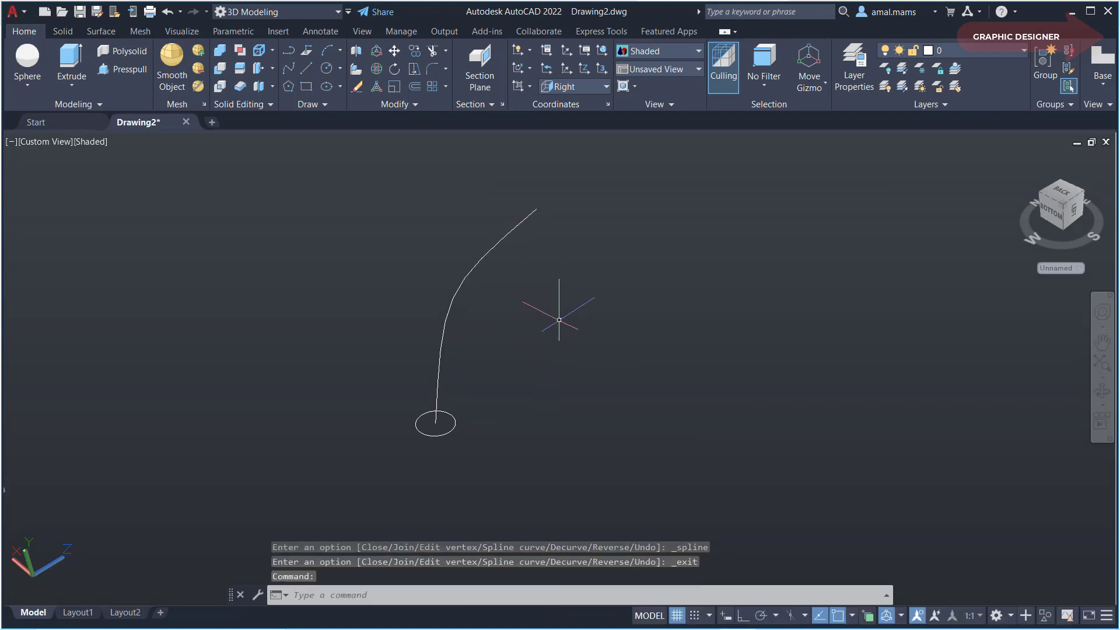
Step: Set the UCS to Front and draw a small circle at the curve's top endpoint
{"action": "left_click", "coordinate": [607, 87]}
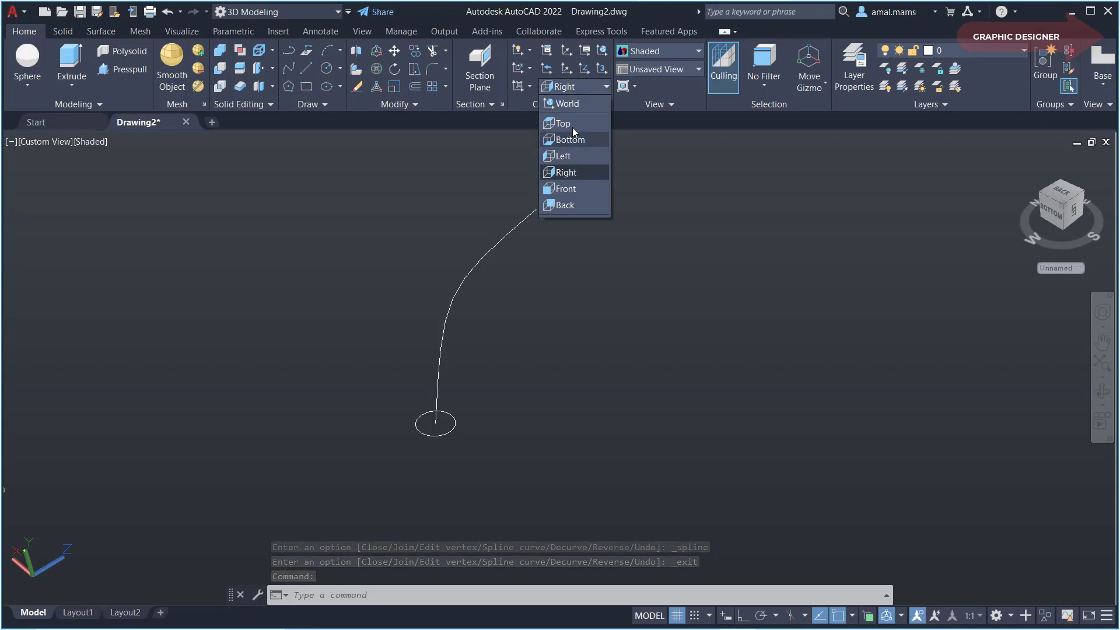
{"action": "left_click", "coordinate": [574, 190]}
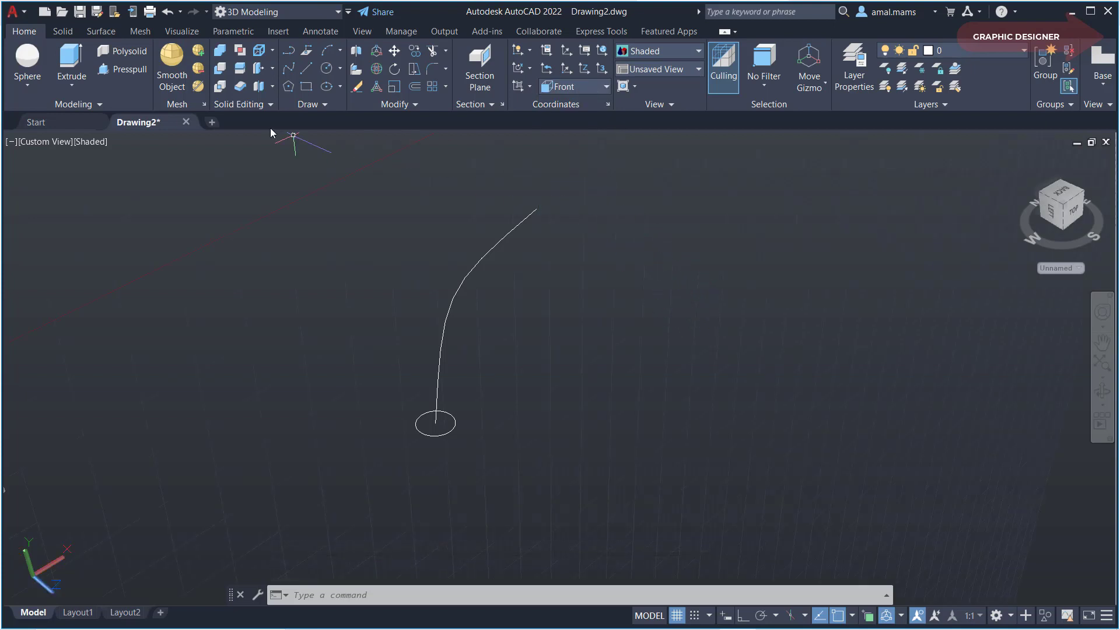
{"action": "left_click", "coordinate": [326, 70]}
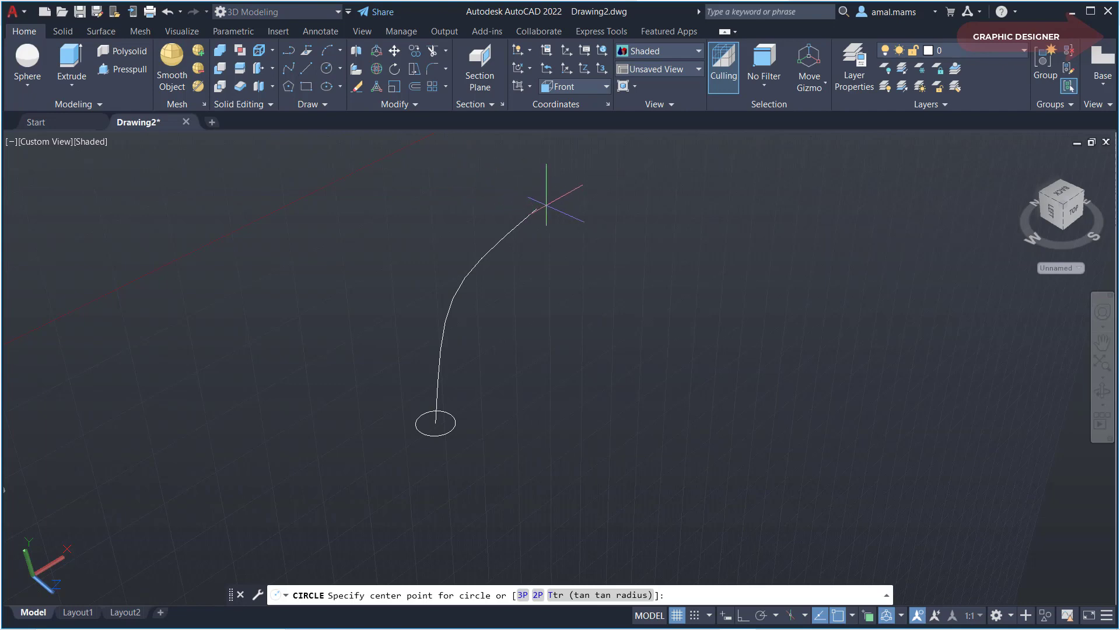
{"action": "left_click", "coordinate": [536, 209]}
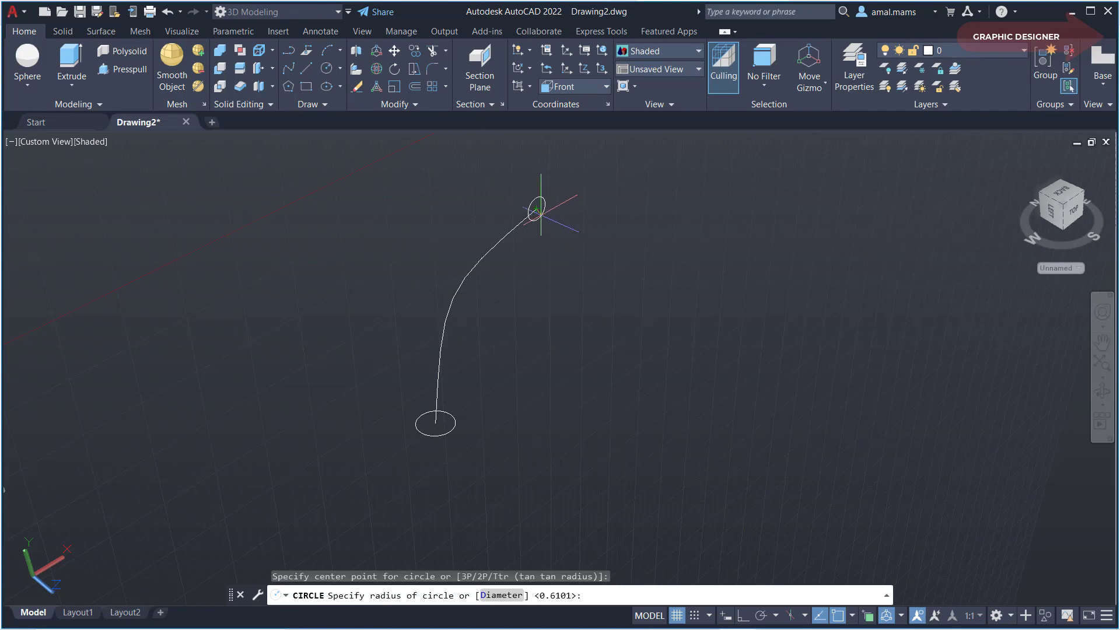
{"action": "left_click", "coordinate": [540, 211]}
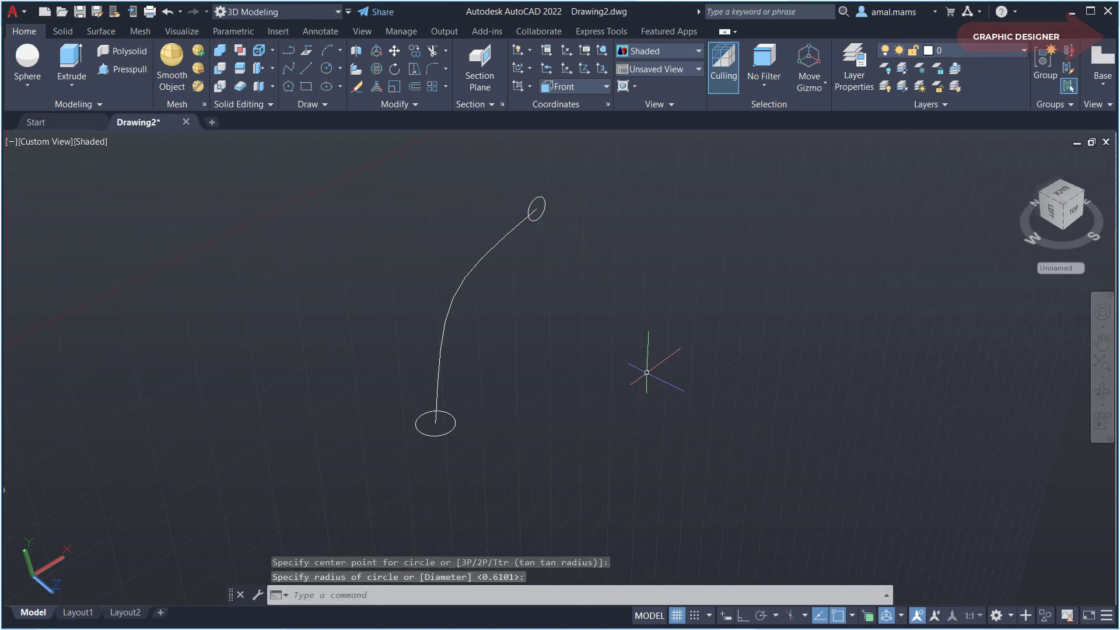
{"action": "left_click", "coordinate": [63, 32]}
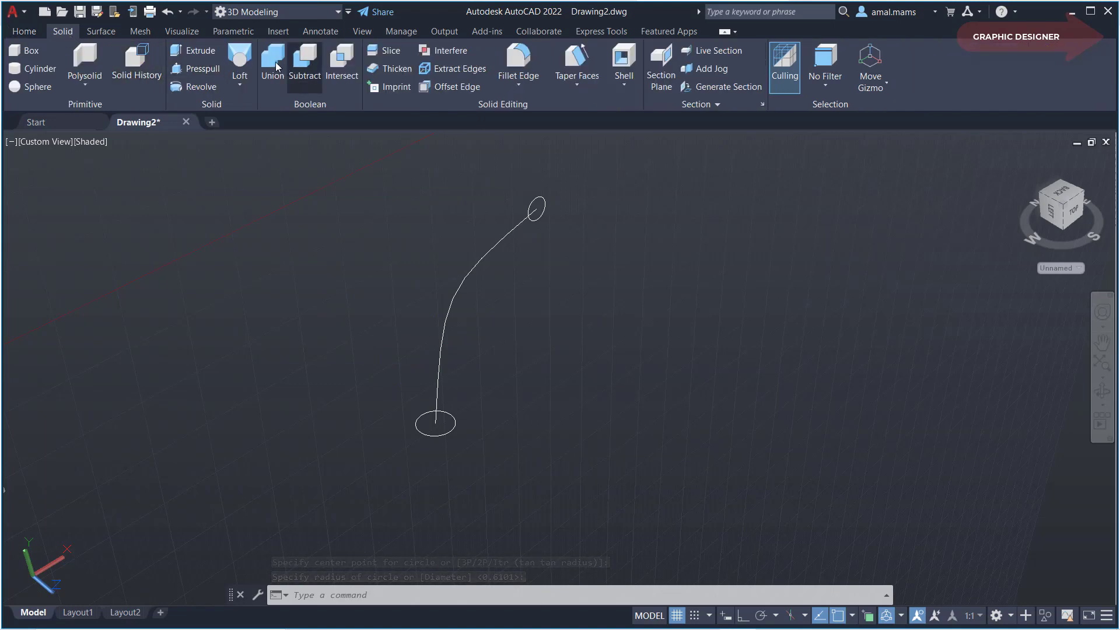
Step: Loft the lower and upper circles along the curved spline path into a bent tube
{"action": "left_click", "coordinate": [240, 58]}
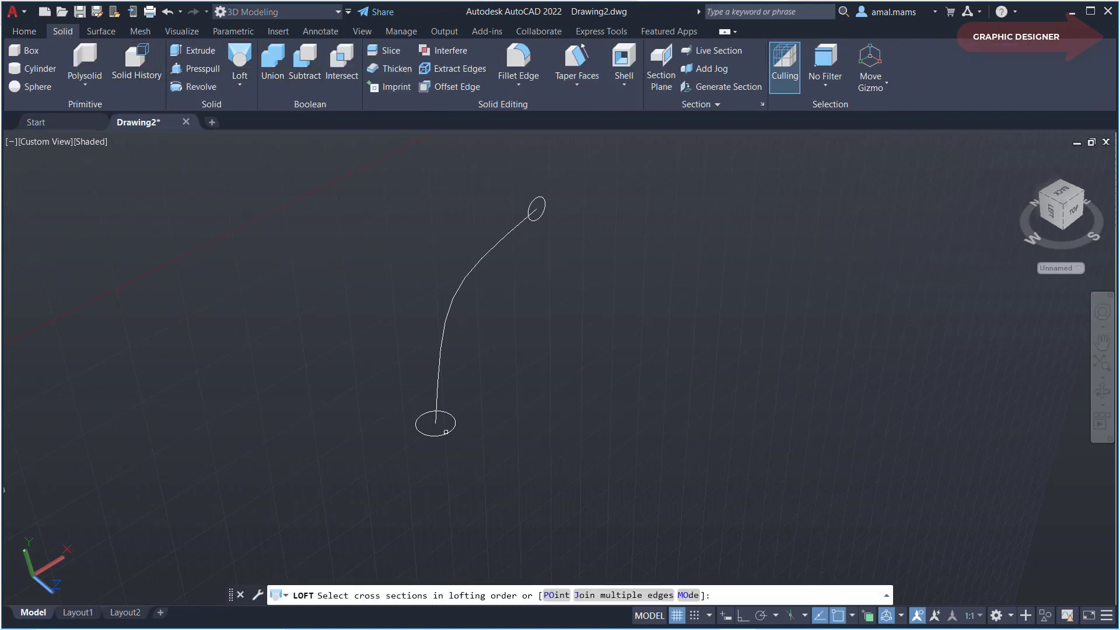
{"action": "left_click", "coordinate": [447, 432]}
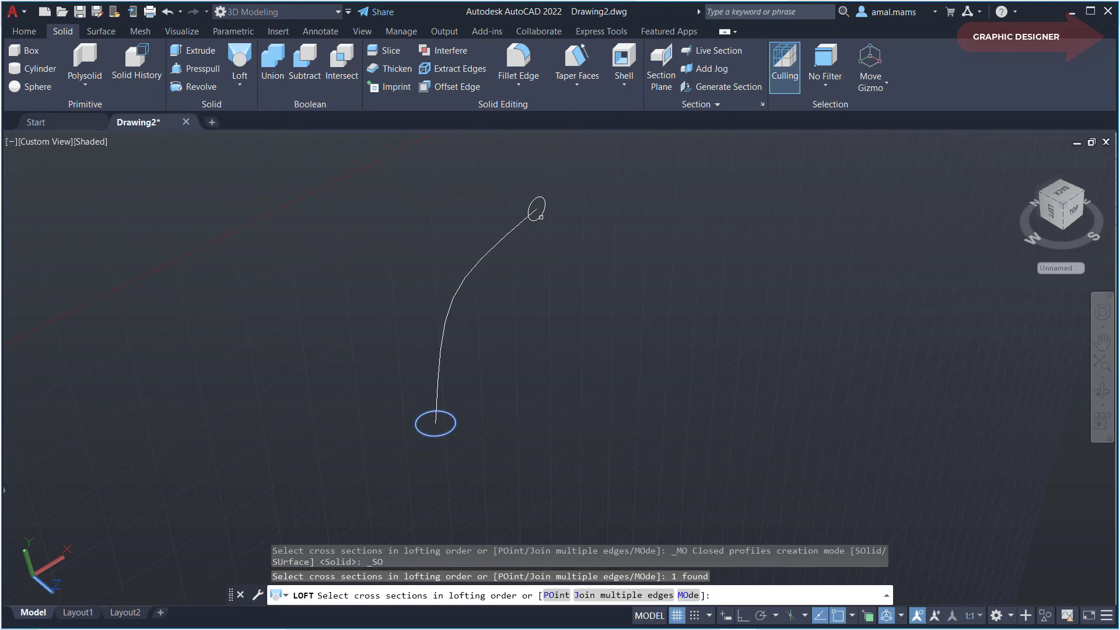
{"action": "left_click", "coordinate": [541, 217]}
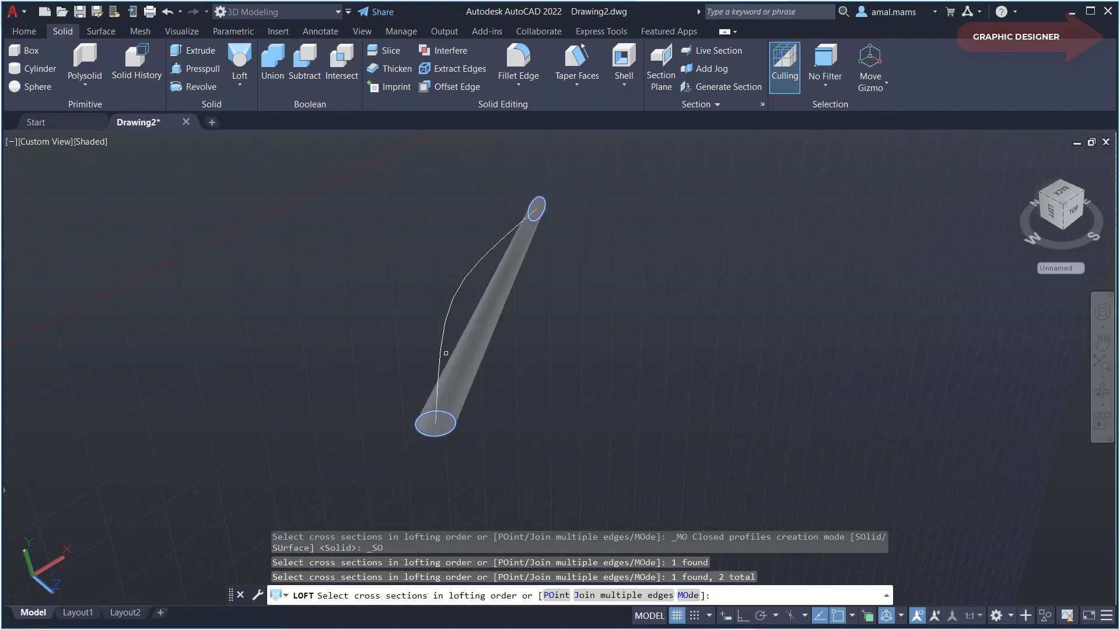
{"action": "right_click", "coordinate": [559, 436]}
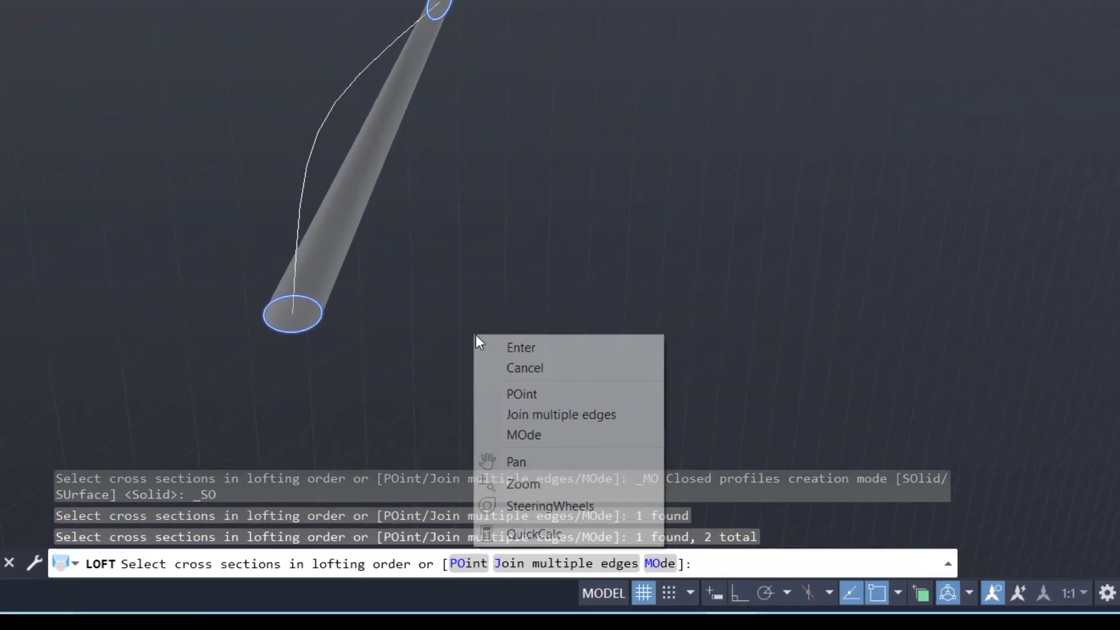
{"action": "left_click", "coordinate": [576, 446]}
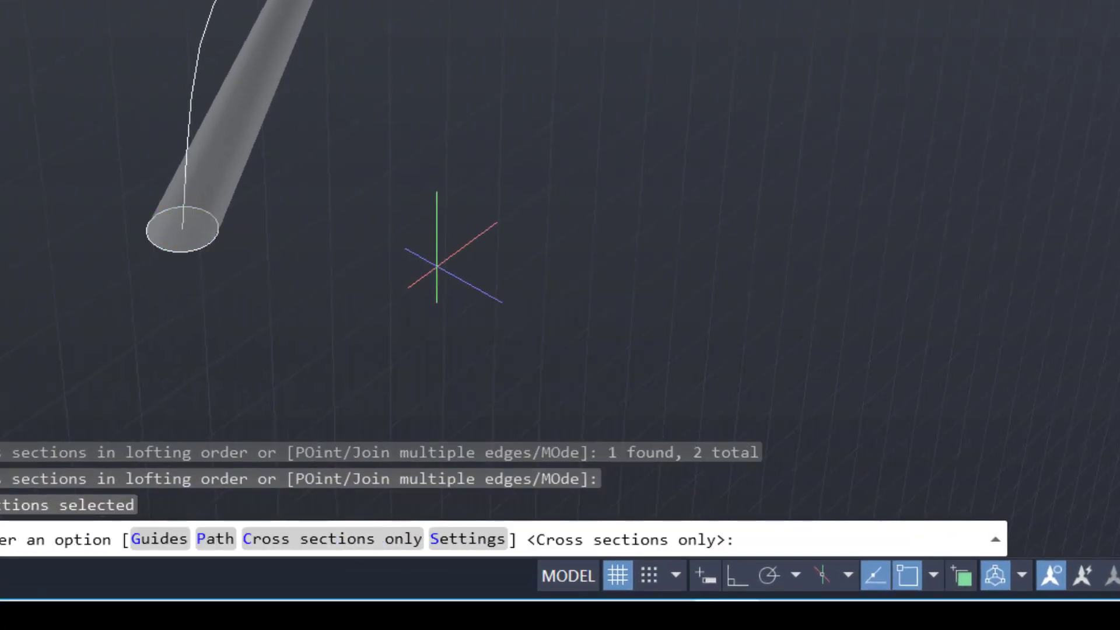
{"action": "left_click", "coordinate": [213, 538]}
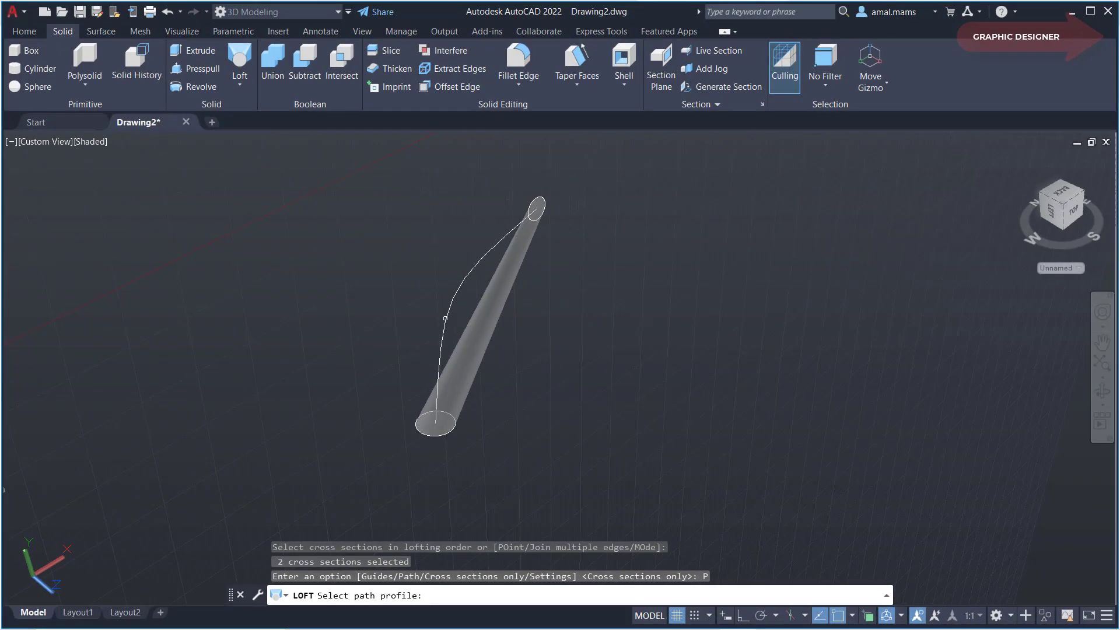
{"action": "left_click", "coordinate": [445, 319]}
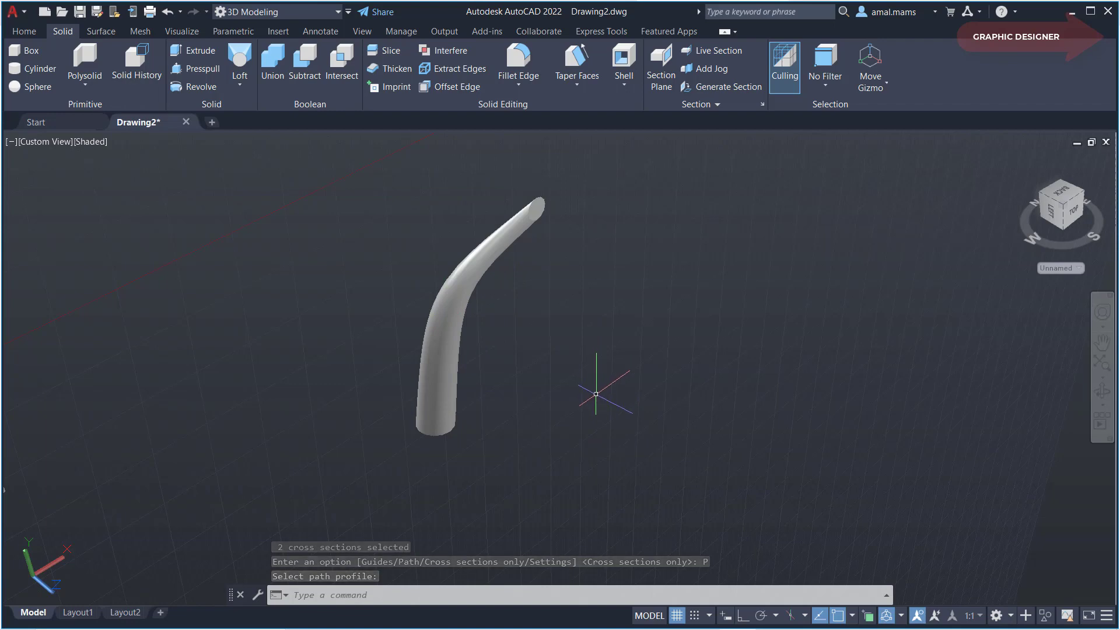
{"action": "mouse_move", "coordinate": [596, 394]}
{"action": "middle_mouse_down", "text": "shift"}
{"action": "mouse_move", "coordinate": [454, 368]}
{"action": "mouse_move", "coordinate": [507, 237]}
{"action": "mouse_move", "coordinate": [527, 273]}
{"action": "mouse_move", "coordinate": [600, 190]}
{"action": "mouse_move", "coordinate": [513, 288]}
{"action": "mouse_move", "coordinate": [490, 383]}
{"action": "mouse_move", "coordinate": [533, 360]}
{"action": "middle_mouse_up", "text": "shift"}
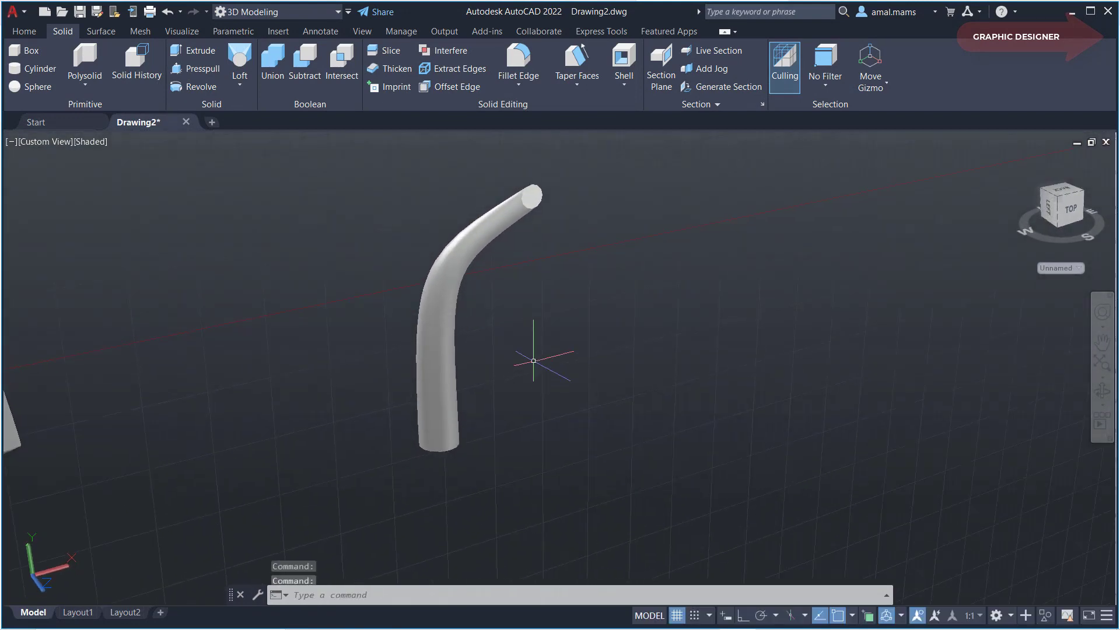
Step: Reset the UCS to World and pan so the tube sits left of empty space
{"action": "mouse_move", "coordinate": [565, 180]}
{"action": "middle_mouse_down"}
{"action": "mouse_move", "coordinate": [592, 342]}
{"action": "mouse_move", "coordinate": [681, 328]}
{"action": "mouse_move", "coordinate": [649, 370]}
{"action": "mouse_move", "coordinate": [565, 372]}
{"action": "mouse_move", "coordinate": [513, 347]}
{"action": "middle_mouse_up"}
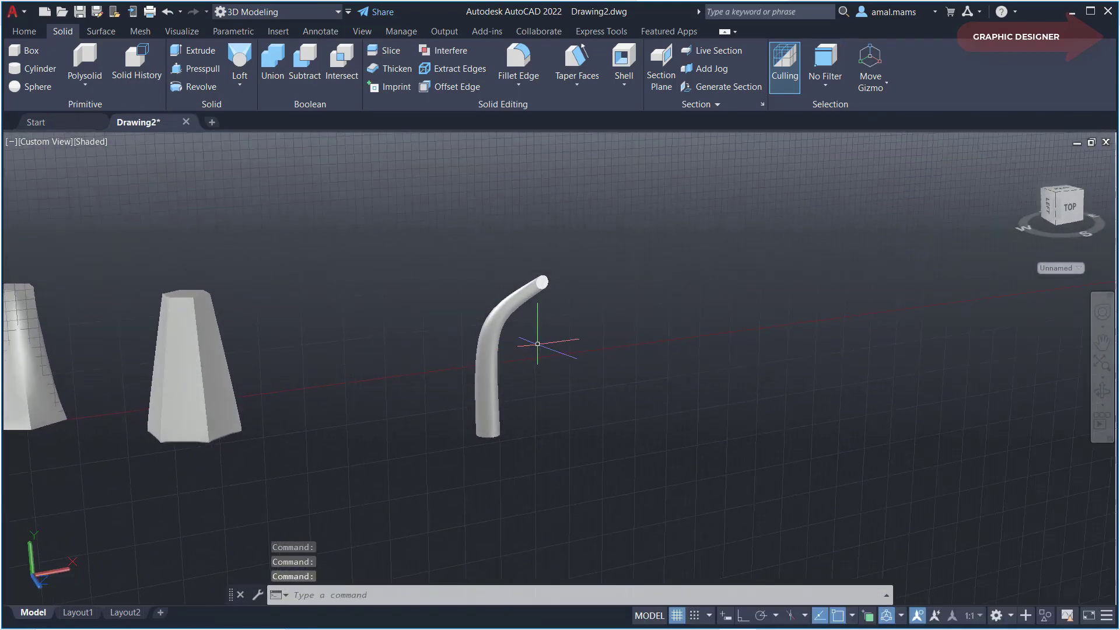
{"action": "left_click", "coordinate": [32, 35]}
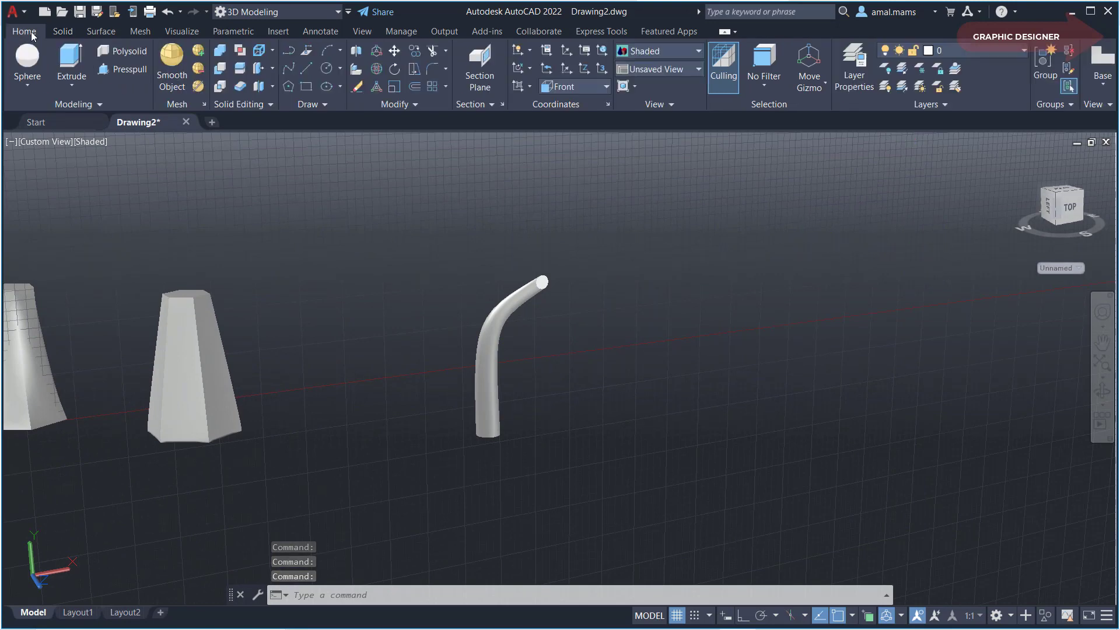
{"action": "left_click", "coordinate": [607, 86]}
{"action": "left_click", "coordinate": [577, 101]}
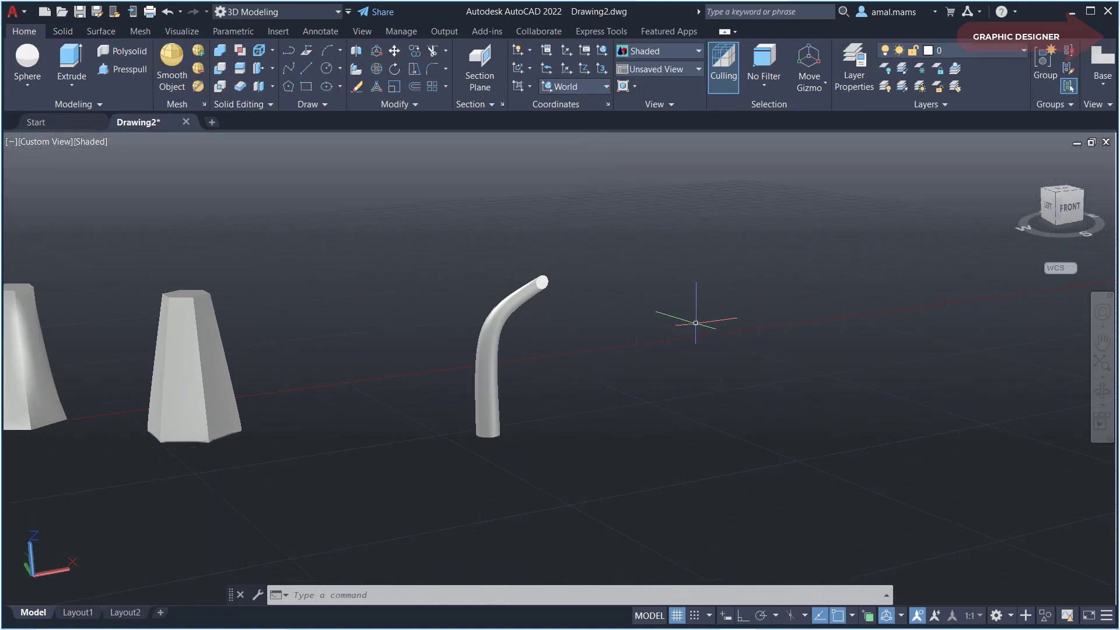
{"action": "mouse_move", "coordinate": [695, 322]}
{"action": "middle_mouse_down"}
{"action": "mouse_move", "coordinate": [513, 393]}
{"action": "mouse_move", "coordinate": [428, 393]}
{"action": "middle_mouse_up"}
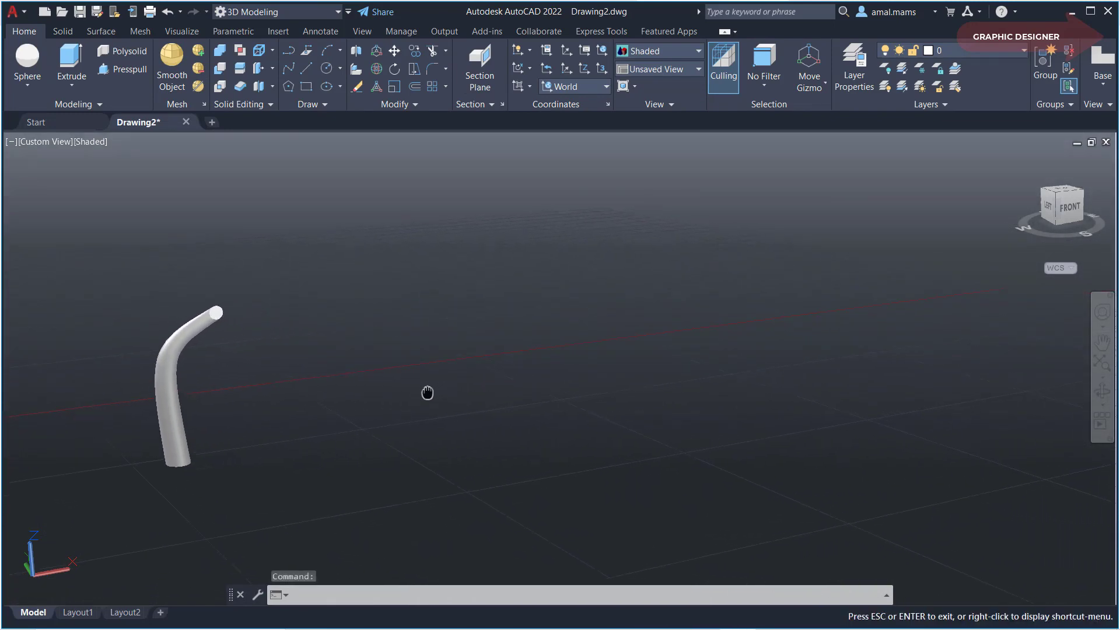
{"action": "key", "text": "Escape"}
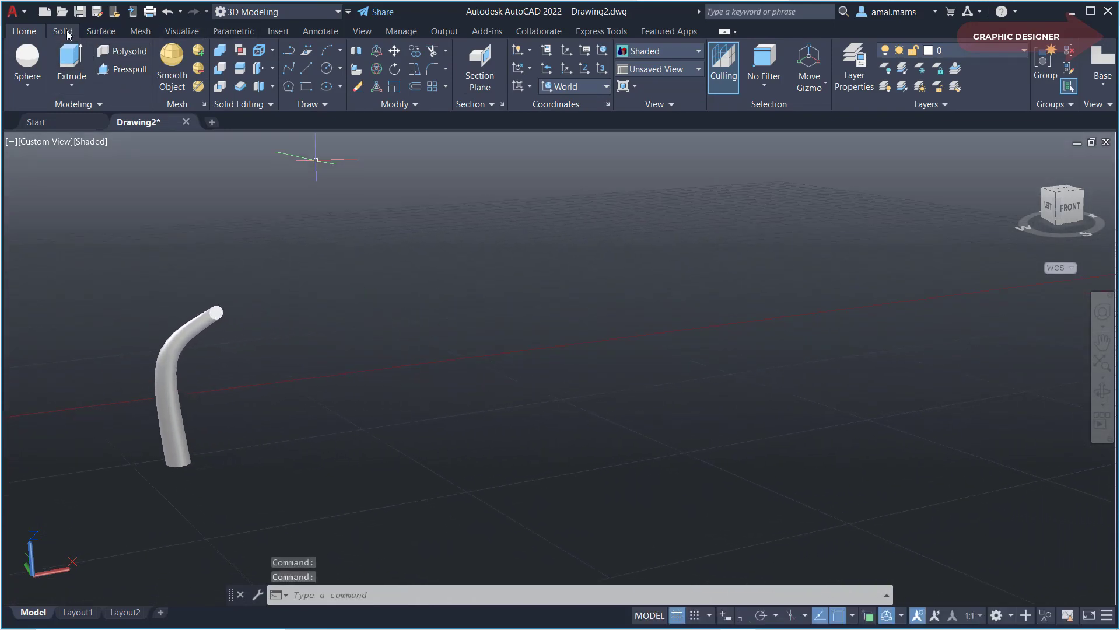
{"action": "left_click", "coordinate": [66, 32]}
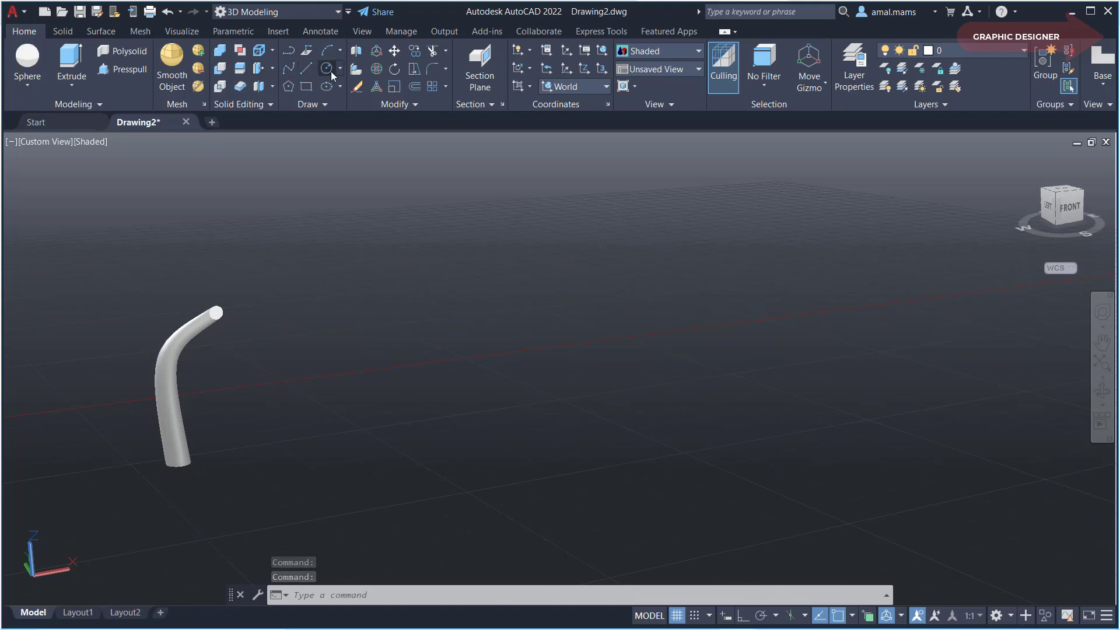
{"action": "left_click", "coordinate": [326, 68]}
Step: Draw a circle on the ground and offset a concentric copy 2 units outward
{"action": "left_click", "coordinate": [501, 428]}
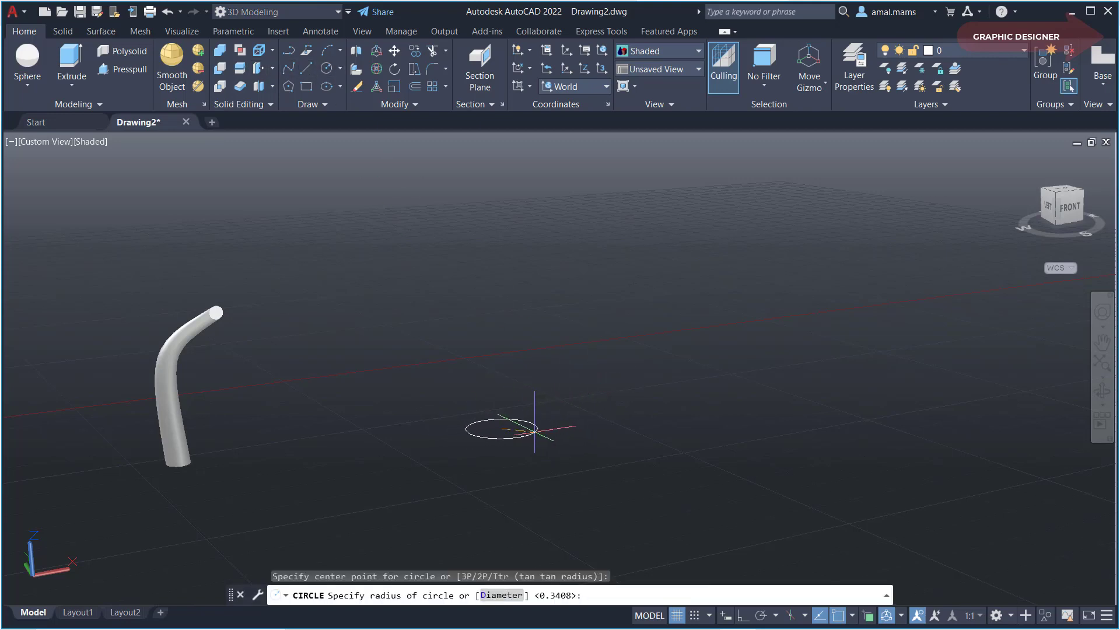
{"action": "left_click", "coordinate": [533, 429]}
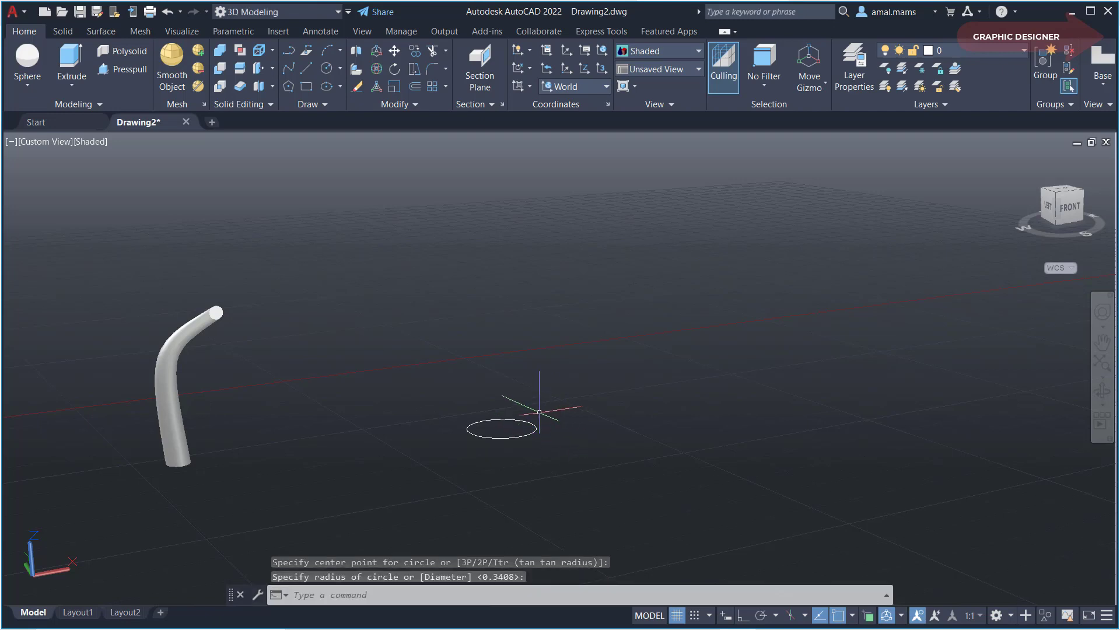
{"action": "scroll", "coordinate": [543, 409], "scroll_direction": "up", "scroll_amount": 1}
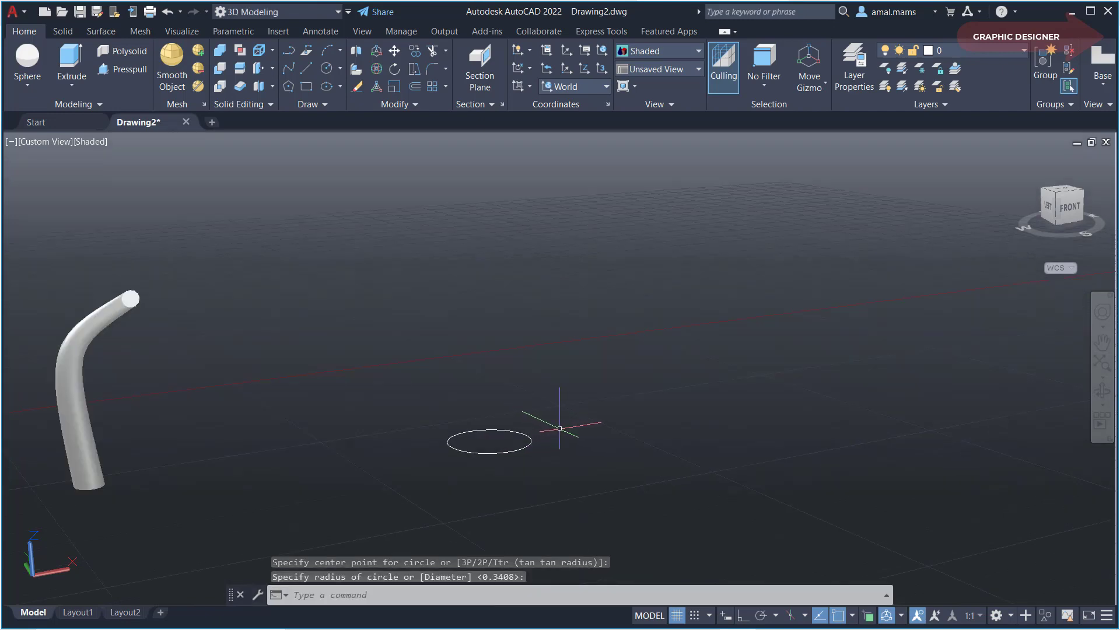
{"action": "type", "text": "o"}
{"action": "key", "text": "Return"}
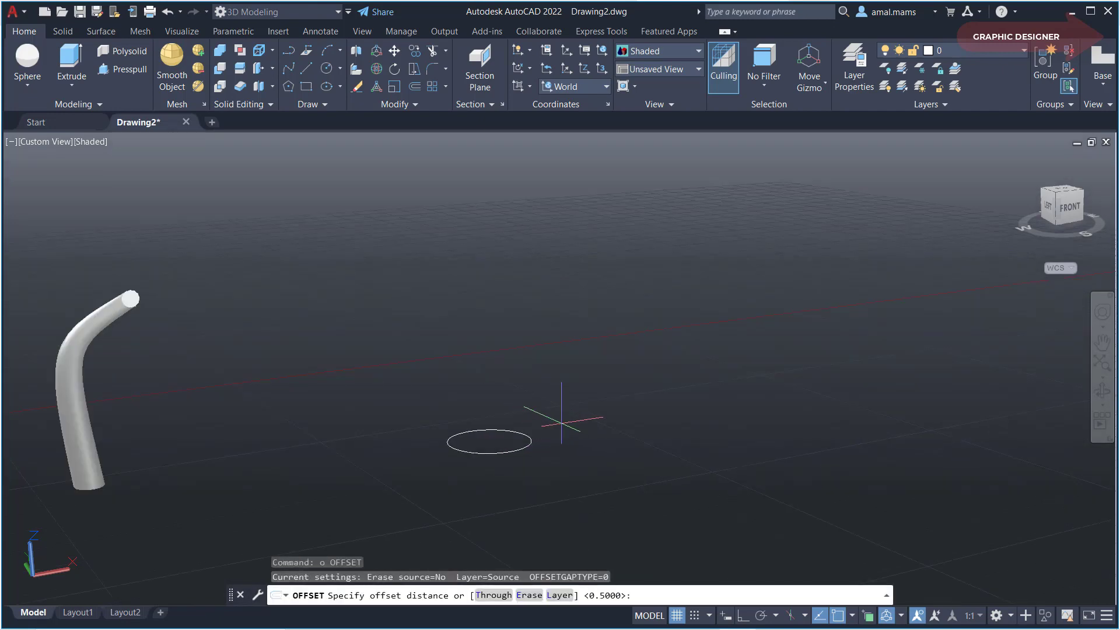
{"action": "type", "text": "2"}
{"action": "key", "text": "Return"}
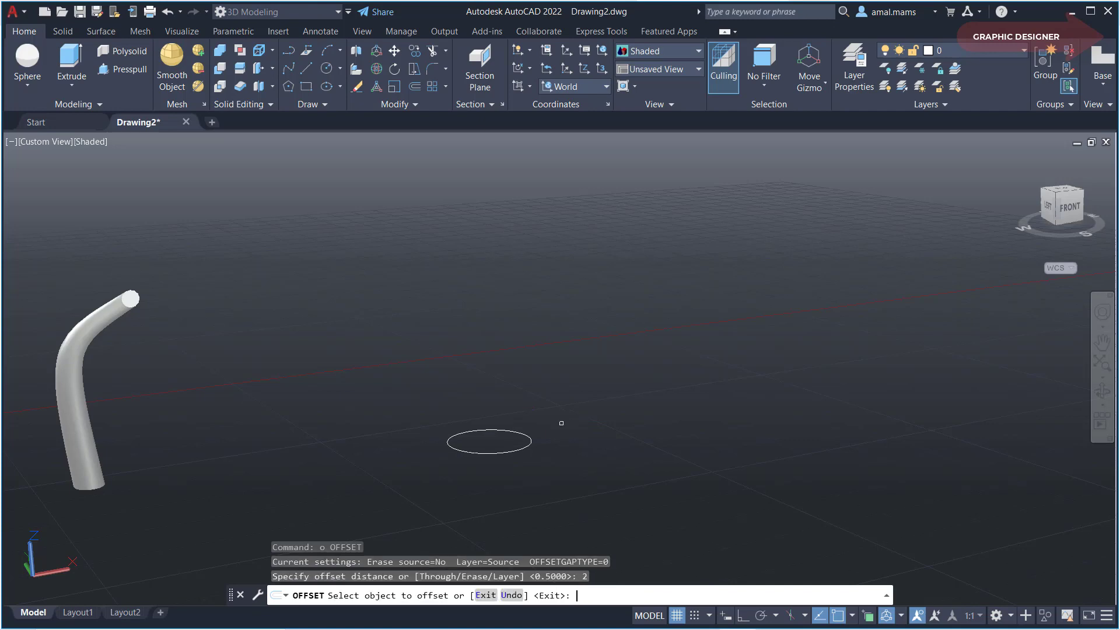
{"action": "left_click", "coordinate": [528, 447]}
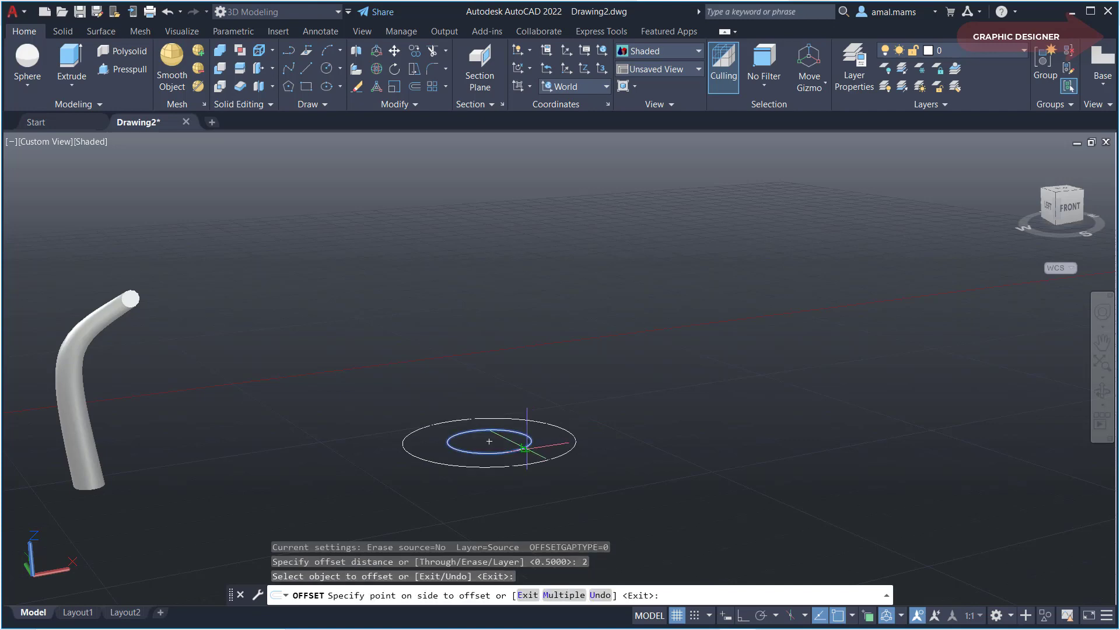
{"action": "left_click", "coordinate": [600, 472]}
{"action": "right_click", "coordinate": [601, 472]}
{"action": "left_click", "coordinate": [636, 483]}
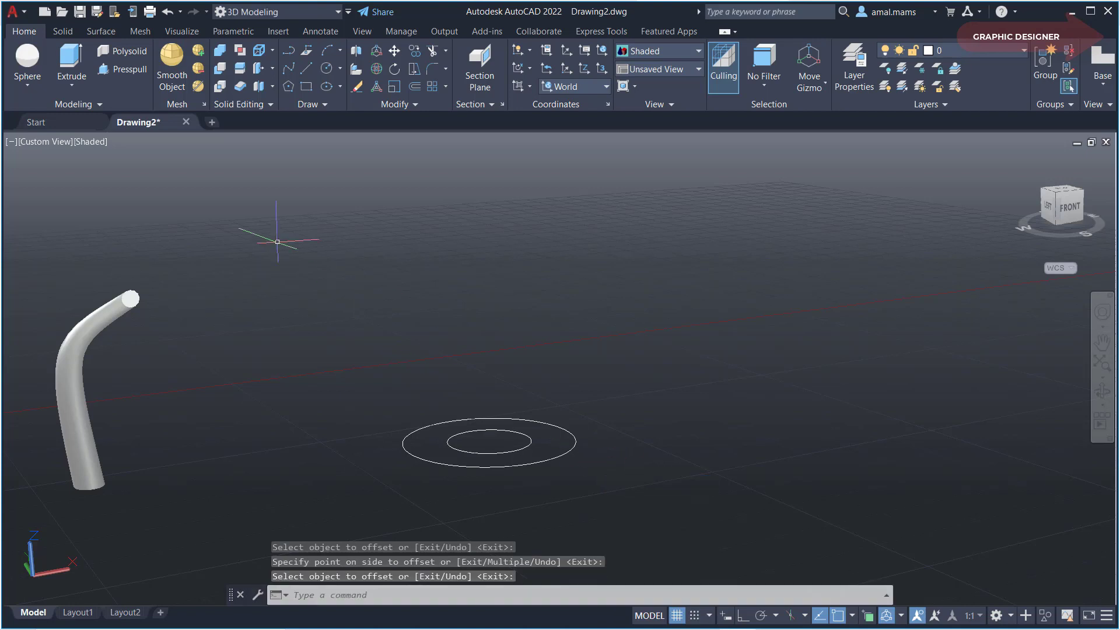
Step: Move the larger outer circle 2.5 units straight up along Z with Ortho on
{"action": "type", "text": "m"}
{"action": "key", "text": "Return"}
{"action": "left_click", "coordinate": [508, 465]}
{"action": "key", "text": "Return"}
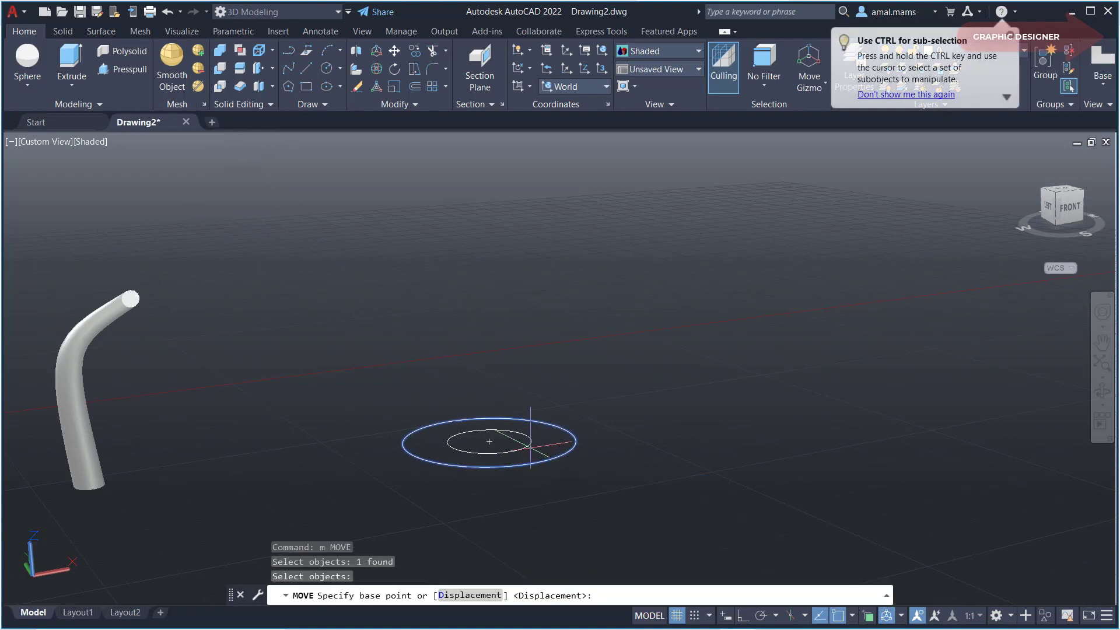
{"action": "left_click", "coordinate": [489, 441]}
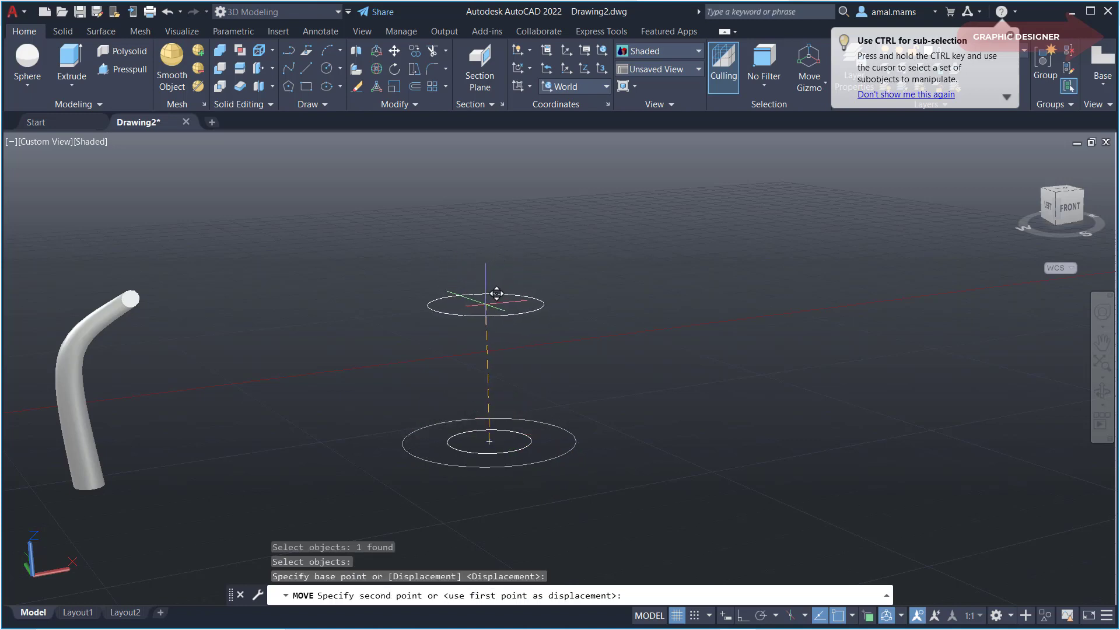
{"action": "key", "text": "F8"}
{"action": "type", "text": "2.5"}
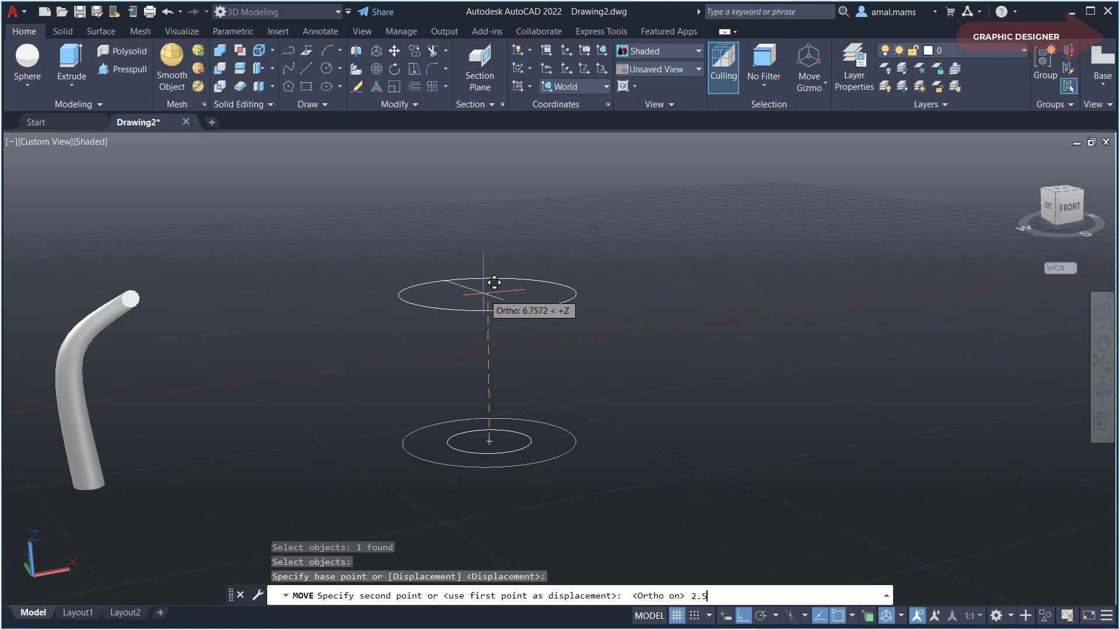
{"action": "key", "text": "Return"}
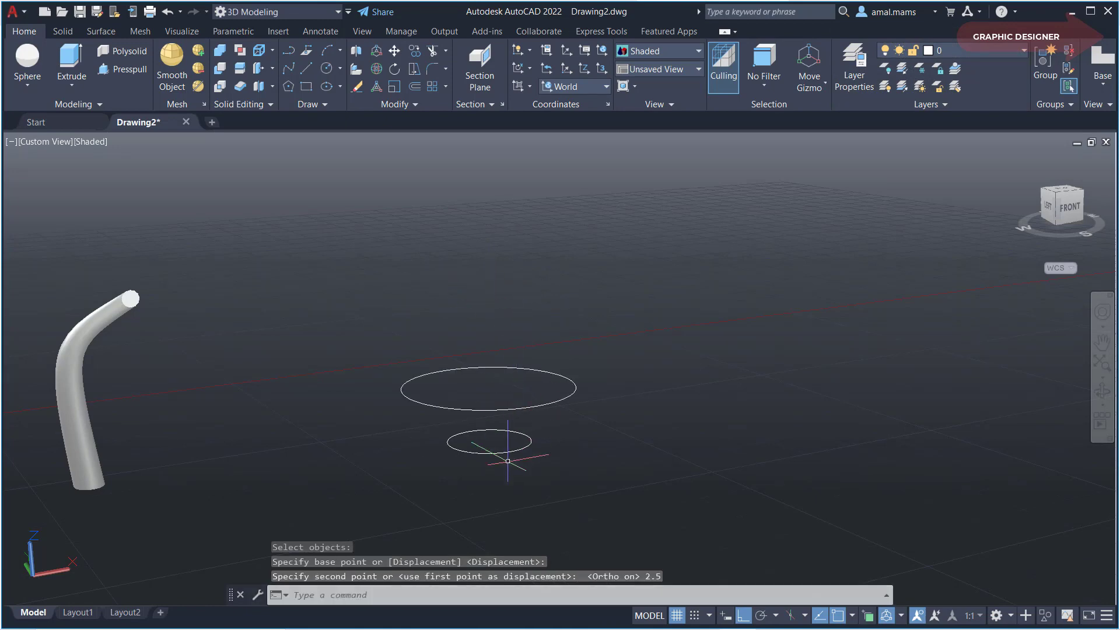
{"action": "scroll", "coordinate": [512, 452], "scroll_direction": "up", "scroll_amount": 3}
{"action": "middle_click_drag", "start_coordinate": [512, 462], "coordinate": [513, 380]}
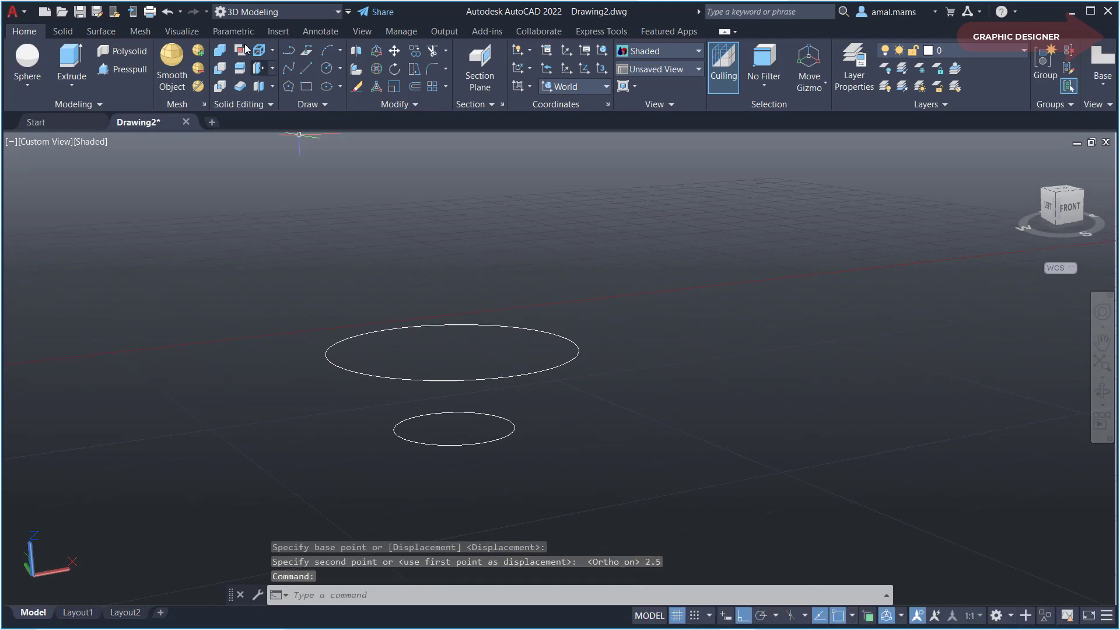
Step: Loft the small lower circle to the larger upper circle, cross sections only, into a cone
{"action": "left_click", "coordinate": [63, 33]}
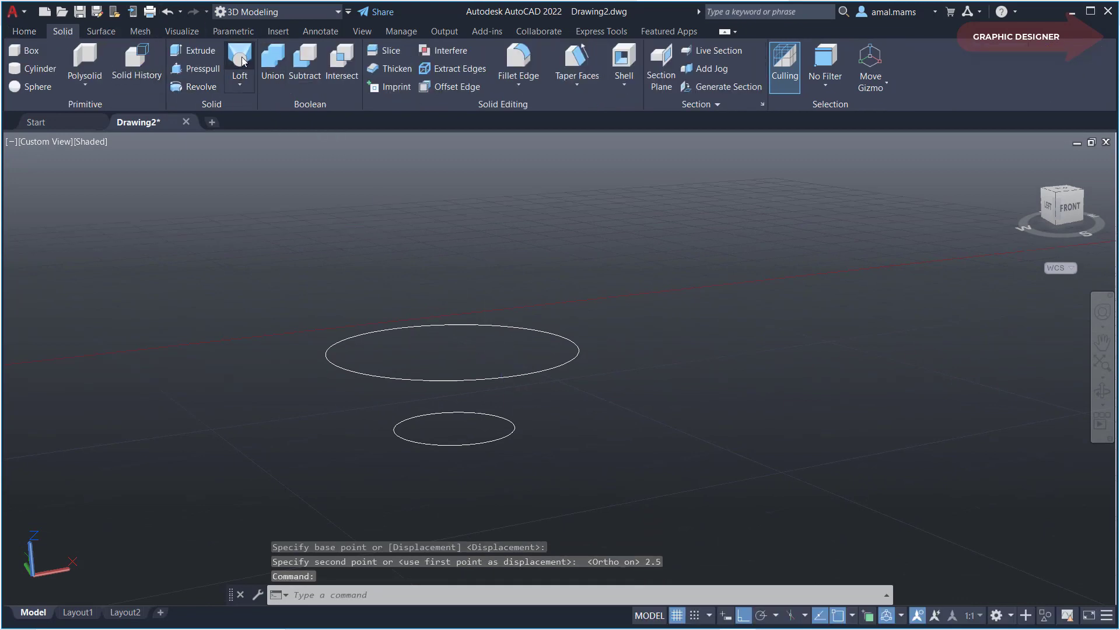
{"action": "left_click", "coordinate": [240, 58]}
{"action": "left_click", "coordinate": [505, 438]}
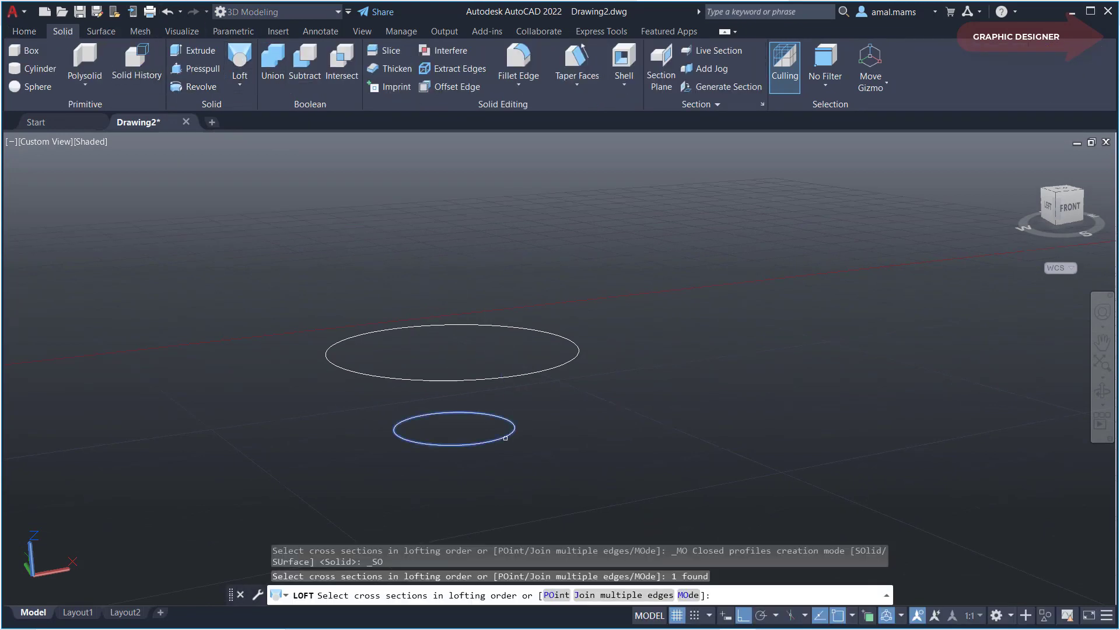
{"action": "left_click", "coordinate": [507, 378]}
{"action": "right_click", "coordinate": [607, 407]}
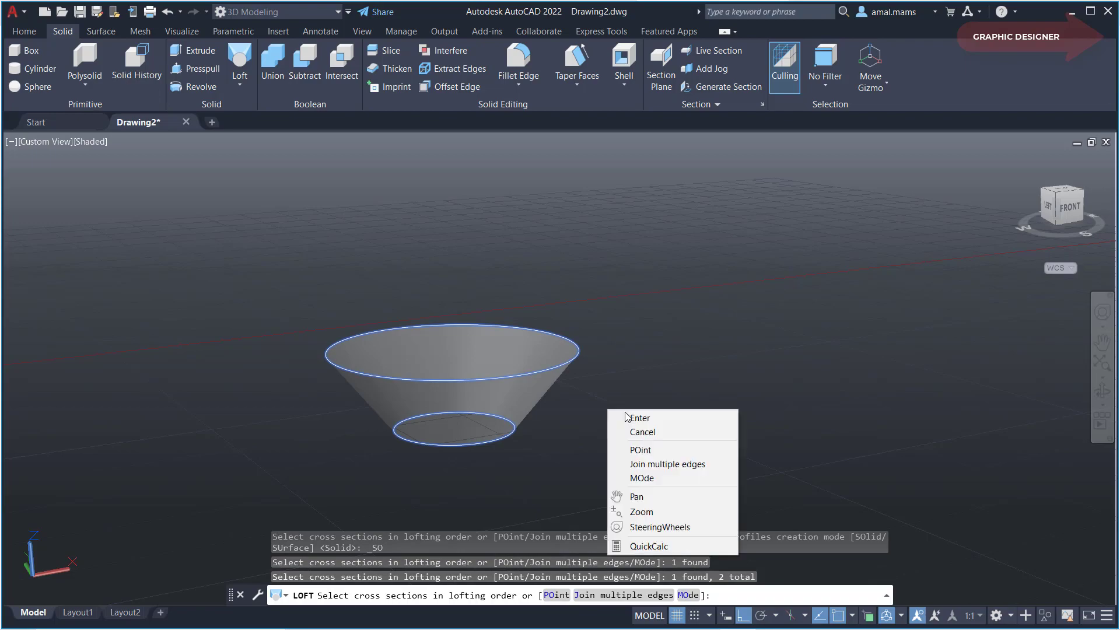
{"action": "left_click", "coordinate": [630, 416]}
{"action": "right_click", "coordinate": [621, 397]}
{"action": "left_click", "coordinate": [646, 406]}
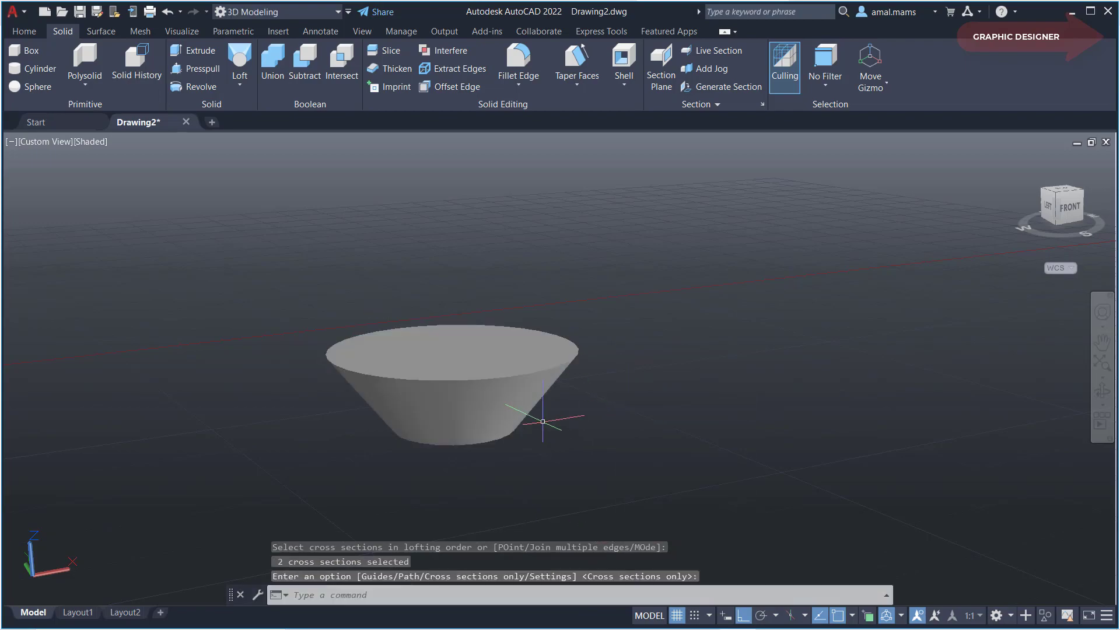
{"action": "mouse_move", "coordinate": [545, 412]}
{"action": "middle_mouse_down", "text": "shift"}
{"action": "mouse_move", "coordinate": [555, 226]}
{"action": "mouse_move", "coordinate": [513, 342]}
{"action": "mouse_move", "coordinate": [528, 491]}
{"action": "mouse_move", "coordinate": [541, 396]}
{"action": "mouse_move", "coordinate": [543, 443]}
{"action": "mouse_move", "coordinate": [539, 420]}
{"action": "middle_mouse_up", "text": "shift"}
{"action": "key", "text": "Return"}
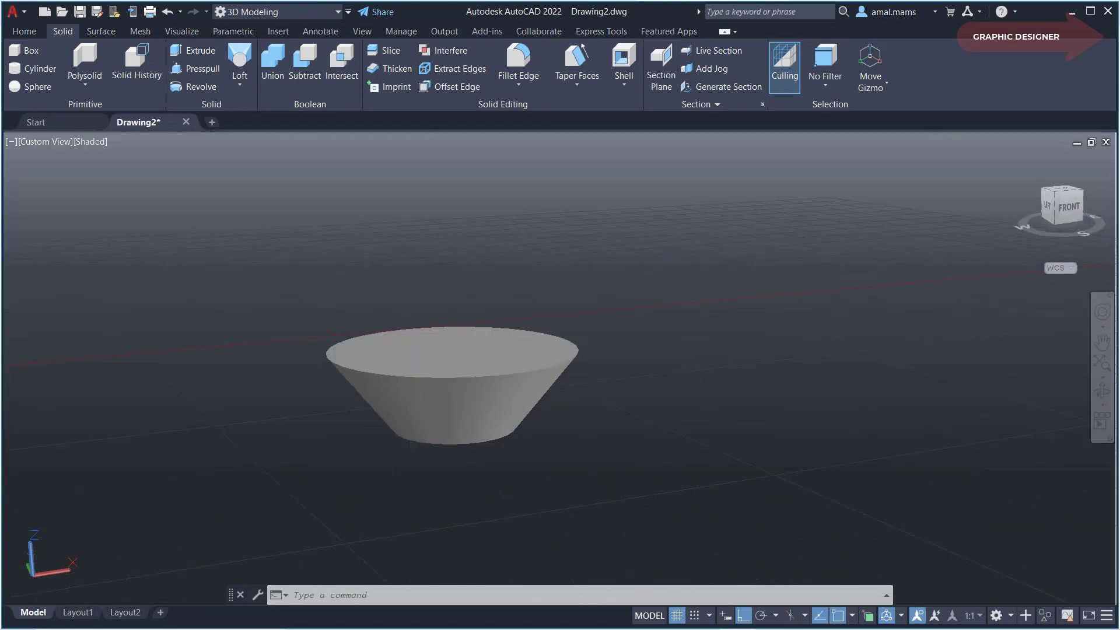
{"action": "mouse_move", "coordinate": [437, 400]}
{"action": "middle_mouse_down", "text": "shift"}
{"action": "mouse_move", "coordinate": [438, 424]}
{"action": "mouse_move", "coordinate": [458, 417]}
{"action": "middle_mouse_up", "text": "shift"}
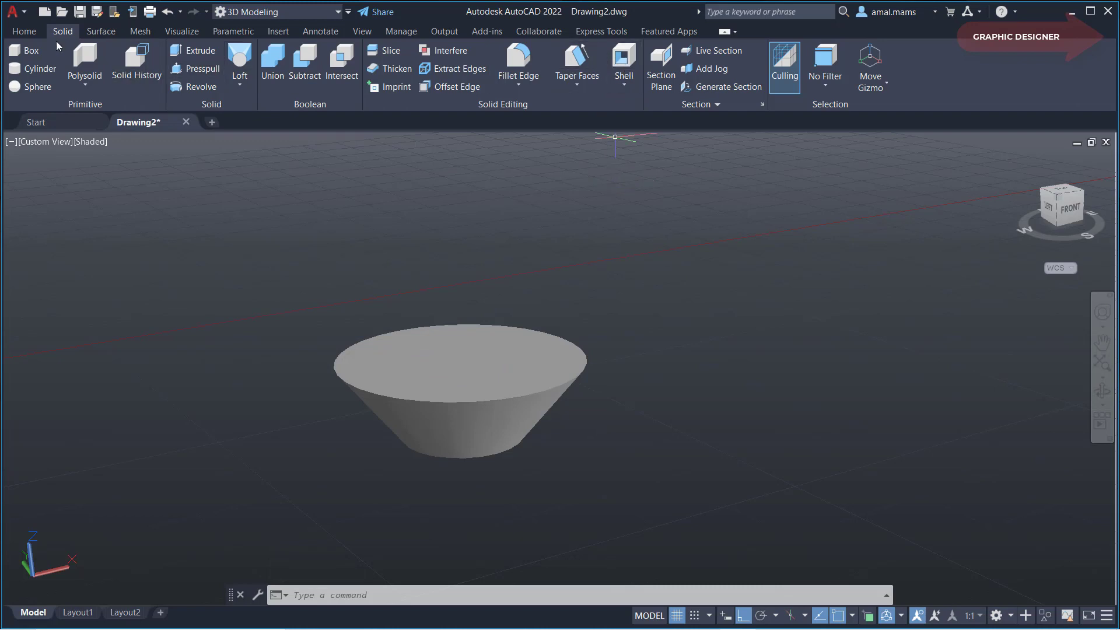
{"action": "left_click", "coordinate": [629, 85]}
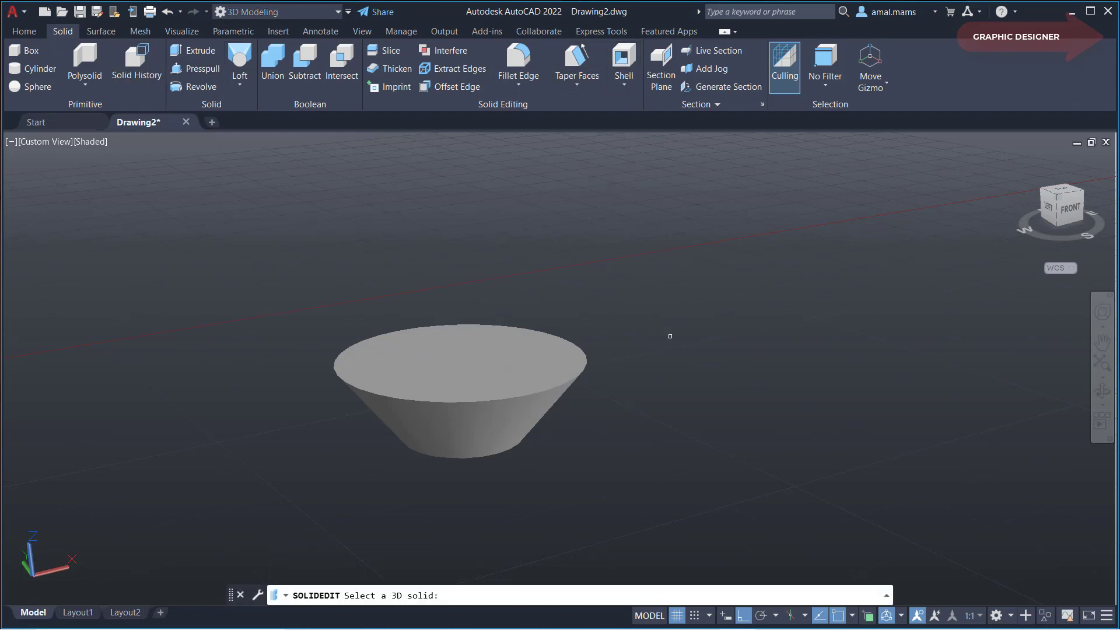
{"action": "left_click", "coordinate": [560, 389]}
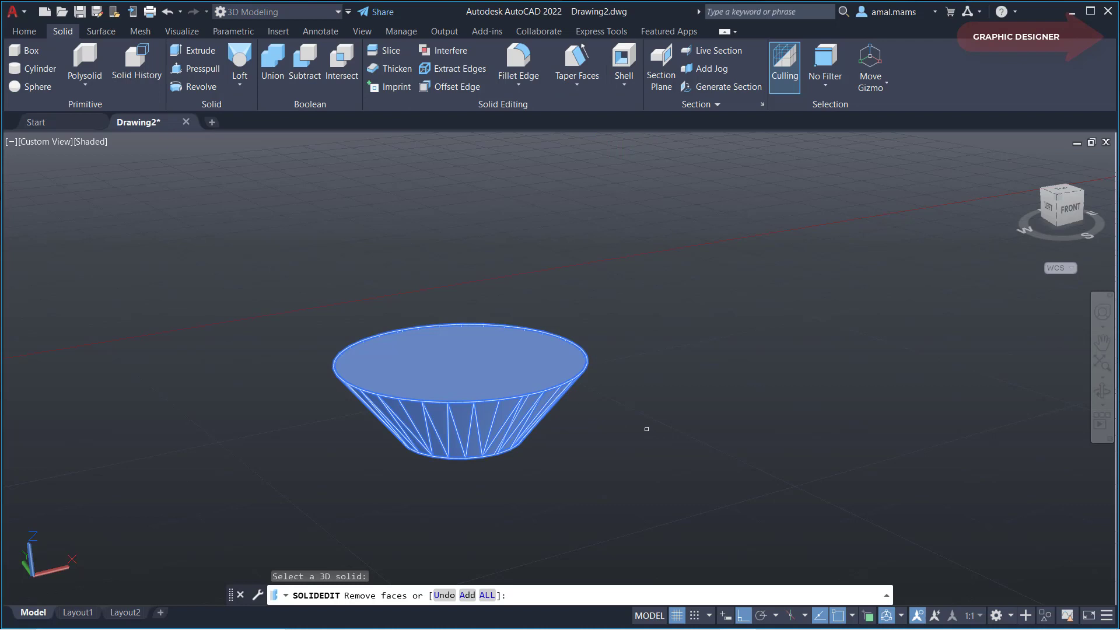
{"action": "left_click", "coordinate": [516, 376]}
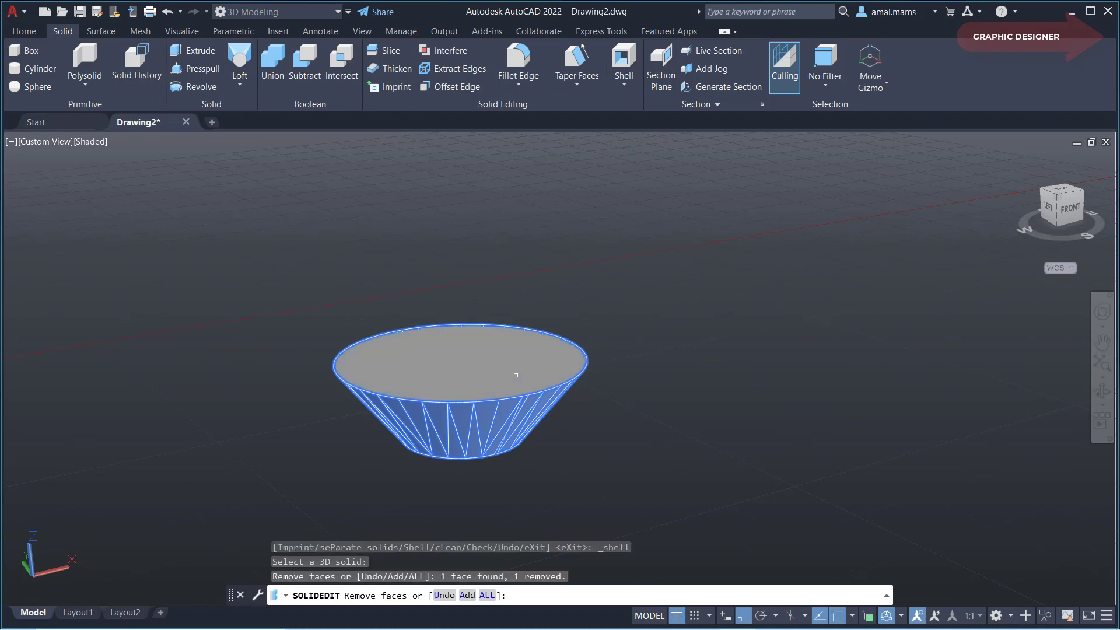
{"action": "right_click", "coordinate": [515, 374]}
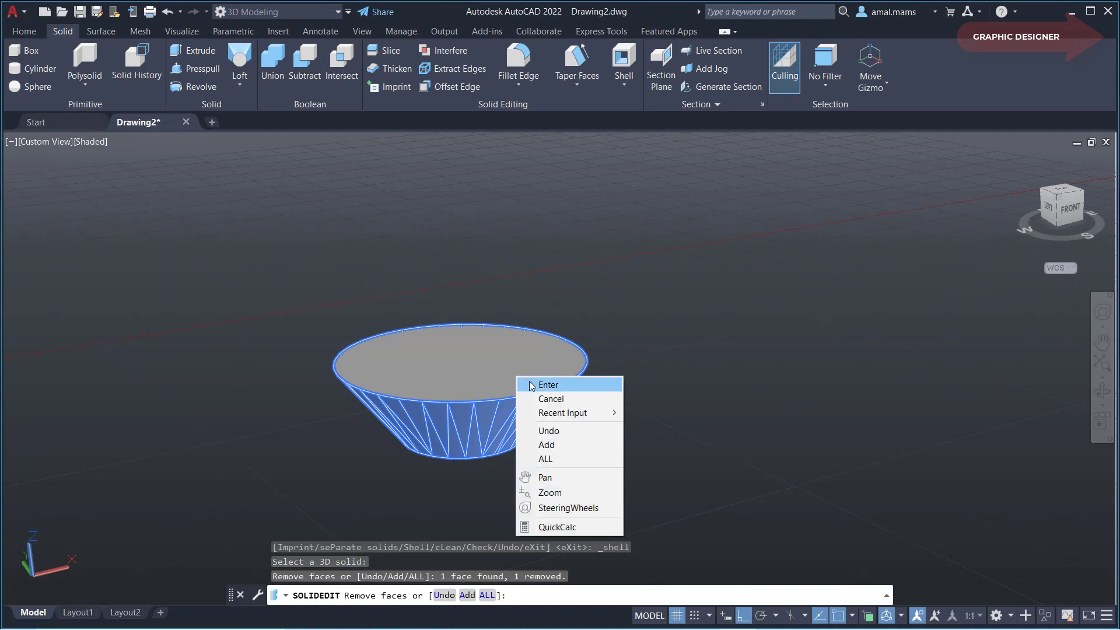
{"action": "left_click", "coordinate": [532, 388]}
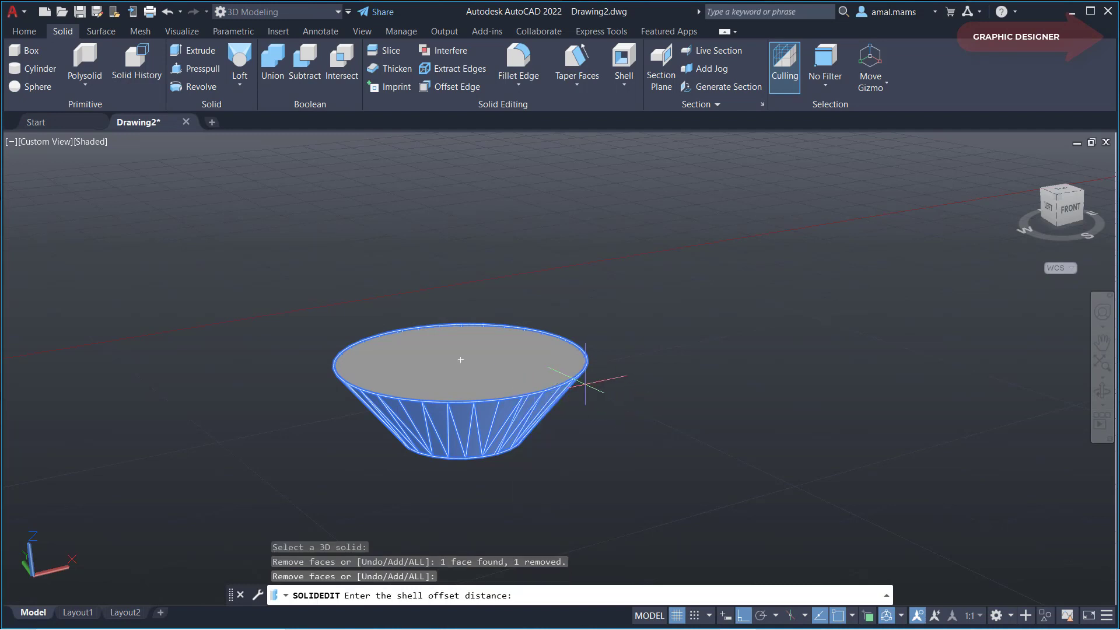
{"action": "type", "text": "1"}
{"action": "key", "text": "Return"}
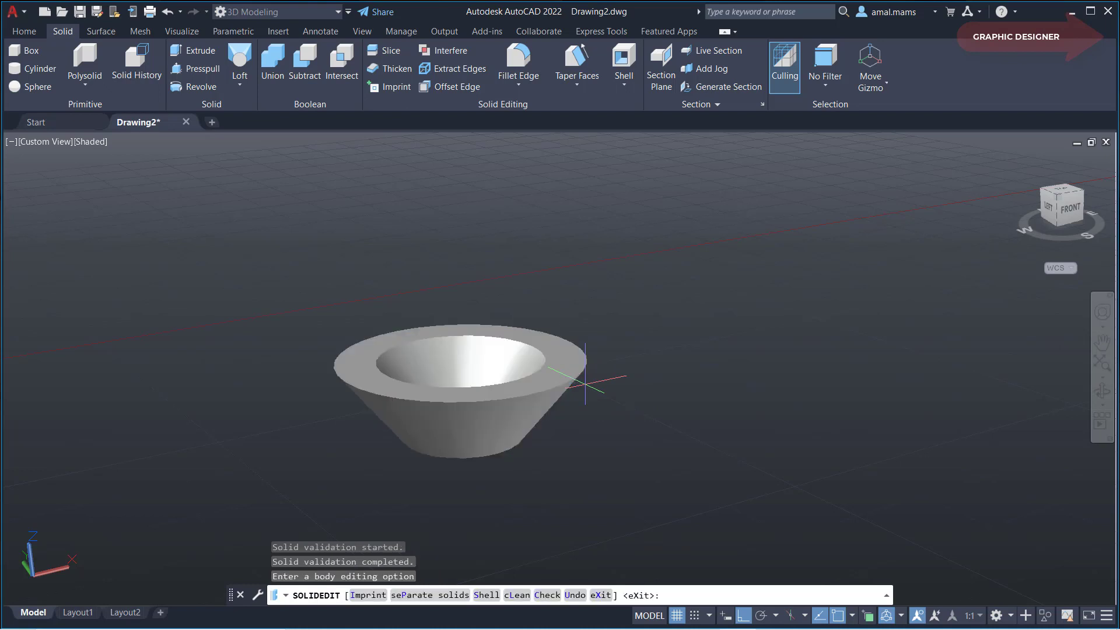
{"action": "key", "text": "Return"}
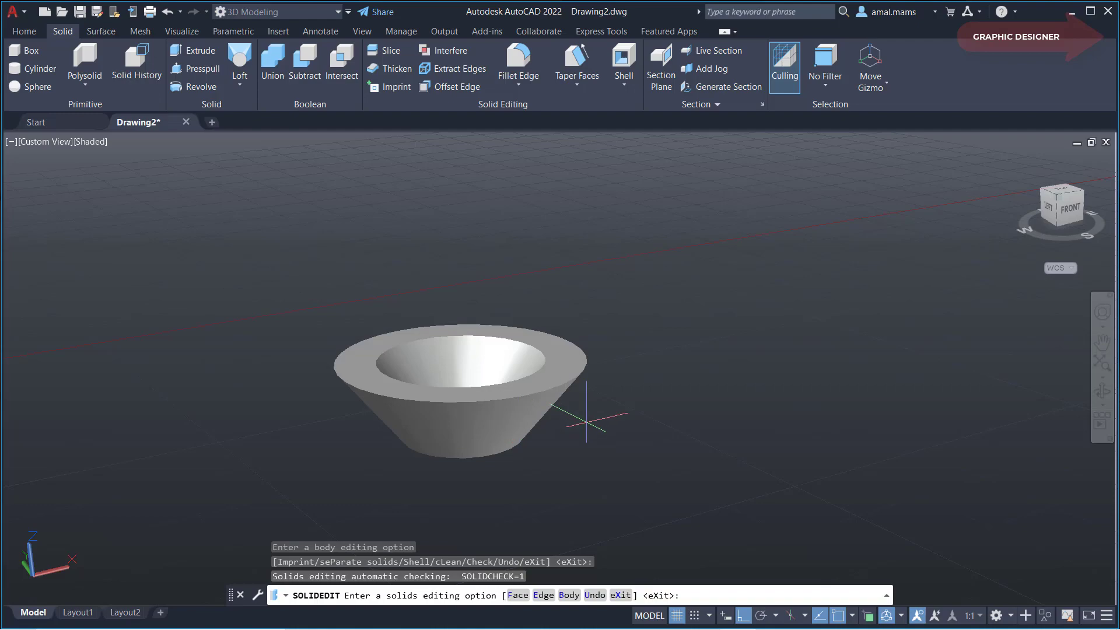
{"action": "middle_click_drag", "start_coordinate": [588, 418], "coordinate": [664, 429], "text": "shift"}
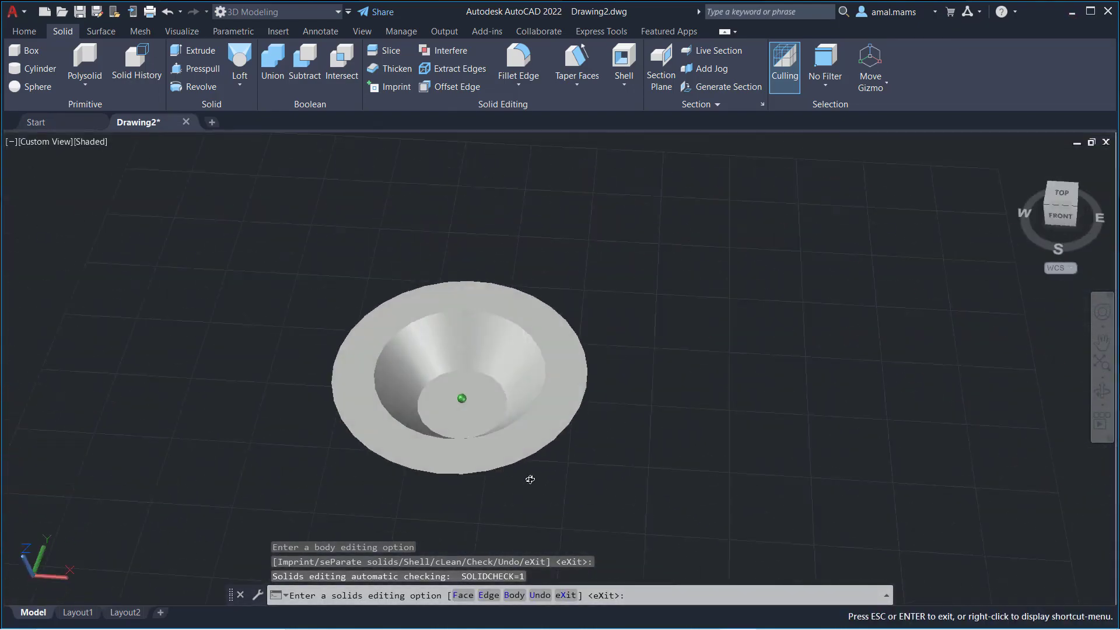
{"action": "middle_click_drag", "start_coordinate": [664, 429], "coordinate": [558, 385], "text": "shift"}
{"action": "middle_click_drag", "start_coordinate": [620, 412], "coordinate": [615, 408], "text": "shift"}
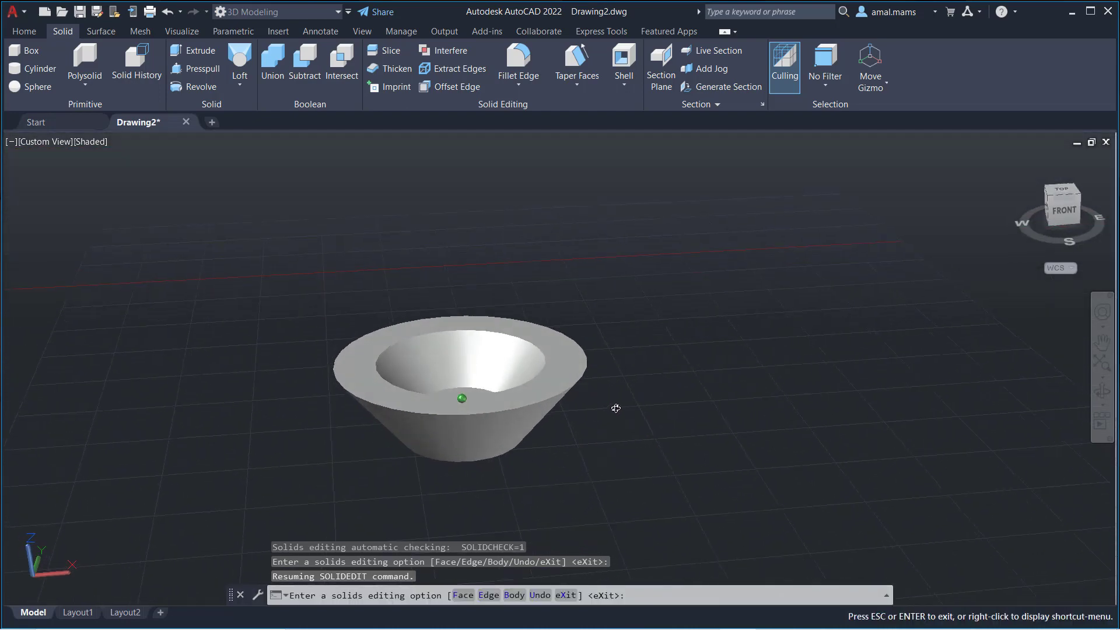
{"action": "left_click", "coordinate": [168, 11]}
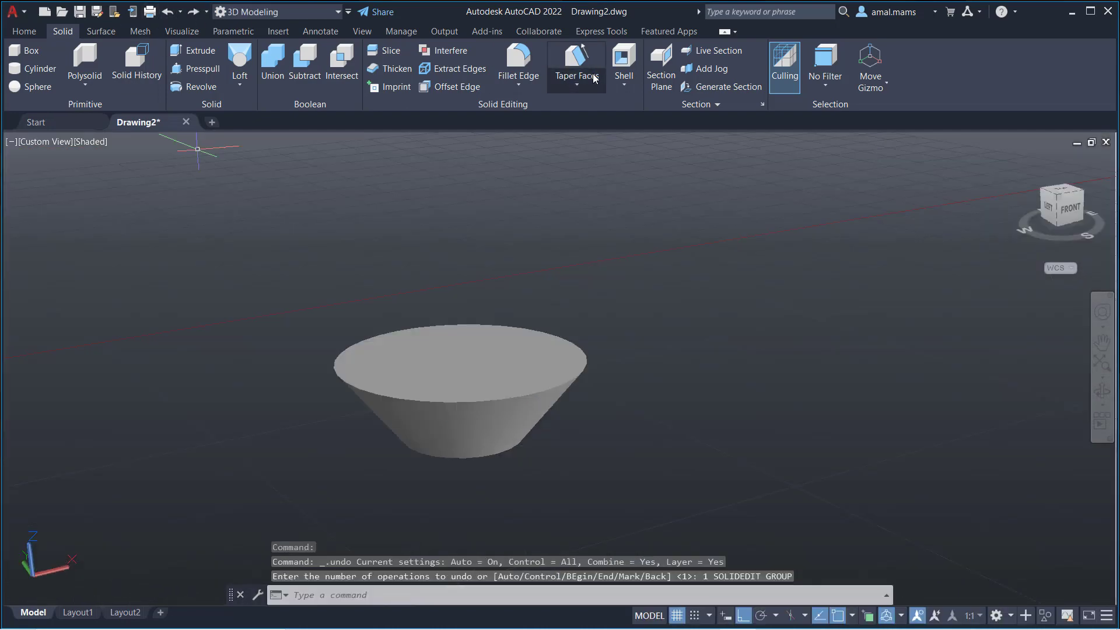
Step: Shell the cone with its top face removed and a 0.5 wall thickness
{"action": "left_click", "coordinate": [616, 63]}
{"action": "left_click", "coordinate": [527, 354]}
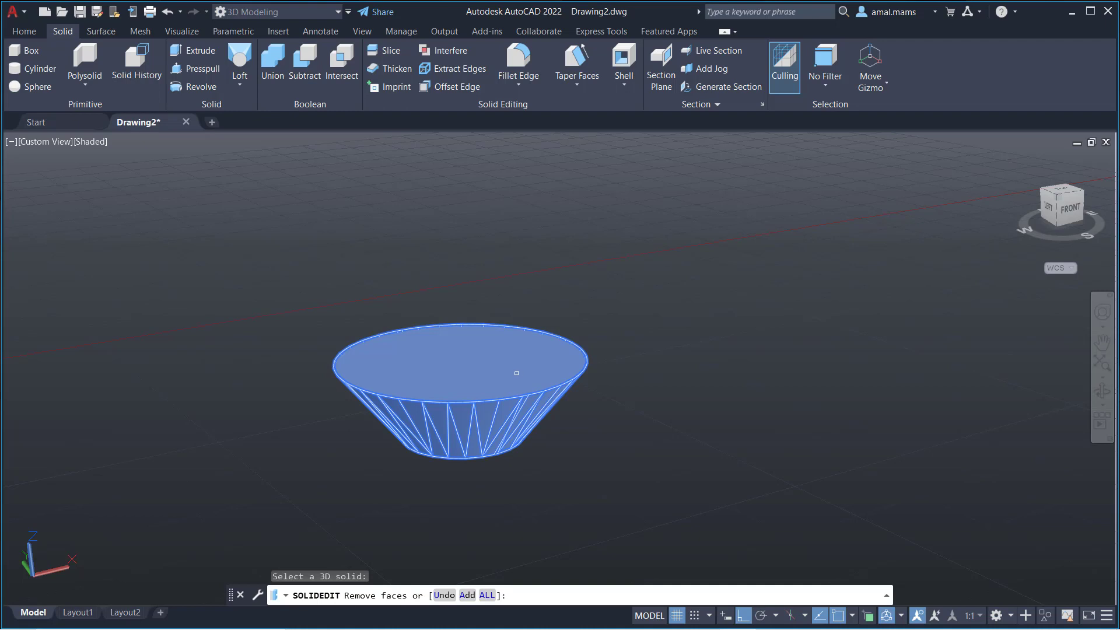
{"action": "left_click", "coordinate": [515, 373]}
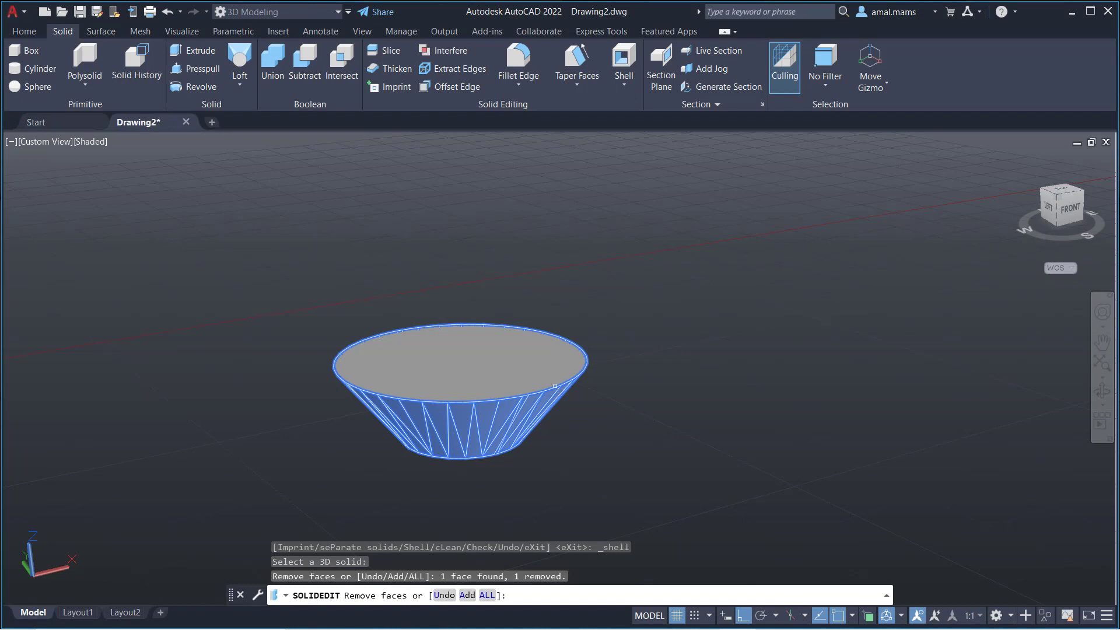
{"action": "right_click", "coordinate": [619, 425]}
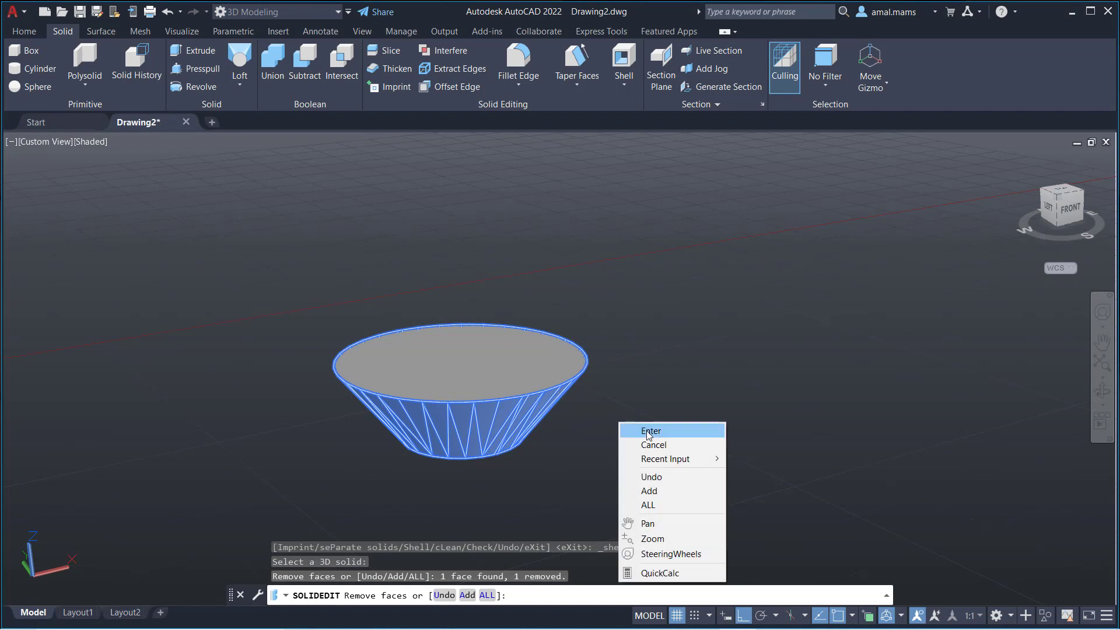
{"action": "left_click", "coordinate": [648, 432]}
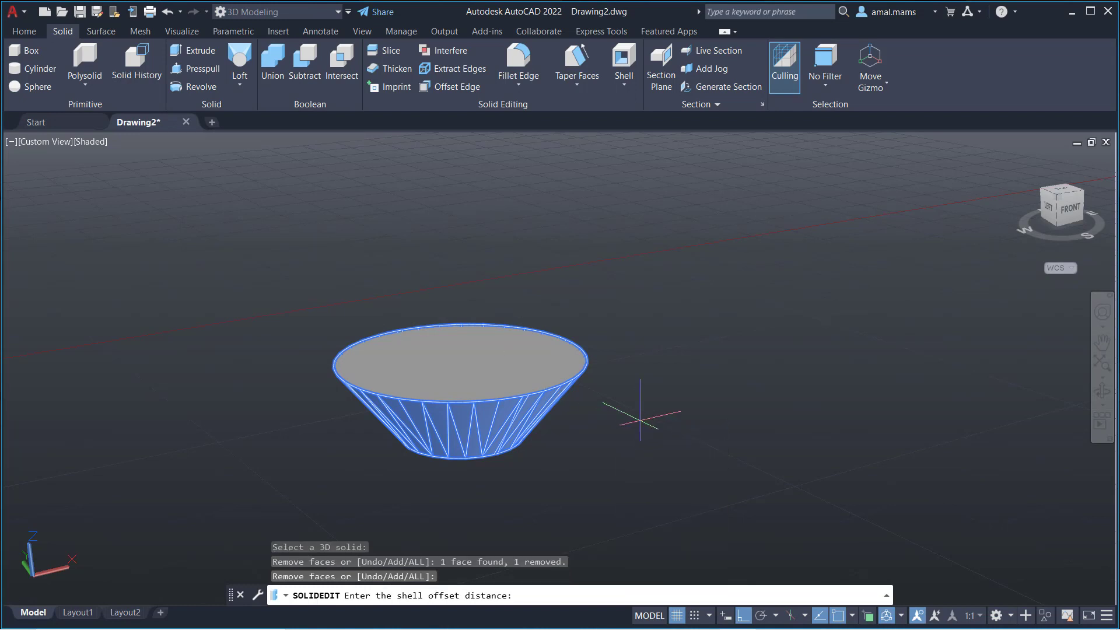
{"action": "type", "text": ".5"}
{"action": "key", "text": "Return"}
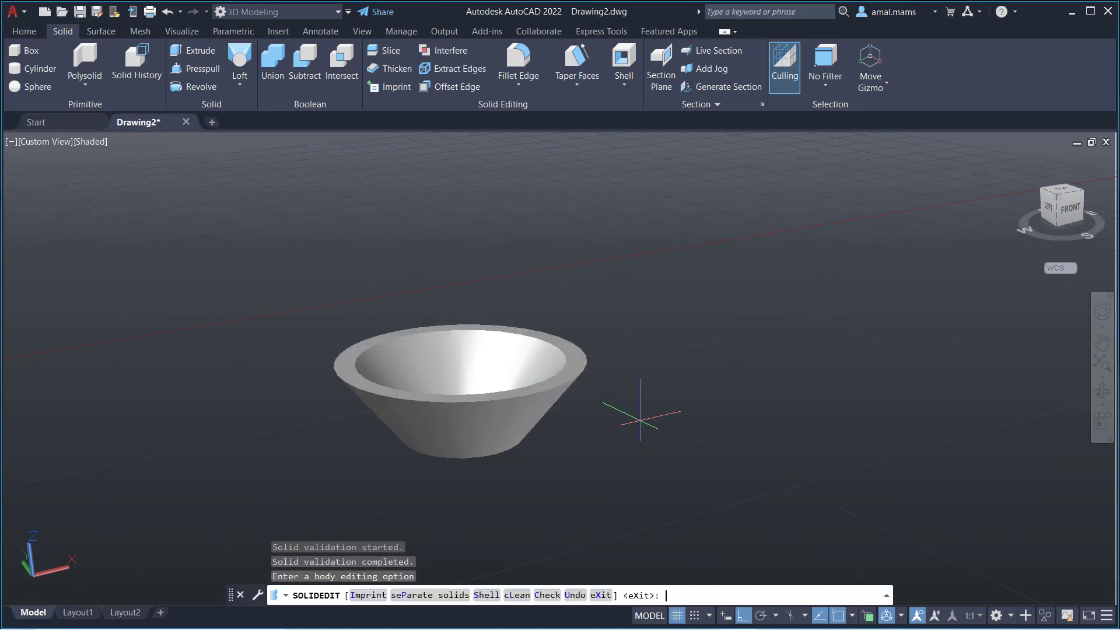
{"action": "key", "text": "Return"}
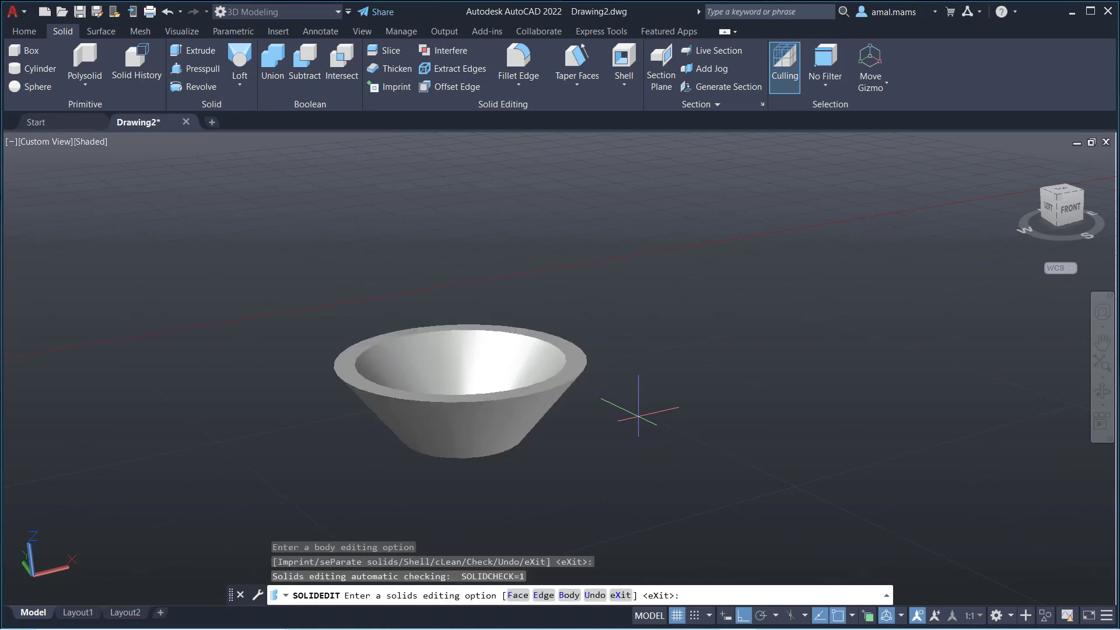
{"action": "right_click", "coordinate": [614, 400]}
{"action": "left_click", "coordinate": [649, 410]}
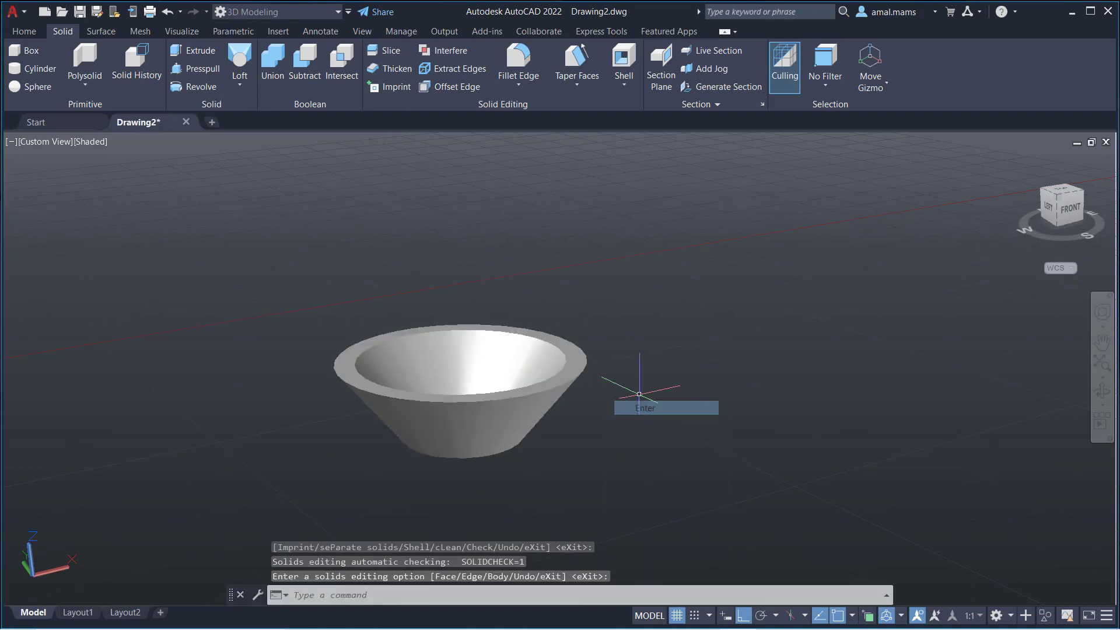
Step: End SOLIDEDIT, then orbit, zoom out and pan to show all four lofted solids
{"action": "mouse_move", "coordinate": [572, 325]}
{"action": "middle_mouse_down", "text": "shift"}
{"action": "mouse_move", "coordinate": [569, 415]}
{"action": "mouse_move", "coordinate": [375, 389]}
{"action": "middle_mouse_up", "text": "shift"}
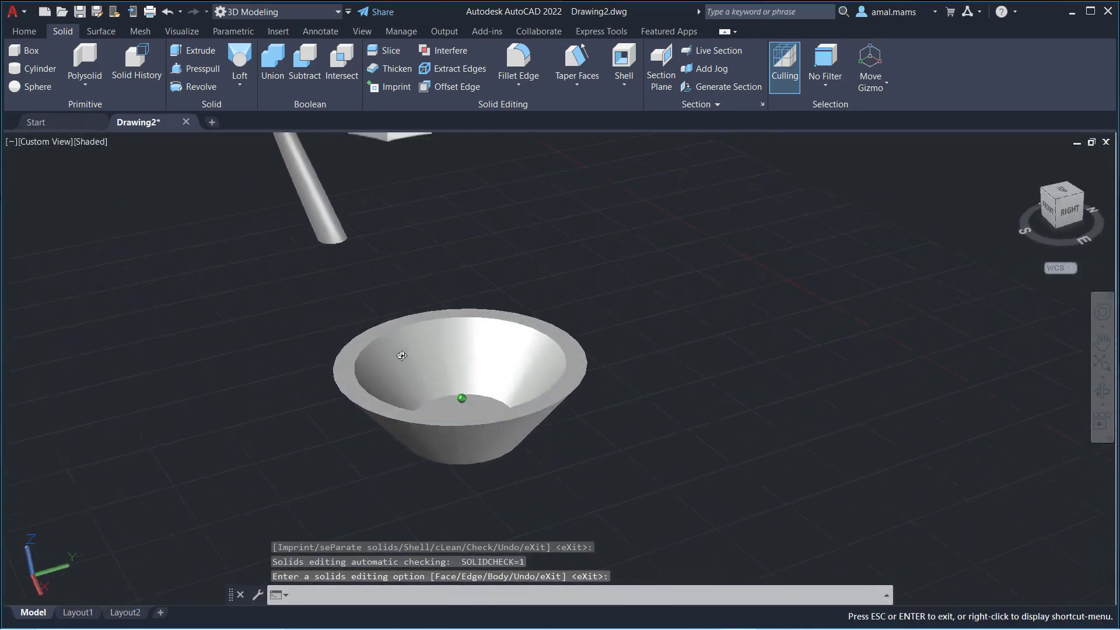
{"action": "middle_click_drag", "start_coordinate": [375, 389], "coordinate": [533, 346], "text": "shift"}
{"action": "key", "text": "Return"}
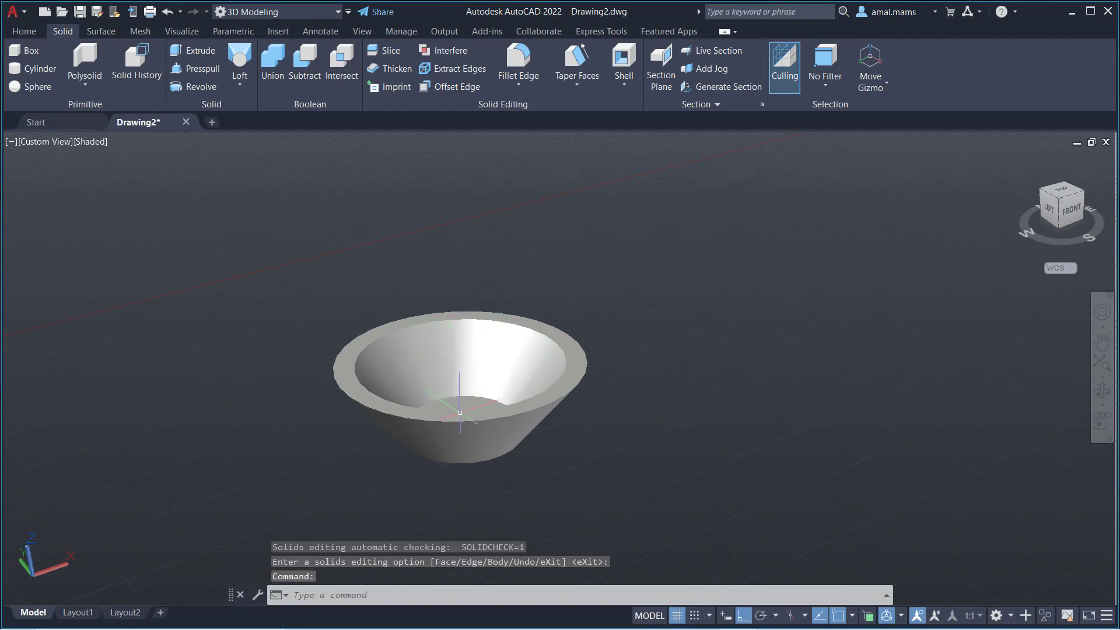
{"action": "scroll", "coordinate": [565, 400], "scroll_direction": "down", "scroll_amount": 3}
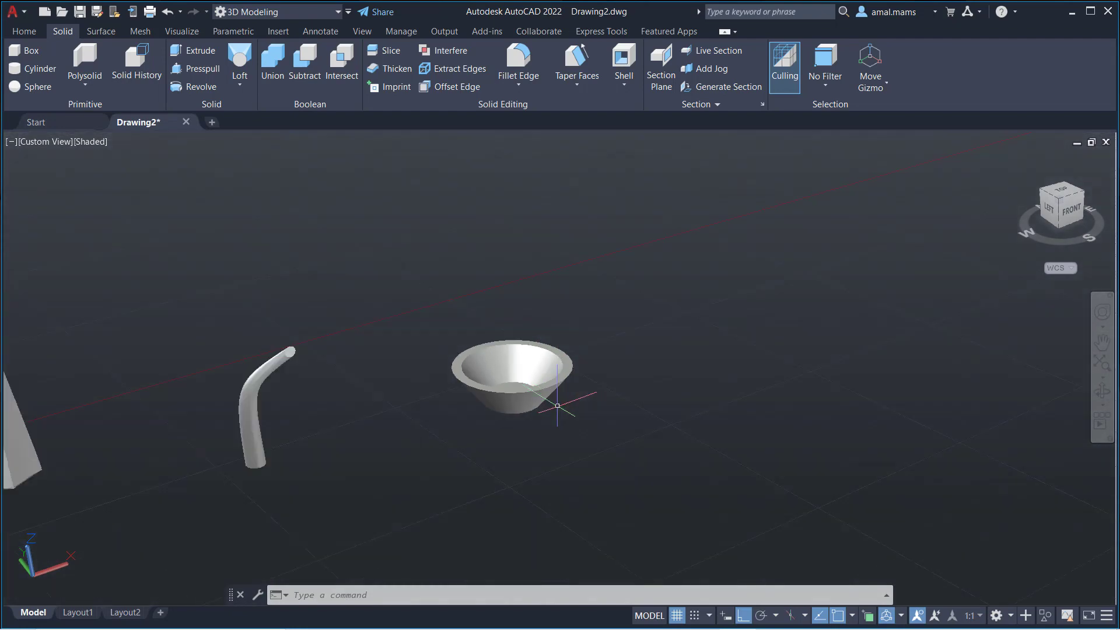
{"action": "middle_click_drag", "start_coordinate": [471, 452], "coordinate": [588, 406]}
{"action": "scroll", "coordinate": [825, 463], "scroll_direction": "down", "scroll_amount": 1}
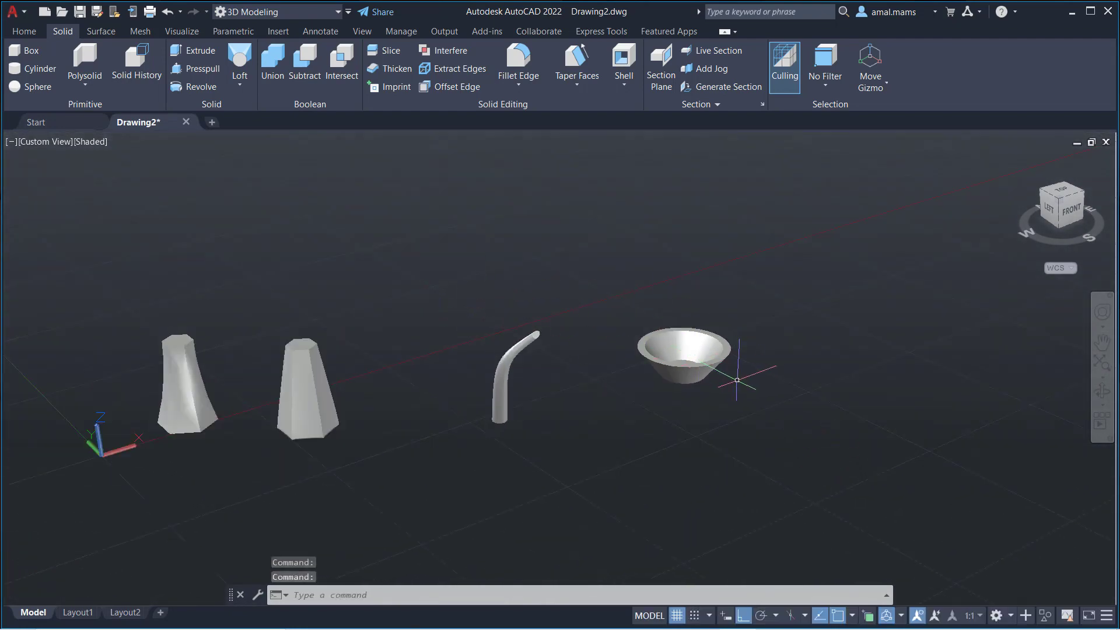